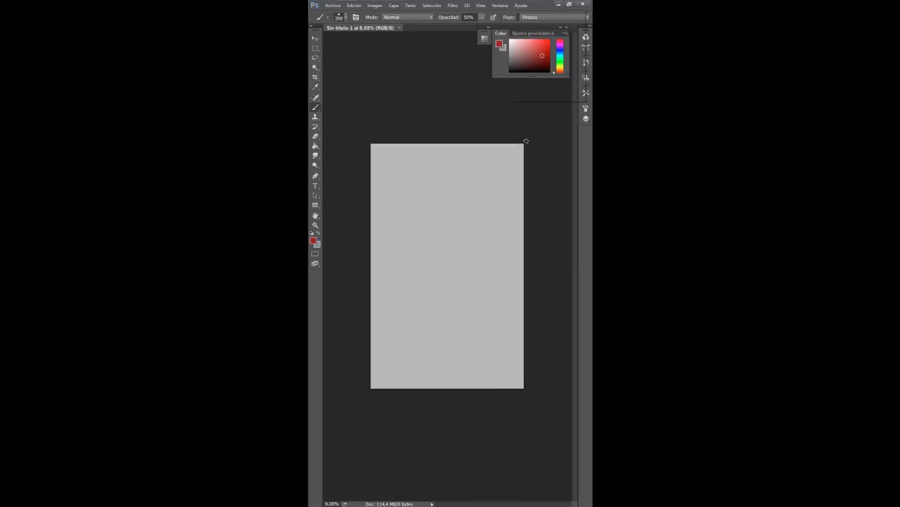
# Add a new empty layer above the Fondo background layer
pyautogui.click(586, 118)
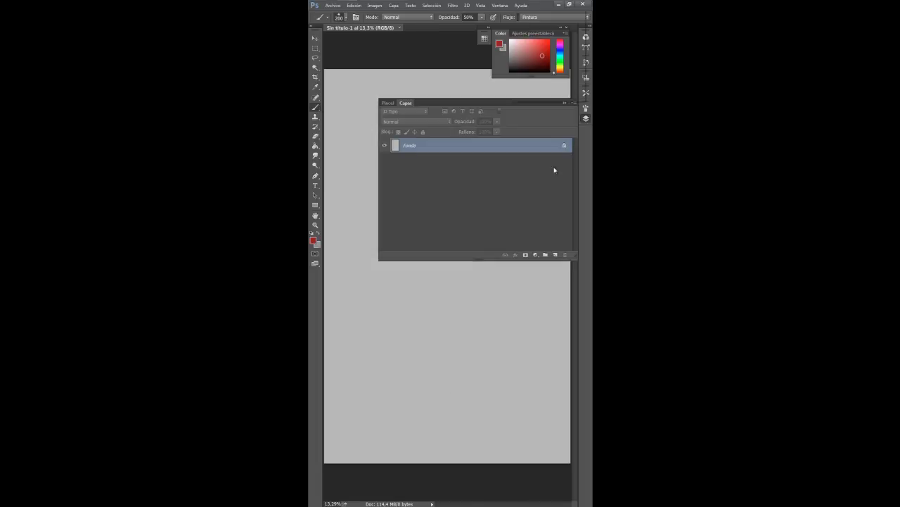
pyautogui.click(555, 254)
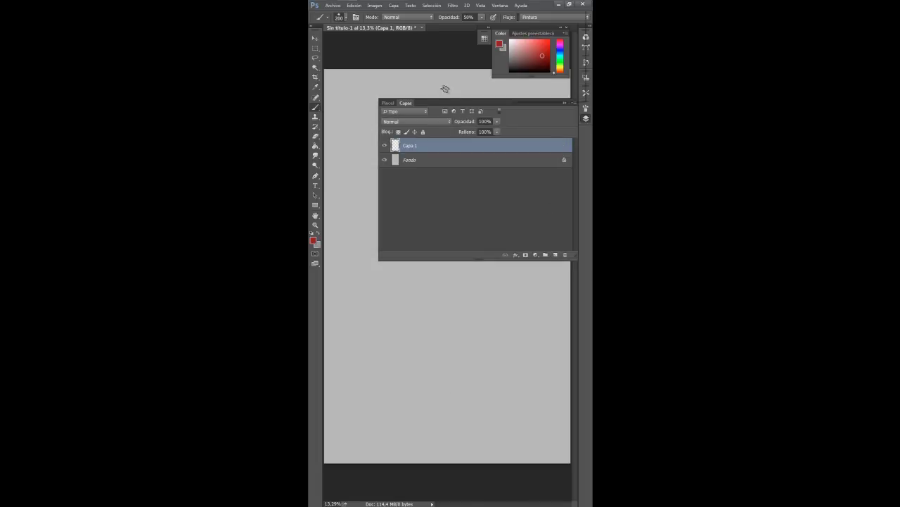
pyautogui.click(433, 59)
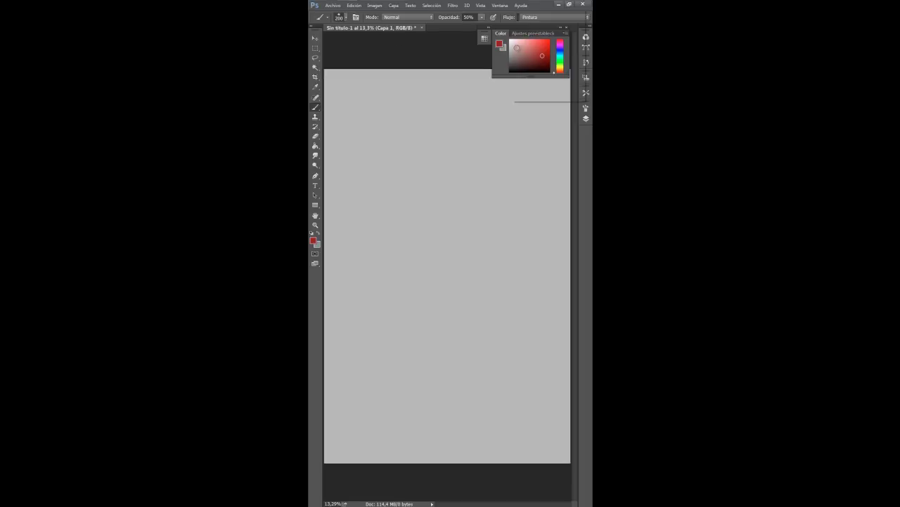
# Set up the brush with a dark gray colour, 15% opacity and a size of 100 px
pyautogui.moveTo(516, 51); pyautogui.dragTo(477, 61)
pyautogui.click(482, 17)
pyautogui.moveTo(483, 26); pyautogui.dragTo(469, 30)
pyautogui.click(341, 17)
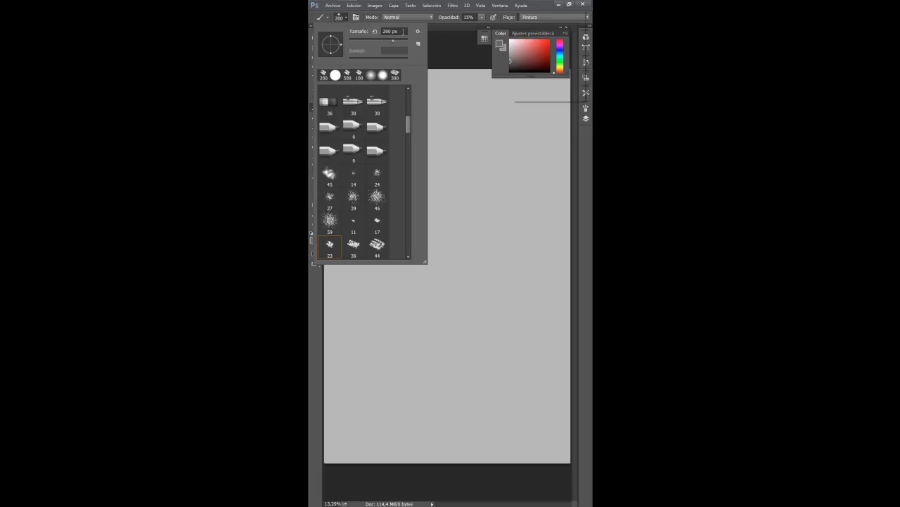
pyautogui.write('100')
pyautogui.press('Return')
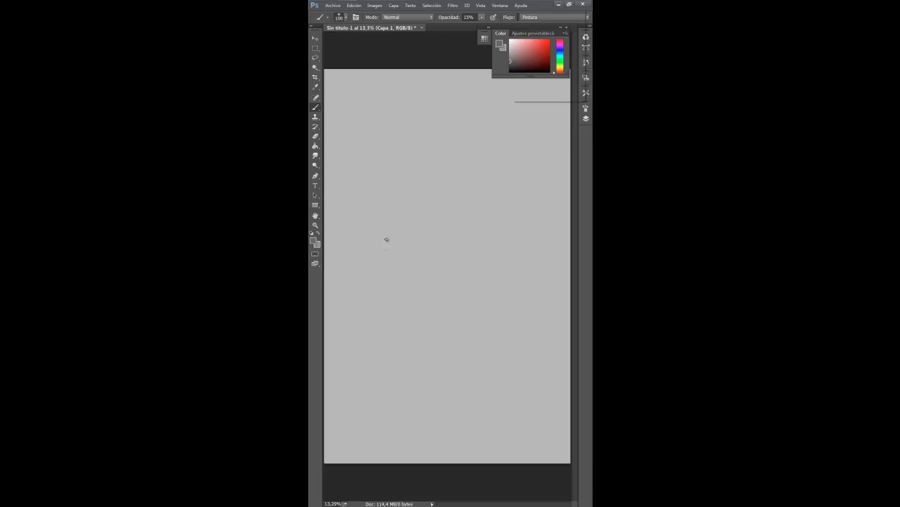
# Sketch a tapering triangular guide for the eye area in the upper half of the canvas and shift it slightly downward
pyautogui.click(586, 120)
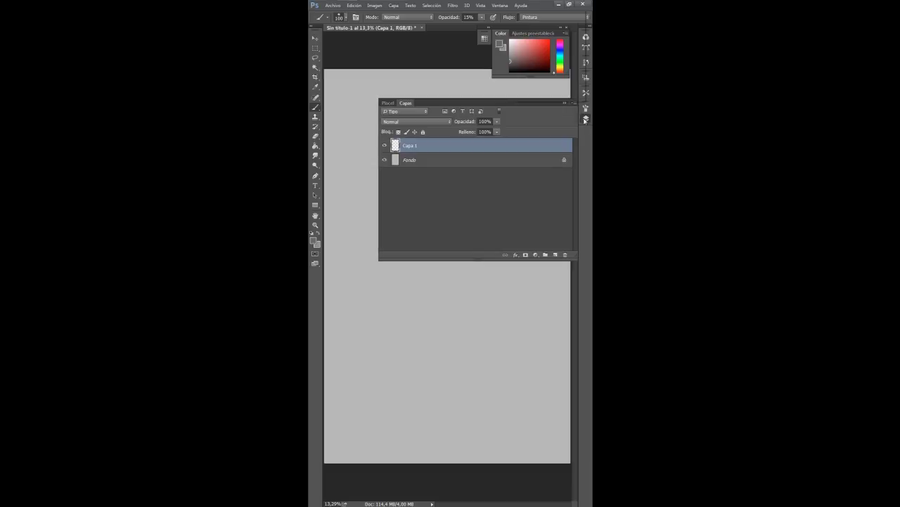
pyautogui.click(586, 121)
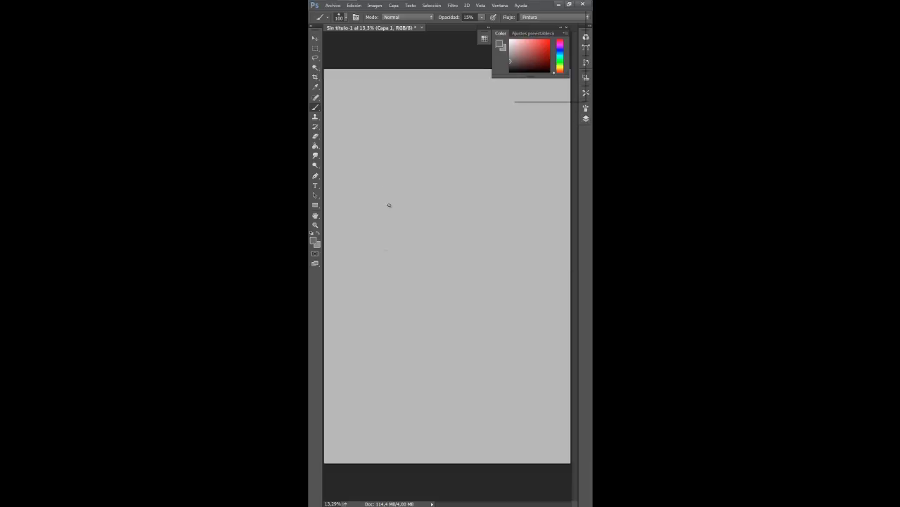
pyautogui.moveTo(380, 204)
pyautogui.mouseDown()
pyautogui.moveTo(478, 150)
pyautogui.moveTo(485, 224)
pyautogui.mouseUp()
pyautogui.moveTo(380, 204); pyautogui.dragTo(473, 202)
pyautogui.moveTo(382, 204); pyautogui.dragTo(499, 215)
pyautogui.click(315, 38)
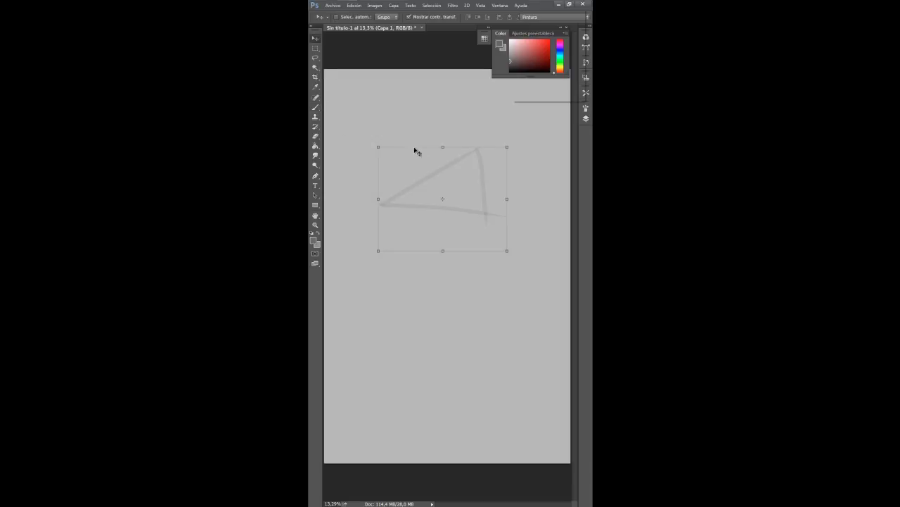
pyautogui.moveTo(441, 171); pyautogui.dragTo(441, 187)
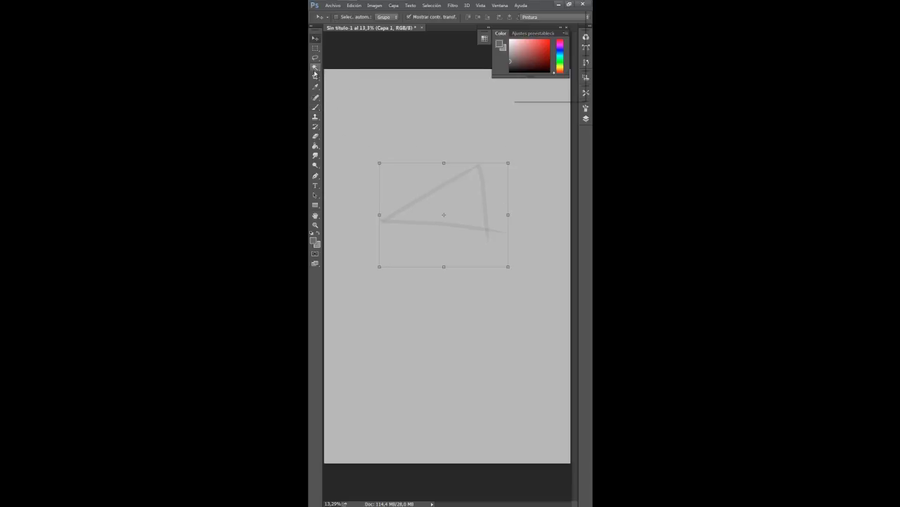
# Sketch the curved nose with its nostril below the triangle, redoing weak strokes, and add the eye line and a philtrum line
pyautogui.click(315, 107)
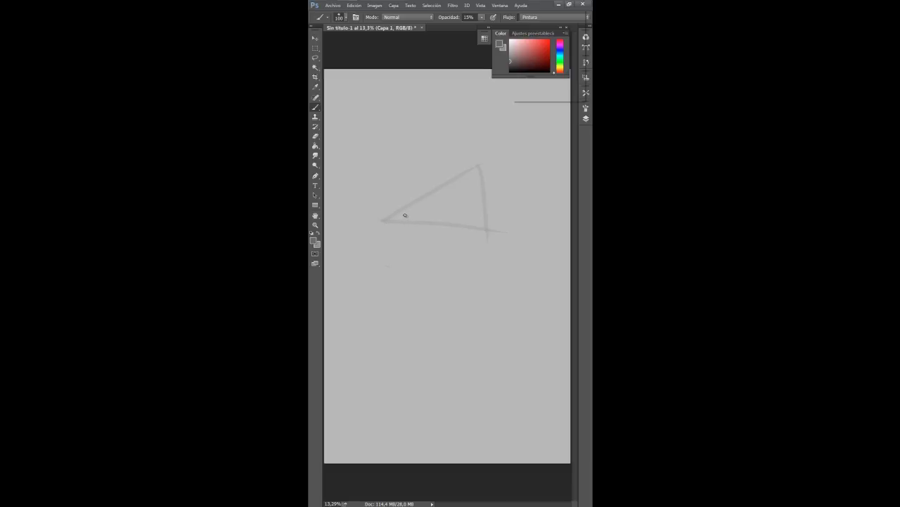
pyautogui.moveTo(411, 212); pyautogui.dragTo(399, 285)
pyautogui.moveTo(409, 215)
pyautogui.mouseDown()
pyautogui.moveTo(382, 255)
pyautogui.moveTo(415, 278)
pyautogui.moveTo(416, 266)
pyautogui.moveTo(417, 290)
pyautogui.moveTo(409, 284)
pyautogui.moveTo(418, 278)
pyautogui.moveTo(399, 277)
pyautogui.moveTo(413, 260)
pyautogui.moveTo(403, 288)
pyautogui.mouseUp()
pyautogui.hotkey('ctrl', 'alt', 'z')
pyautogui.hotkey('ctrl', 'alt', 'z')
pyautogui.hotkey('ctrl', 'alt', 'z')
pyautogui.moveTo(422, 282)
pyautogui.mouseDown()
pyautogui.moveTo(405, 293)
pyautogui.moveTo(417, 253)
pyautogui.moveTo(377, 254)
pyautogui.mouseUp()
pyautogui.hotkey('ctrl', 'alt', 'z')
pyautogui.hotkey('ctrl', 'alt', 'z')
pyautogui.hotkey('ctrl', 'alt', 'z')
pyautogui.moveTo(420, 211); pyautogui.dragTo(495, 207)
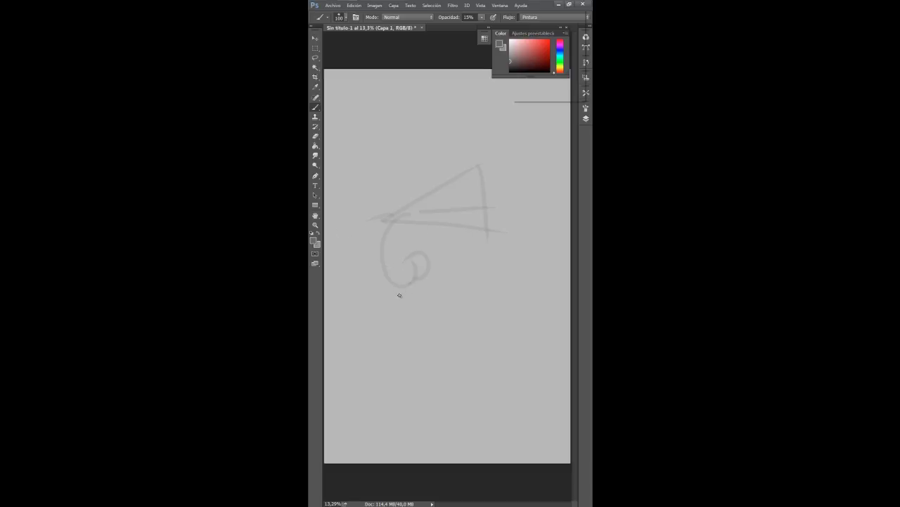
pyautogui.moveTo(408, 284); pyautogui.dragTo(392, 308)
pyautogui.moveTo(392, 308)
pyautogui.mouseDown()
pyautogui.moveTo(406, 317)
pyautogui.moveTo(461, 304)
pyautogui.mouseUp()
pyautogui.moveTo(389, 307)
pyautogui.mouseDown()
pyautogui.moveTo(398, 334)
pyautogui.moveTo(434, 318)
pyautogui.moveTo(406, 338)
pyautogui.moveTo(469, 305)
pyautogui.mouseUp()
pyautogui.hotkey('ctrl', 'alt', 'z')
pyautogui.hotkey('ctrl', 'alt', 'z')
pyautogui.moveTo(405, 313)
pyautogui.mouseDown()
pyautogui.moveTo(389, 332)
pyautogui.moveTo(427, 332)
pyautogui.moveTo(467, 308)
pyautogui.mouseUp()
pyautogui.hotkey('ctrl', 'z')
pyautogui.moveTo(392, 316)
pyautogui.mouseDown()
pyautogui.moveTo(421, 335)
pyautogui.moveTo(462, 307)
pyautogui.mouseUp()
pyautogui.hotkey('ctrl', 'z')
pyautogui.moveTo(392, 312)
pyautogui.mouseDown()
pyautogui.moveTo(413, 337)
pyautogui.moveTo(464, 296)
pyautogui.mouseUp()
pyautogui.hotkey('ctrl', 'z')
pyautogui.moveTo(400, 311)
pyautogui.mouseDown()
pyautogui.moveTo(419, 335)
pyautogui.moveTo(449, 311)
pyautogui.mouseUp()
pyautogui.hotkey('ctrl', 'z')
pyautogui.moveTo(390, 317)
pyautogui.mouseDown()
pyautogui.moveTo(463, 301)
pyautogui.moveTo(422, 307)
pyautogui.mouseUp()
pyautogui.hotkey('ctrl', 'alt', 'z')
pyautogui.hotkey('ctrl', 'alt', 'z')
pyautogui.moveTo(390, 314)
pyautogui.mouseDown()
pyautogui.moveTo(399, 334)
pyautogui.moveTo(437, 322)
pyautogui.moveTo(453, 304)
pyautogui.mouseUp()
pyautogui.hotkey('ctrl', 'z')
# Sketch smirking lips below the nose, with a full lower lip and a raised right-hand mouth corner
pyautogui.moveTo(390, 310)
pyautogui.mouseDown()
pyautogui.moveTo(427, 347)
pyautogui.moveTo(399, 319)
pyautogui.moveTo(413, 337)
pyautogui.moveTo(459, 303)
pyautogui.mouseUp()
pyautogui.moveTo(392, 318)
pyautogui.mouseDown()
pyautogui.moveTo(415, 326)
pyautogui.moveTo(466, 300)
pyautogui.mouseUp()
pyautogui.moveTo(391, 310); pyautogui.dragTo(427, 333)
pyautogui.moveTo(439, 337)
pyautogui.mouseDown()
pyautogui.moveTo(451, 306)
pyautogui.moveTo(461, 304)
pyautogui.moveTo(456, 328)
pyautogui.moveTo(462, 302)
pyautogui.moveTo(437, 307)
pyautogui.mouseUp()
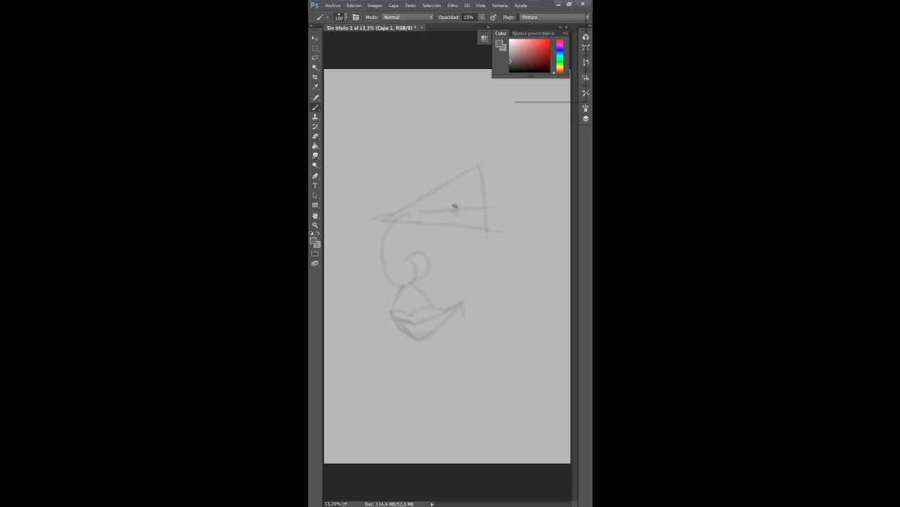
# Sketch both eyes along the eye line with pupils and lids, and add a round iris to the larger eye
pyautogui.moveTo(455, 206); pyautogui.dragTo(453, 209)
pyautogui.moveTo(362, 208)
pyautogui.mouseDown()
pyautogui.moveTo(397, 214)
pyautogui.moveTo(443, 209)
pyautogui.moveTo(430, 211)
pyautogui.moveTo(445, 201)
pyautogui.moveTo(426, 211)
pyautogui.moveTo(456, 191)
pyautogui.moveTo(489, 205)
pyautogui.mouseUp()
pyautogui.moveTo(366, 207); pyautogui.dragTo(368, 225)
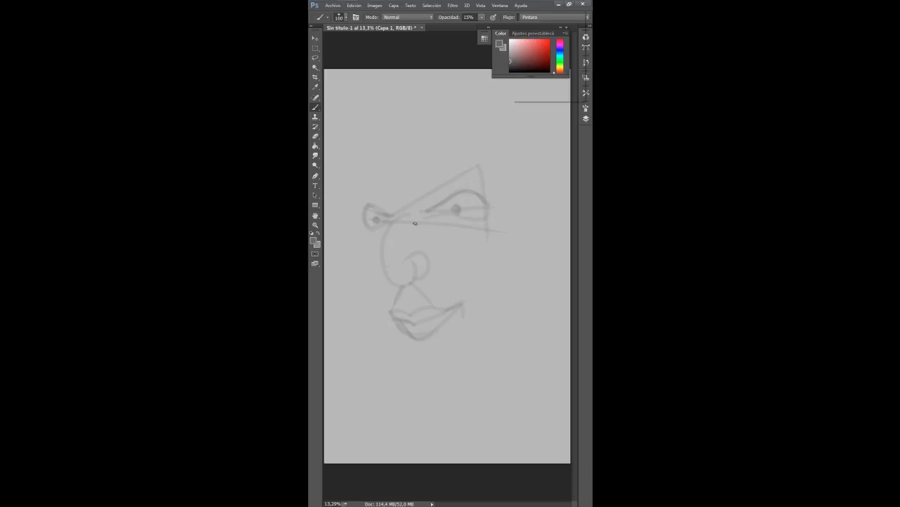
pyautogui.moveTo(419, 222)
pyautogui.mouseDown()
pyautogui.moveTo(491, 205)
pyautogui.moveTo(483, 197)
pyautogui.moveTo(483, 214)
pyautogui.moveTo(459, 209)
pyautogui.moveTo(455, 195)
pyautogui.moveTo(453, 216)
pyautogui.moveTo(467, 192)
pyautogui.mouseUp()
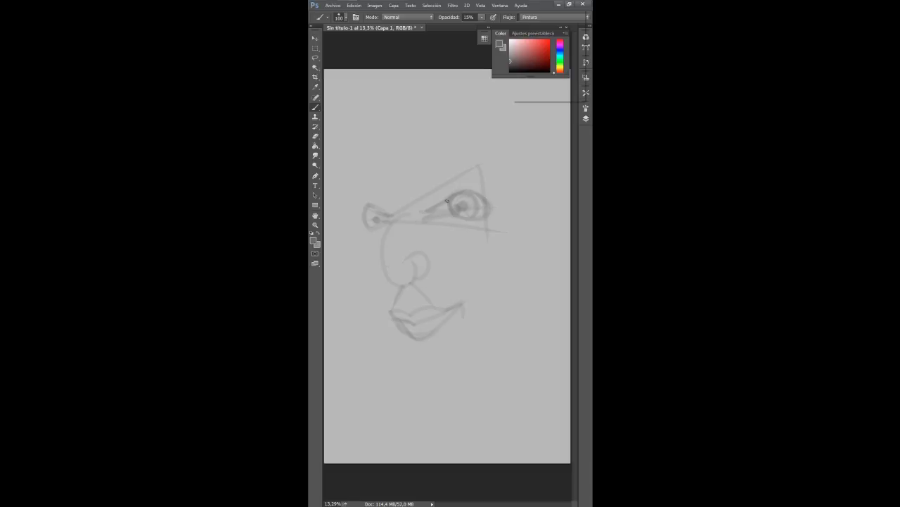
# Sketch the eyelid creases and brow arcs above both eyes and the curved bags beneath them
pyautogui.moveTo(427, 214)
pyautogui.mouseDown()
pyautogui.moveTo(452, 180)
pyautogui.moveTo(494, 207)
pyautogui.moveTo(484, 184)
pyautogui.moveTo(444, 200)
pyautogui.moveTo(446, 189)
pyautogui.moveTo(499, 210)
pyautogui.mouseUp()
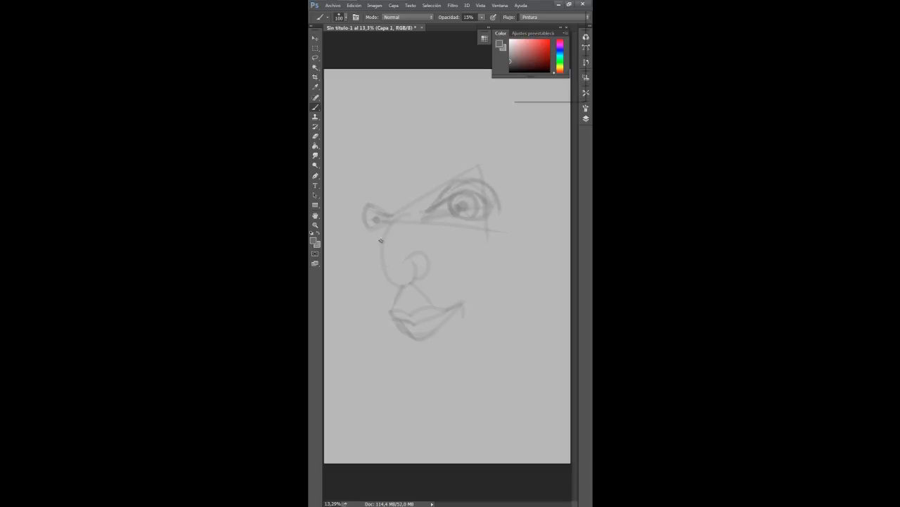
pyautogui.moveTo(369, 192)
pyautogui.mouseDown()
pyautogui.moveTo(360, 216)
pyautogui.moveTo(391, 207)
pyautogui.mouseUp()
pyautogui.moveTo(448, 191)
pyautogui.mouseDown()
pyautogui.moveTo(500, 181)
pyautogui.moveTo(505, 207)
pyautogui.mouseUp()
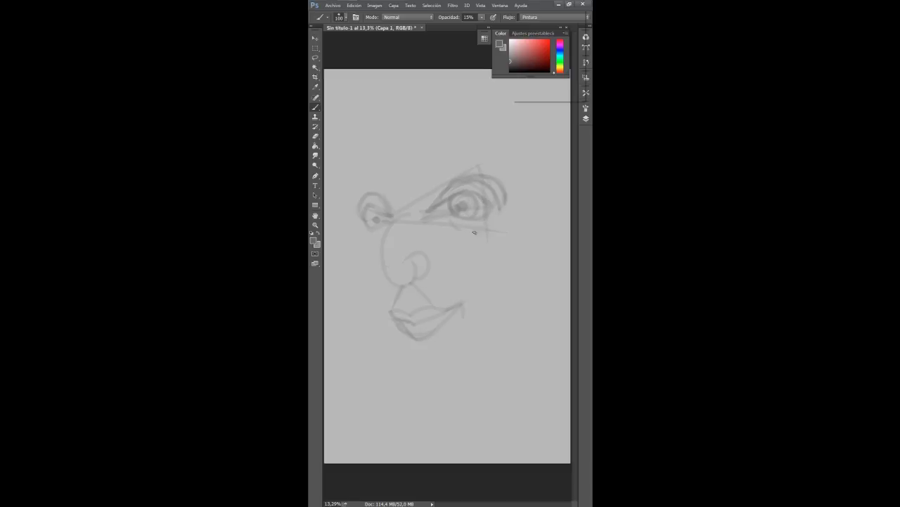
pyautogui.moveTo(496, 223); pyautogui.dragTo(458, 233)
pyautogui.moveTo(389, 226); pyautogui.dragTo(362, 235)
# Reinforce the nose bridge and sketch the rounded wings on both sides of the nose
pyautogui.moveTo(410, 214)
pyautogui.mouseDown()
pyautogui.moveTo(392, 224)
pyautogui.moveTo(384, 263)
pyautogui.mouseUp()
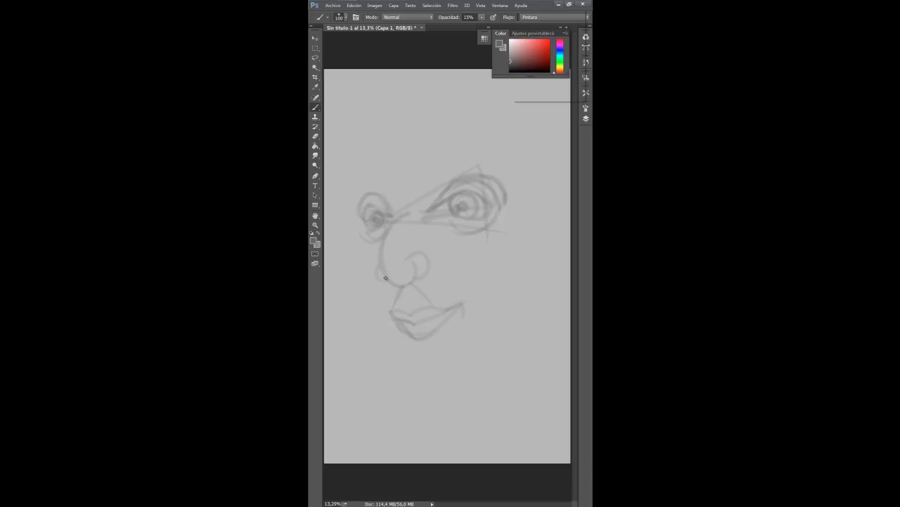
pyautogui.moveTo(378, 263); pyautogui.dragTo(384, 280)
pyautogui.moveTo(421, 276); pyautogui.dragTo(426, 251)
pyautogui.moveTo(414, 98); pyautogui.dragTo(392, 199)
pyautogui.hotkey('ctrl', 'z')
pyautogui.moveTo(356, 167); pyautogui.dragTo(347, 206)
pyautogui.moveTo(485, 128); pyautogui.dragTo(510, 204)
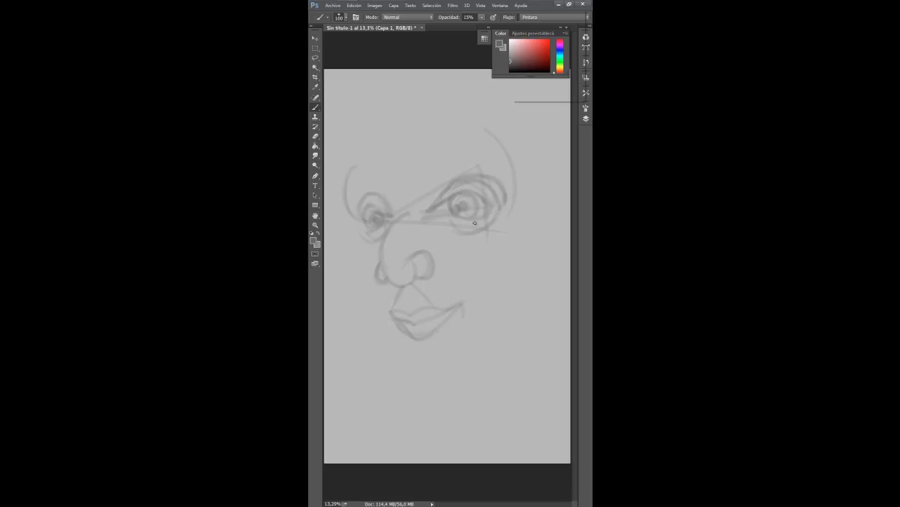
pyautogui.hotkey('ctrl', 'alt', 'z')
pyautogui.hotkey('ctrl', 'alt', 'z')
# Sketch the brow bulges beside both eyes and the temple line rising above the smaller eye
pyautogui.moveTo(359, 214); pyautogui.dragTo(365, 180)
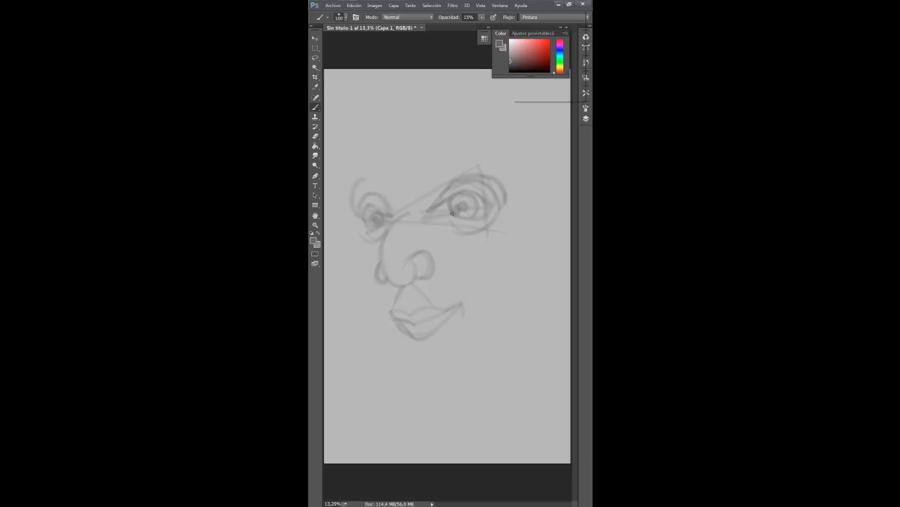
pyautogui.moveTo(501, 190); pyautogui.dragTo(459, 134)
pyautogui.moveTo(365, 116); pyautogui.dragTo(363, 177)
pyautogui.moveTo(365, 119); pyautogui.dragTo(358, 178)
pyautogui.moveTo(507, 157)
pyautogui.mouseDown()
pyautogui.moveTo(462, 90)
pyautogui.moveTo(472, 159)
pyautogui.mouseUp()
pyautogui.hotkey('ctrl', 'z')
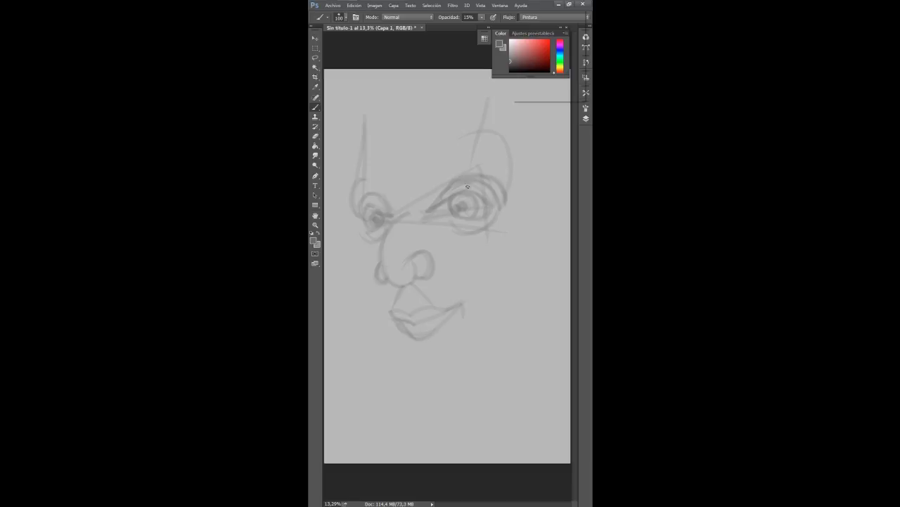
pyautogui.hotkey('ctrl', 'z')
pyautogui.moveTo(485, 100); pyautogui.dragTo(485, 153)
pyautogui.hotkey('ctrl', 'z')
# Sketch the forehead side and temple above the larger eye and extend the opposite temple line upward
pyautogui.moveTo(486, 103); pyautogui.dragTo(517, 188)
pyautogui.moveTo(497, 133); pyautogui.dragTo(501, 165)
pyautogui.moveTo(488, 105); pyautogui.dragTo(497, 124)
pyautogui.moveTo(370, 90); pyautogui.dragTo(361, 151)
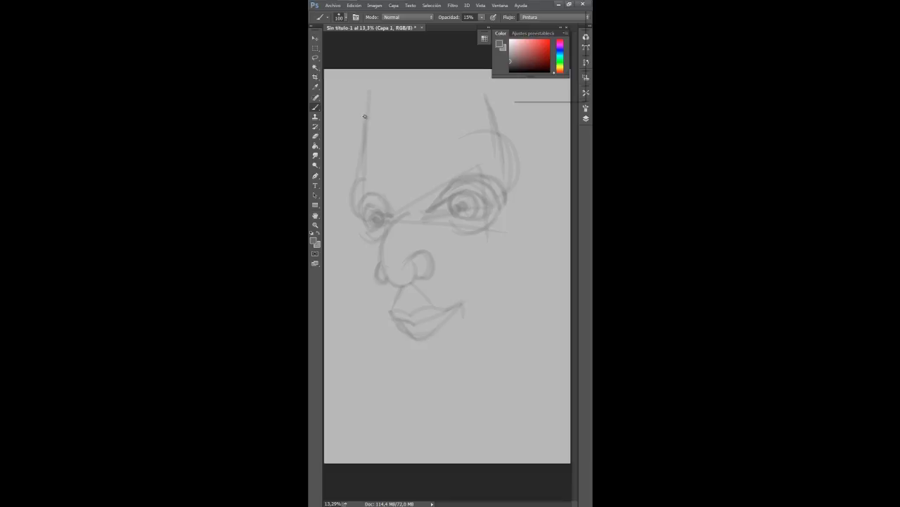
# Sketch the top contour of the hair and a large round curl over the smaller eye's side of the forehead
pyautogui.moveTo(365, 115)
pyautogui.mouseDown()
pyautogui.moveTo(437, 116)
pyautogui.moveTo(386, 91)
pyautogui.moveTo(443, 107)
pyautogui.moveTo(488, 96)
pyautogui.moveTo(456, 81)
pyautogui.moveTo(354, 144)
pyautogui.mouseUp()
pyautogui.moveTo(375, 96)
pyautogui.mouseDown()
pyautogui.moveTo(357, 126)
pyautogui.moveTo(361, 151)
pyautogui.mouseUp()
pyautogui.moveTo(365, 120); pyautogui.dragTo(427, 94)
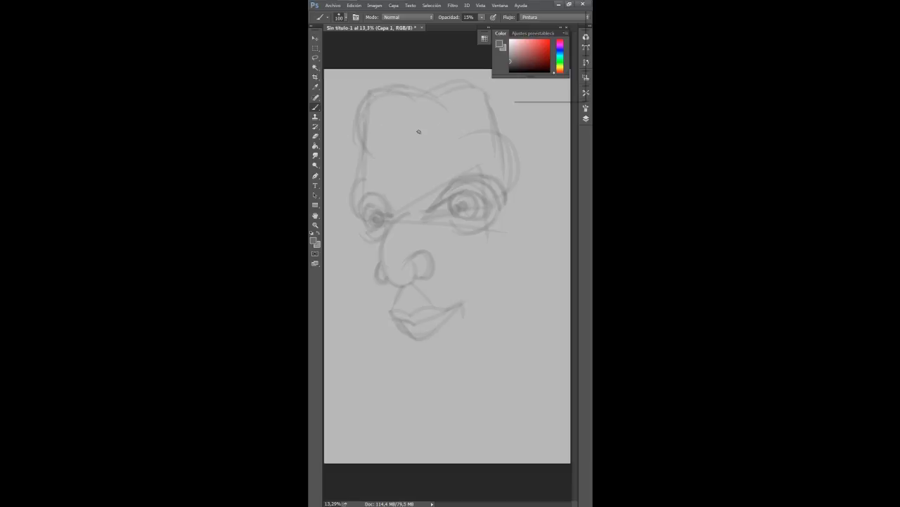
pyautogui.moveTo(418, 131)
pyautogui.mouseDown()
pyautogui.moveTo(381, 86)
pyautogui.moveTo(355, 151)
pyautogui.moveTo(392, 149)
pyautogui.mouseUp()
pyautogui.moveTo(359, 149)
pyautogui.mouseDown()
pyautogui.moveTo(396, 145)
pyautogui.moveTo(347, 114)
pyautogui.moveTo(412, 134)
pyautogui.mouseUp()
pyautogui.moveTo(359, 127)
pyautogui.mouseDown()
pyautogui.moveTo(382, 147)
pyautogui.moveTo(384, 115)
pyautogui.moveTo(420, 78)
pyautogui.moveTo(491, 133)
pyautogui.mouseUp()
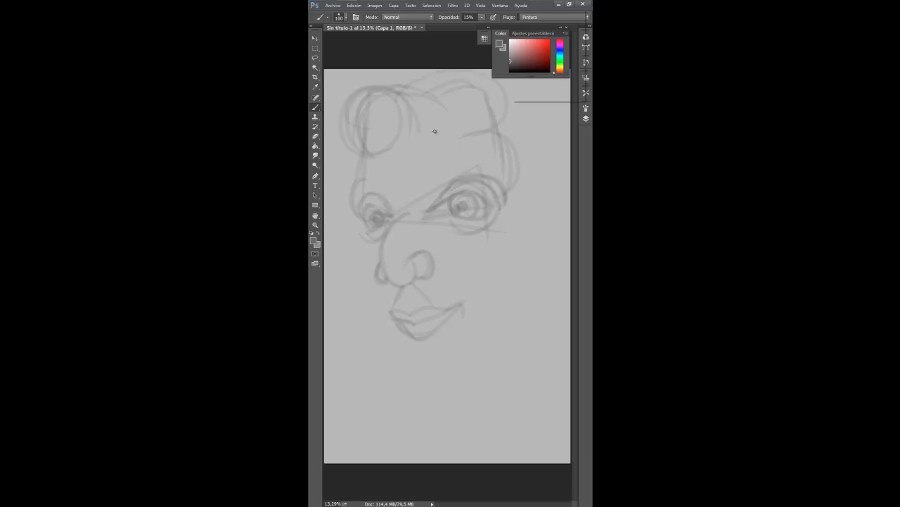
# Sketch the hairline across the forehead and the hair volume down the side of the larger eye
pyautogui.moveTo(435, 131)
pyautogui.mouseDown()
pyautogui.moveTo(404, 137)
pyautogui.moveTo(506, 103)
pyautogui.mouseUp()
pyautogui.moveTo(428, 89); pyautogui.dragTo(396, 103)
pyautogui.moveTo(507, 106)
pyautogui.mouseDown()
pyautogui.moveTo(521, 137)
pyautogui.moveTo(501, 180)
pyautogui.mouseUp()
pyautogui.moveTo(526, 149); pyautogui.dragTo(524, 173)
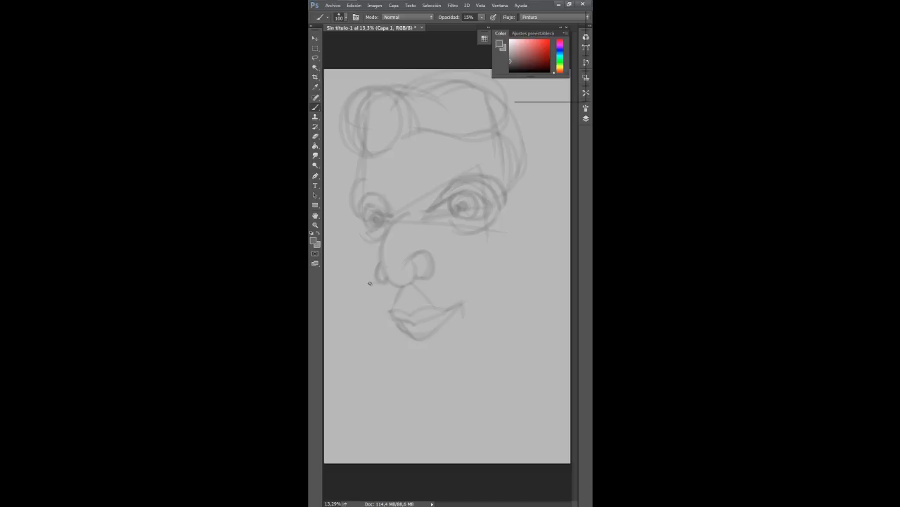
# Sketch both rounded cheeks and a long, narrow chin hanging below the mouth
pyautogui.moveTo(369, 282); pyautogui.dragTo(405, 317)
pyautogui.moveTo(496, 246); pyautogui.dragTo(489, 310)
pyautogui.moveTo(394, 325)
pyautogui.mouseDown()
pyautogui.moveTo(398, 410)
pyautogui.moveTo(455, 384)
pyautogui.moveTo(460, 341)
pyautogui.moveTo(455, 377)
pyautogui.moveTo(502, 302)
pyautogui.mouseUp()
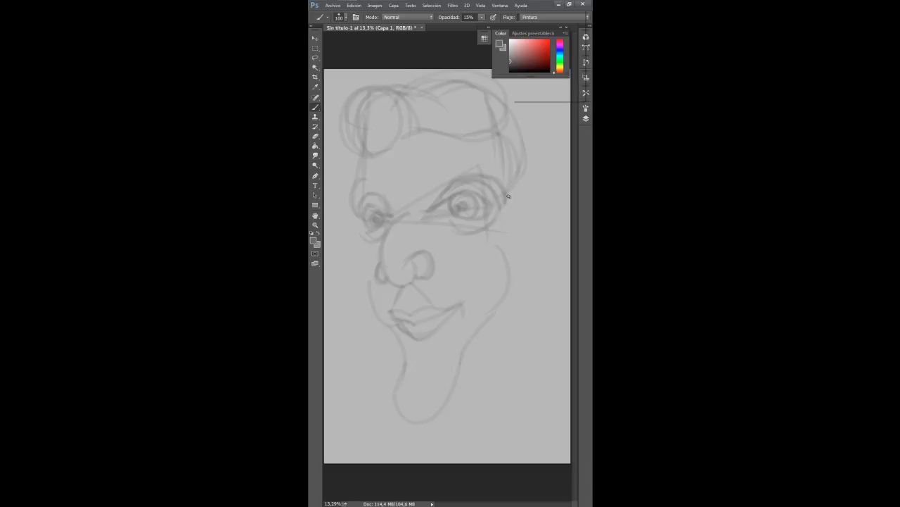
# Sketch the sides of the face, the cheekbones and the smile creases, and reinforce the cheek contours
pyautogui.moveTo(512, 166); pyautogui.dragTo(501, 238)
pyautogui.moveTo(359, 232); pyautogui.dragTo(370, 290)
pyautogui.moveTo(488, 250); pyautogui.dragTo(434, 259)
pyautogui.moveTo(370, 276)
pyautogui.mouseDown()
pyautogui.moveTo(367, 222)
pyautogui.moveTo(371, 284)
pyautogui.moveTo(361, 276)
pyautogui.moveTo(378, 324)
pyautogui.mouseUp()
pyautogui.moveTo(364, 283); pyautogui.dragTo(407, 337)
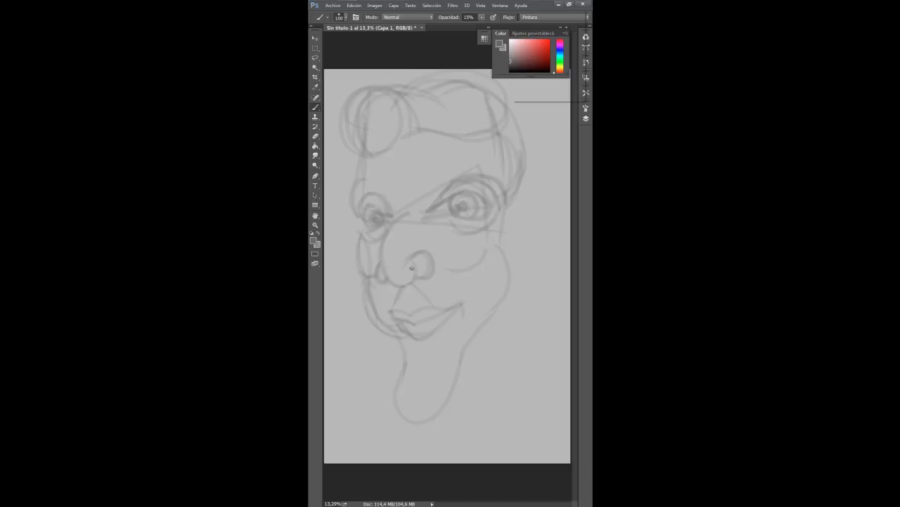
pyautogui.moveTo(496, 266); pyautogui.dragTo(467, 319)
# Scale the whole face sketch proportionally to 82.49% and move it toward the middle of the canvas
pyautogui.click(315, 38)
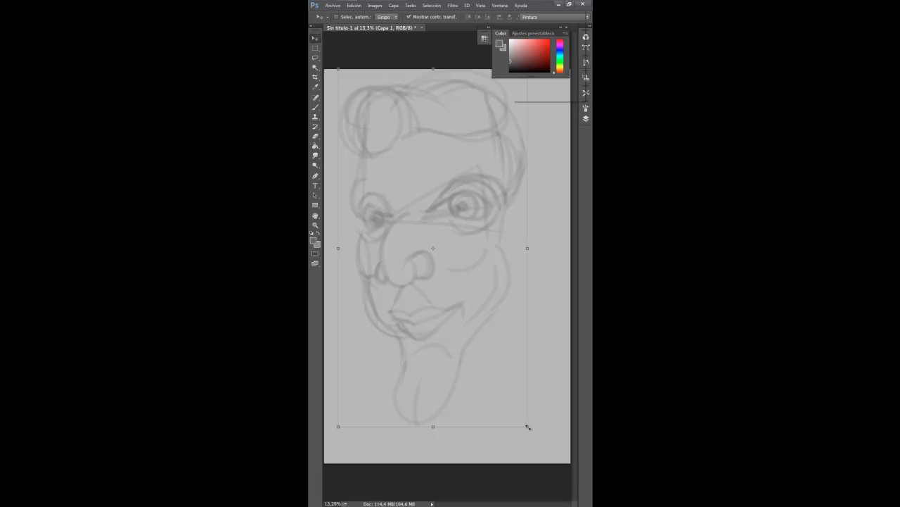
pyautogui.moveTo(530, 426)
pyautogui.mouseDown()
pyautogui.moveTo(522, 393)
pyautogui.moveTo(496, 359)
pyautogui.moveTo(509, 405)
pyautogui.moveTo(523, 383)
pyautogui.mouseUp()
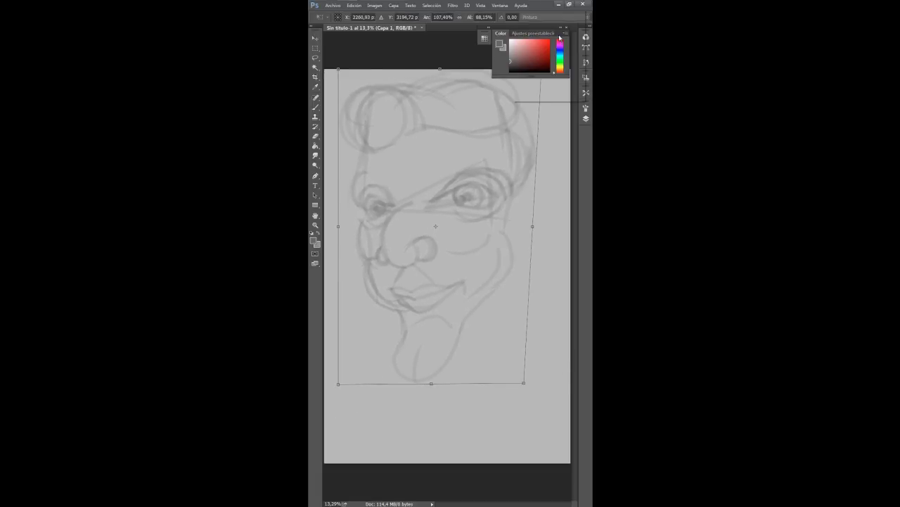
pyautogui.hotkey('ctrl', 'z')
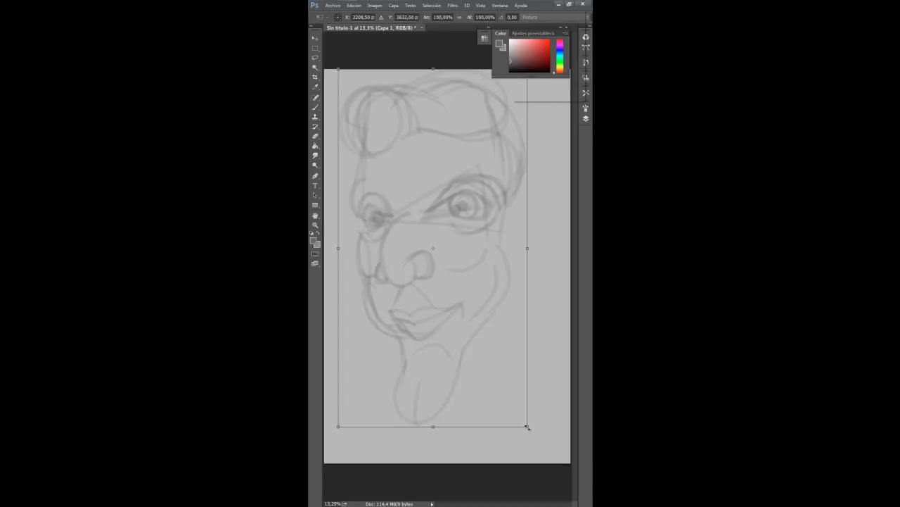
pyautogui.moveTo(527, 427); pyautogui.dragTo(495, 364)
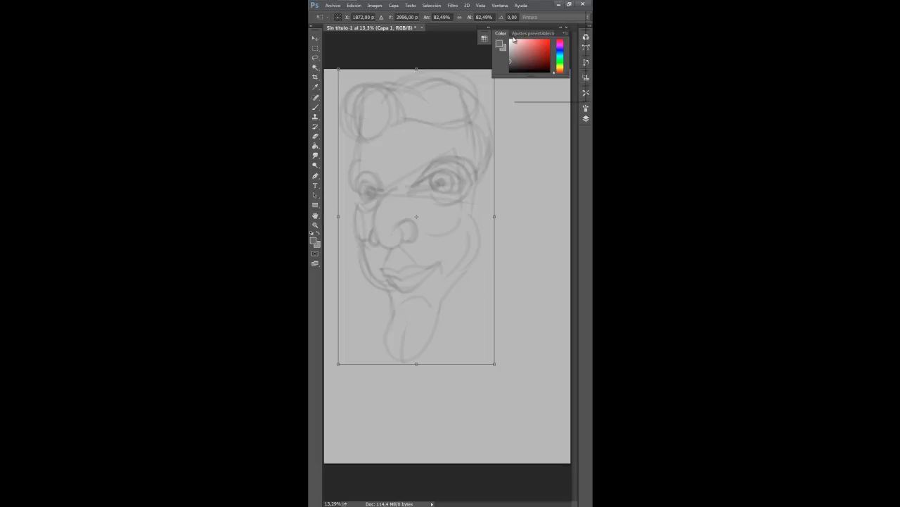
pyautogui.press('Return')
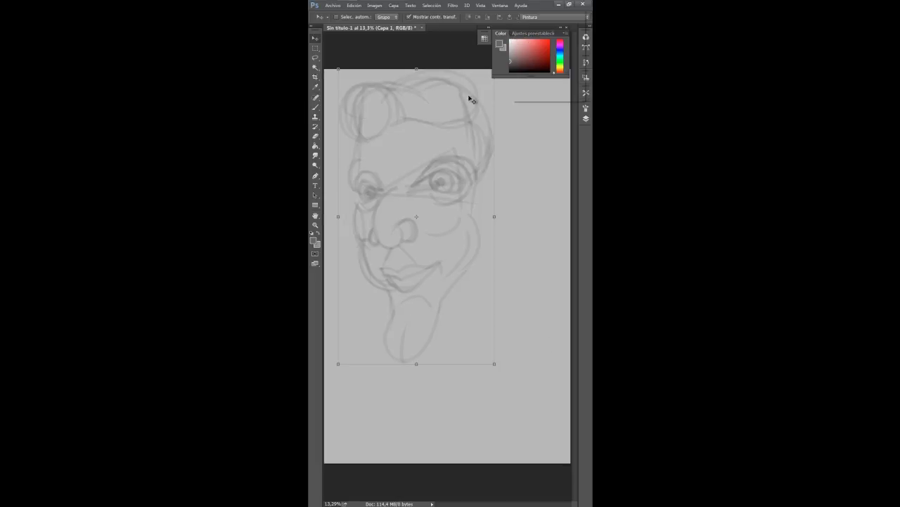
pyautogui.moveTo(442, 89); pyautogui.dragTo(465, 97)
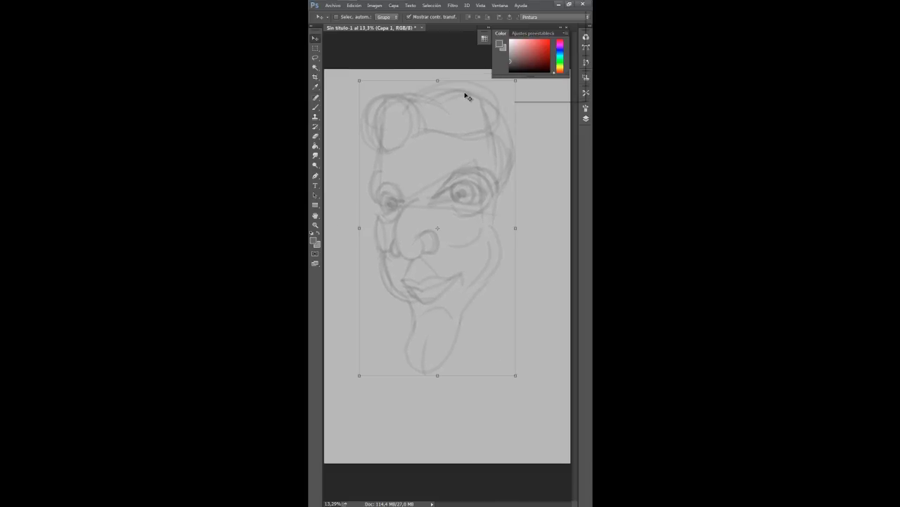
# Sketch a spiral inside the front curl and a larger hair contour from the crown down past the larger eye
pyautogui.click(315, 107)
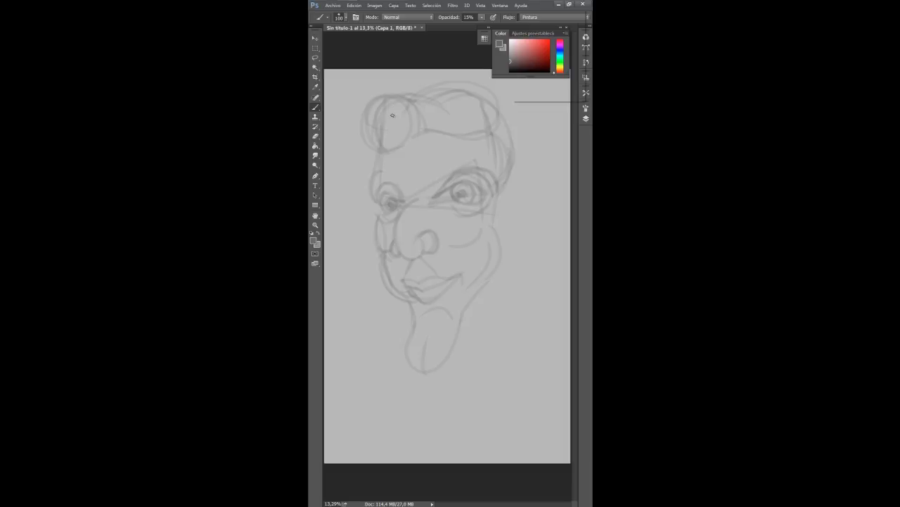
pyautogui.moveTo(389, 123)
pyautogui.mouseDown()
pyautogui.moveTo(369, 148)
pyautogui.moveTo(402, 133)
pyautogui.moveTo(375, 140)
pyautogui.moveTo(389, 122)
pyautogui.moveTo(383, 112)
pyautogui.moveTo(369, 123)
pyautogui.moveTo(374, 115)
pyautogui.moveTo(371, 131)
pyautogui.moveTo(406, 120)
pyautogui.moveTo(362, 111)
pyautogui.moveTo(390, 139)
pyautogui.moveTo(370, 118)
pyautogui.moveTo(411, 118)
pyautogui.mouseUp()
pyautogui.hotkey('shift', '5')
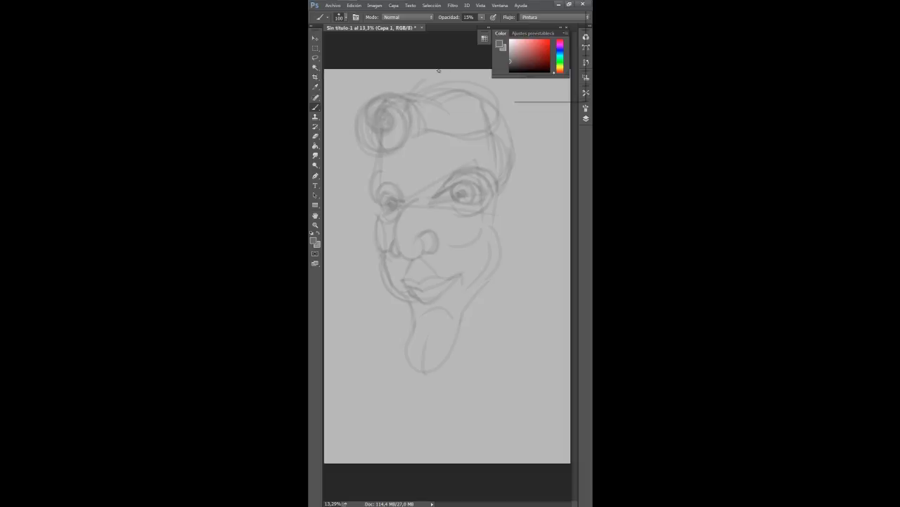
pyautogui.moveTo(438, 71)
pyautogui.mouseDown()
pyautogui.moveTo(528, 116)
pyautogui.moveTo(463, 152)
pyautogui.moveTo(491, 140)
pyautogui.moveTo(496, 104)
pyautogui.moveTo(465, 81)
pyautogui.moveTo(519, 101)
pyautogui.moveTo(499, 230)
pyautogui.moveTo(525, 180)
pyautogui.moveTo(515, 208)
pyautogui.moveTo(498, 192)
pyautogui.moveTo(501, 211)
pyautogui.moveTo(521, 201)
pyautogui.mouseUp()
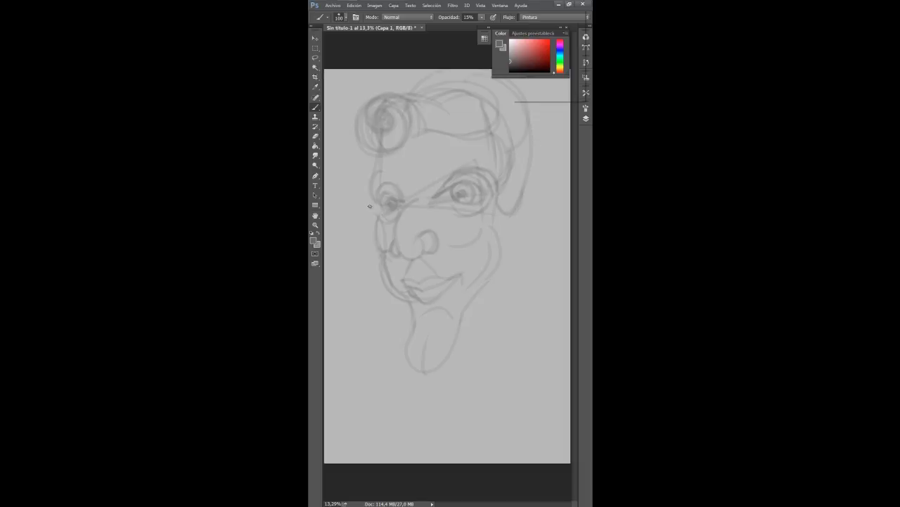
# Sketch rounded ears on both sides of the head and darken the iris of the larger eye
pyautogui.moveTo(375, 203); pyautogui.dragTo(370, 232)
pyautogui.moveTo(373, 196); pyautogui.dragTo(378, 234)
pyautogui.moveTo(498, 197); pyautogui.dragTo(502, 231)
pyautogui.moveTo(526, 177); pyautogui.dragTo(515, 215)
pyautogui.moveTo(468, 192); pyautogui.dragTo(462, 180)
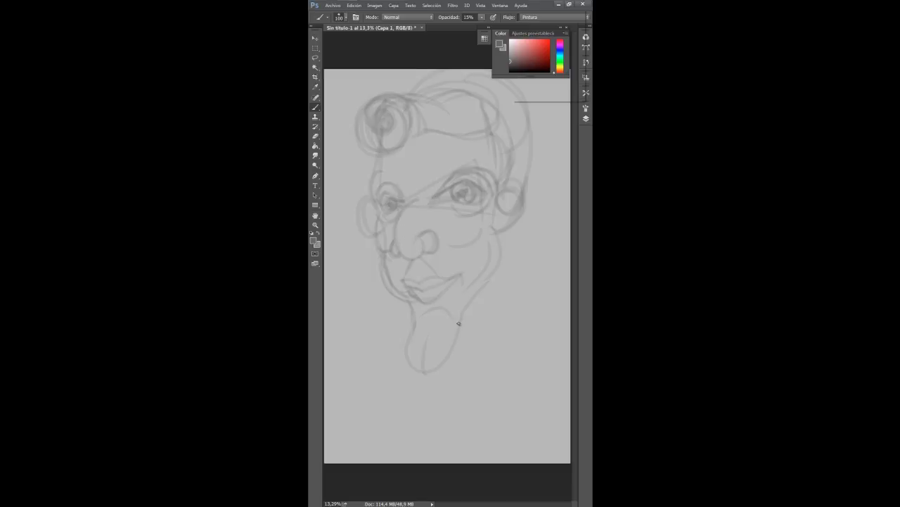
# Sketch the neck, a rounded puffed shoulder and the curved neckline below the long chin
pyautogui.moveTo(482, 289); pyautogui.dragTo(485, 345)
pyautogui.moveTo(480, 329)
pyautogui.mouseDown()
pyautogui.moveTo(528, 336)
pyautogui.moveTo(550, 318)
pyautogui.mouseUp()
pyautogui.moveTo(470, 349)
pyautogui.mouseDown()
pyautogui.moveTo(445, 381)
pyautogui.moveTo(498, 449)
pyautogui.mouseUp()
pyautogui.moveTo(443, 406)
pyautogui.mouseDown()
pyautogui.moveTo(488, 430)
pyautogui.moveTo(512, 422)
pyautogui.mouseUp()
pyautogui.moveTo(550, 332); pyautogui.dragTo(551, 435)
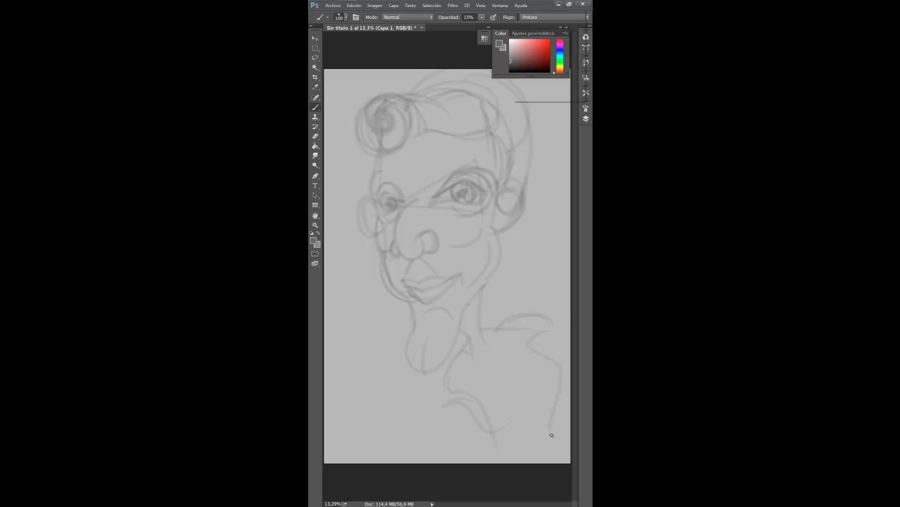
# Sketch loose overlapping folds across the chest of the garment below the neckline
pyautogui.moveTo(490, 399)
pyautogui.mouseDown()
pyautogui.moveTo(543, 395)
pyautogui.moveTo(486, 432)
pyautogui.mouseUp()
pyautogui.moveTo(487, 437); pyautogui.dragTo(517, 441)
pyautogui.moveTo(472, 396); pyautogui.dragTo(439, 446)
pyautogui.moveTo(453, 422); pyautogui.dragTo(454, 438)
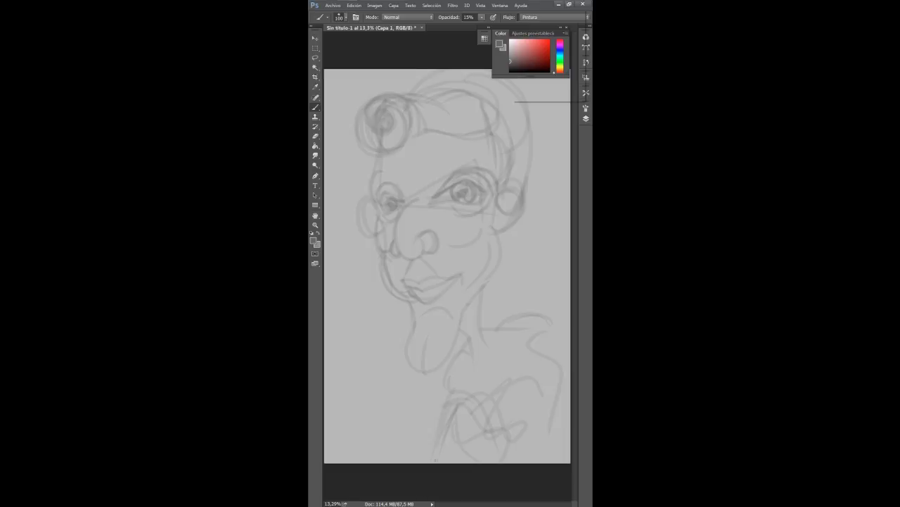
# Sketch the near-chin shoulder sloping down into the arm and thicken the puffed sleeve on the opposite shoulder
pyautogui.moveTo(439, 381); pyautogui.dragTo(391, 461)
pyautogui.moveTo(449, 362); pyautogui.dragTo(432, 395)
pyautogui.moveTo(446, 367); pyautogui.dragTo(459, 364)
pyautogui.moveTo(466, 400)
pyautogui.mouseDown()
pyautogui.moveTo(416, 431)
pyautogui.moveTo(426, 428)
pyautogui.mouseUp()
pyautogui.moveTo(540, 352)
pyautogui.mouseDown()
pyautogui.moveTo(539, 331)
pyautogui.moveTo(521, 335)
pyautogui.mouseUp()
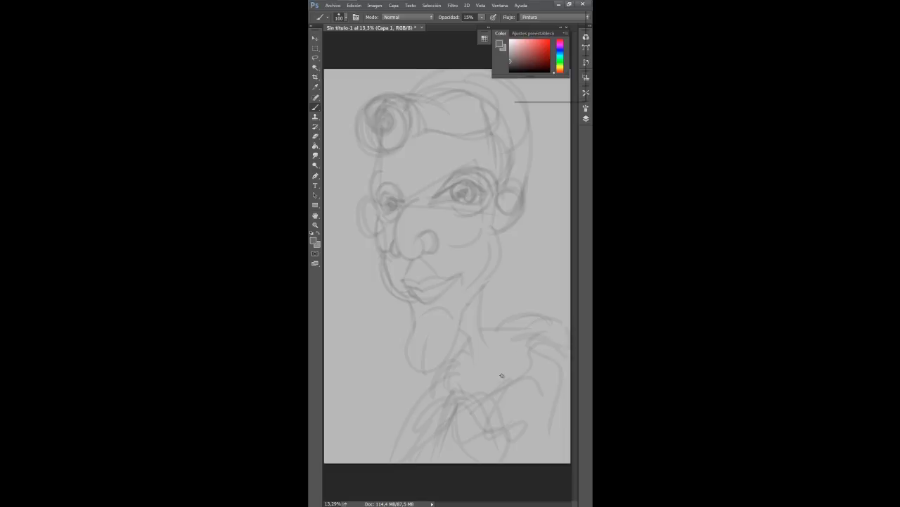
# Add scribbled ruffles to the bodice and along the lower part of the puffed sleeve
pyautogui.moveTo(499, 380)
pyautogui.mouseDown()
pyautogui.moveTo(495, 448)
pyautogui.moveTo(523, 430)
pyautogui.mouseUp()
pyautogui.moveTo(529, 416)
pyautogui.mouseDown()
pyautogui.moveTo(547, 436)
pyautogui.moveTo(538, 355)
pyautogui.mouseUp()
pyautogui.moveTo(526, 441); pyautogui.dragTo(546, 439)
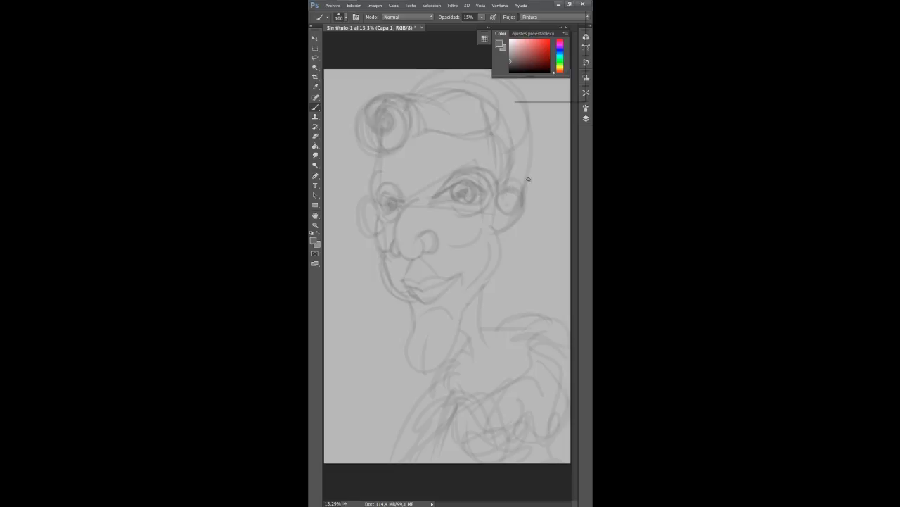
# Darken the back contour of the hair and move the whole sketch slightly down on the canvas
pyautogui.moveTo(528, 168)
pyautogui.mouseDown()
pyautogui.moveTo(527, 192)
pyautogui.moveTo(530, 146)
pyautogui.mouseUp()
pyautogui.press('v')
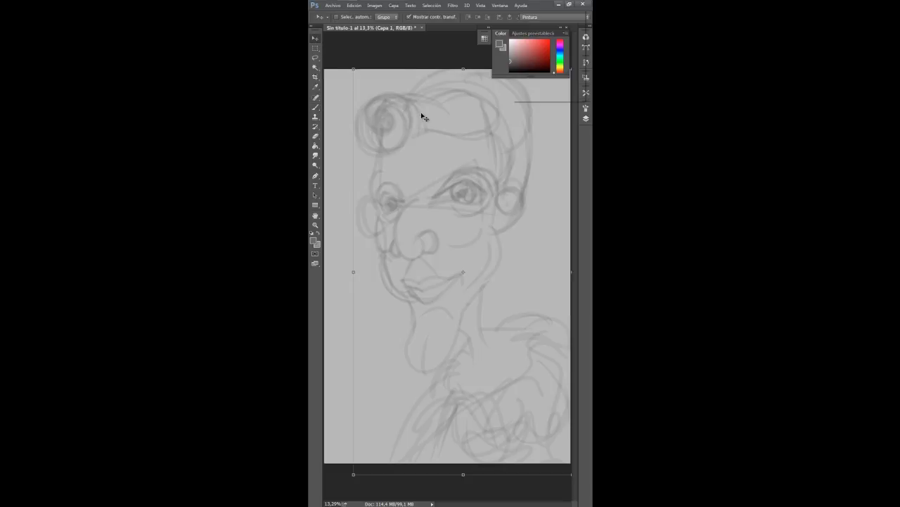
pyautogui.moveTo(422, 115); pyautogui.dragTo(421, 123)
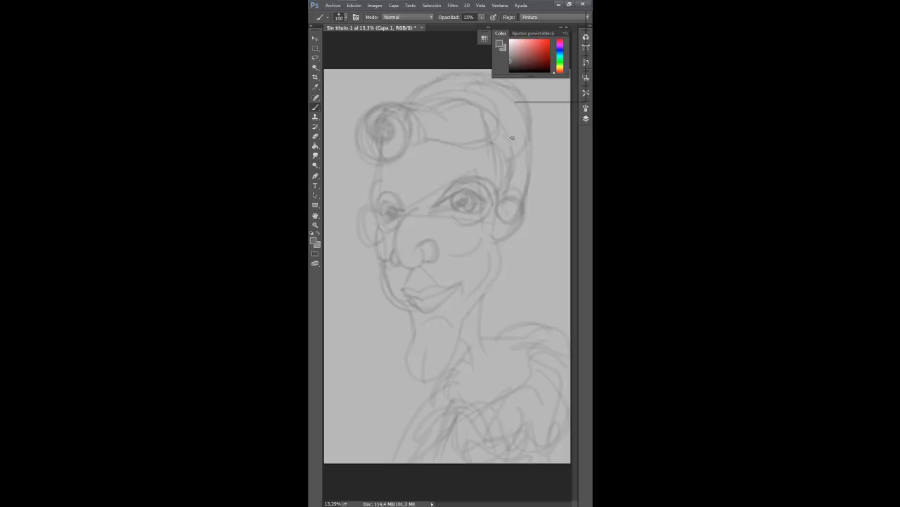
# Sketch small spirals at the ends of the hair and enlarge both ears with rounded lobes
pyautogui.moveTo(513, 137); pyautogui.dragTo(408, 123)
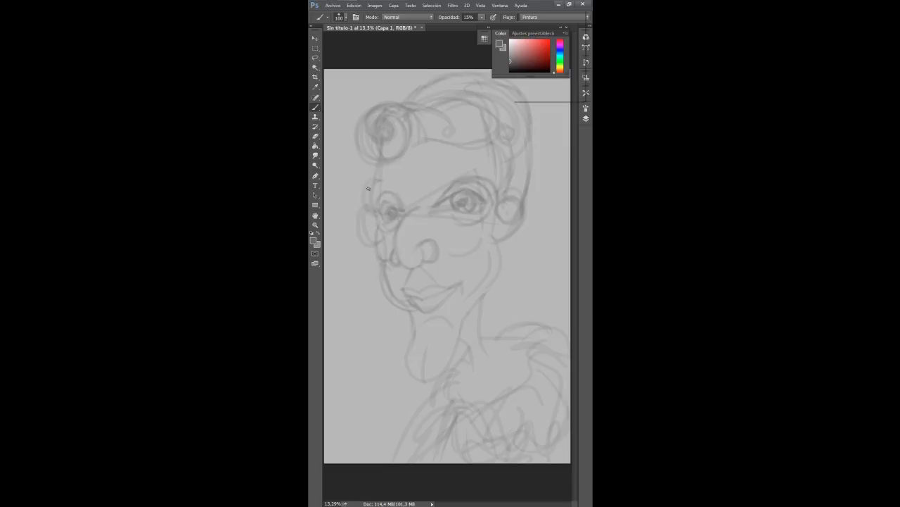
pyautogui.moveTo(370, 200)
pyautogui.mouseDown()
pyautogui.moveTo(374, 240)
pyautogui.moveTo(360, 197)
pyautogui.moveTo(350, 218)
pyautogui.moveTo(377, 266)
pyautogui.moveTo(354, 223)
pyautogui.moveTo(364, 198)
pyautogui.mouseUp()
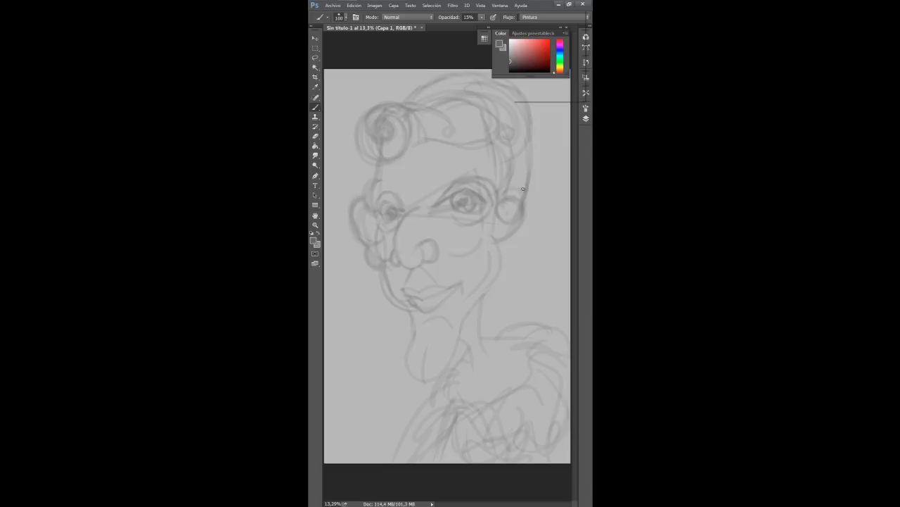
pyautogui.moveTo(522, 189)
pyautogui.mouseDown()
pyautogui.moveTo(528, 213)
pyautogui.moveTo(515, 218)
pyautogui.mouseUp()
# Add a new layer above the sketch and set the brush to a darker gray at 25% opacity
pyautogui.click(585, 119)
pyautogui.click(555, 254)
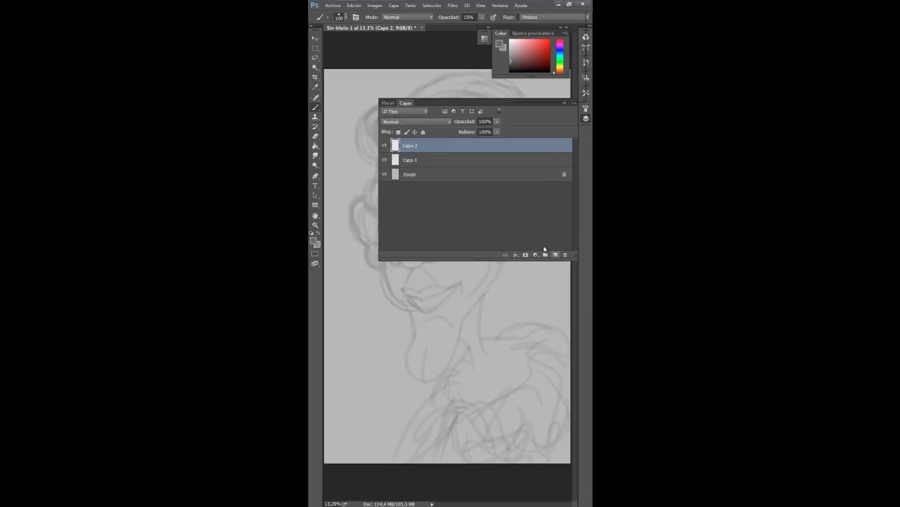
pyautogui.moveTo(508, 59); pyautogui.dragTo(505, 70)
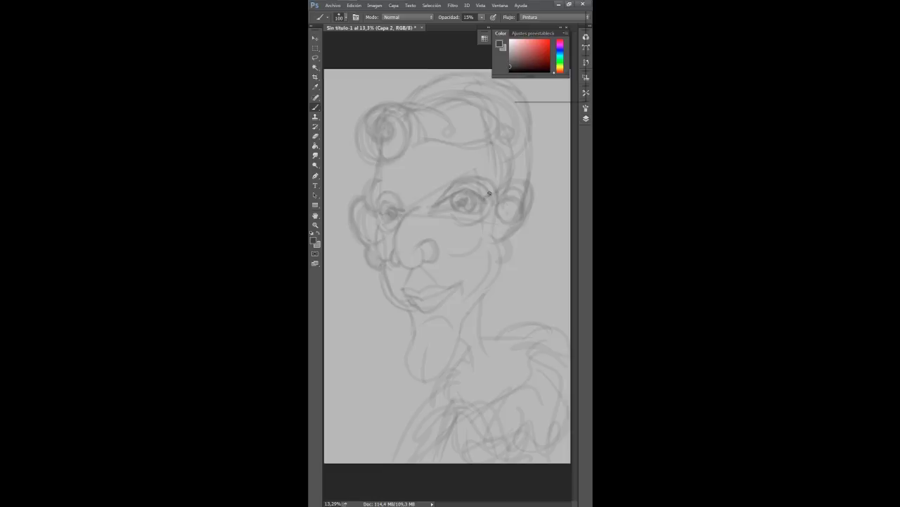
pyautogui.moveTo(490, 193); pyautogui.dragTo(484, 199)
pyautogui.click(463, 18)
pyautogui.write('25')
pyautogui.press('Return')
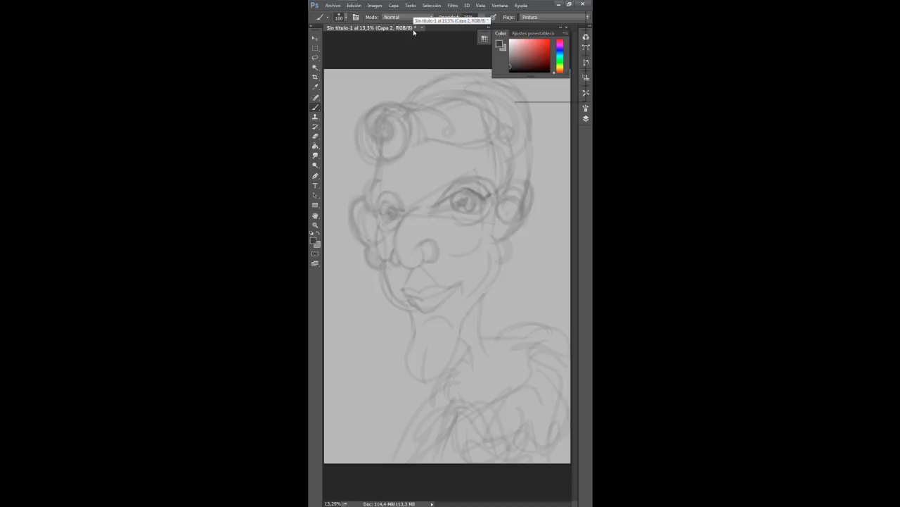
pyautogui.press('Return')
# Trace the almond-shaped outline of the larger eye over the rough sketch
pyautogui.moveTo(484, 198)
pyautogui.mouseDown()
pyautogui.moveTo(463, 187)
pyautogui.moveTo(471, 190)
pyautogui.moveTo(432, 209)
pyautogui.moveTo(455, 207)
pyautogui.moveTo(445, 211)
pyautogui.moveTo(457, 216)
pyautogui.moveTo(483, 209)
pyautogui.moveTo(486, 197)
pyautogui.moveTo(482, 213)
pyautogui.moveTo(451, 210)
pyautogui.moveTo(472, 218)
pyautogui.mouseUp()
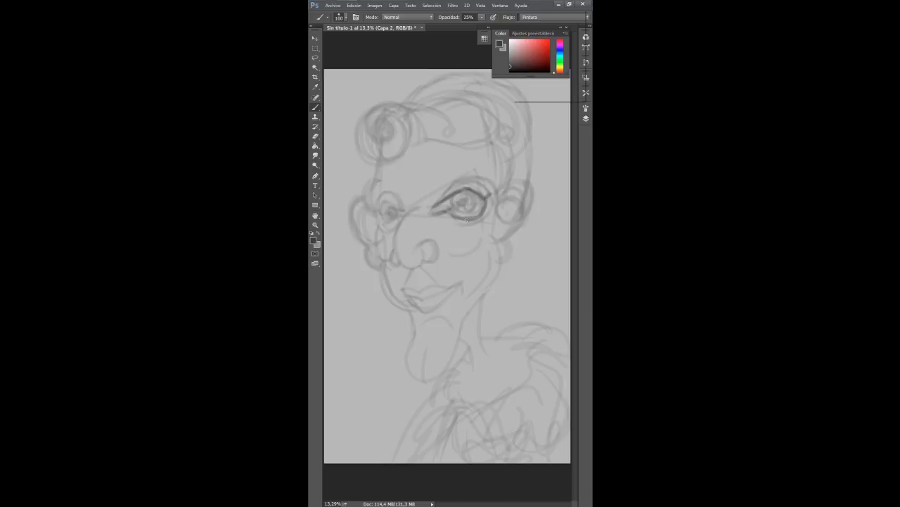
pyautogui.hotkey('ctrl', 'alt', 'z')
pyautogui.hotkey('ctrl', 'alt', 'z')
pyautogui.moveTo(451, 212); pyautogui.dragTo(485, 201)
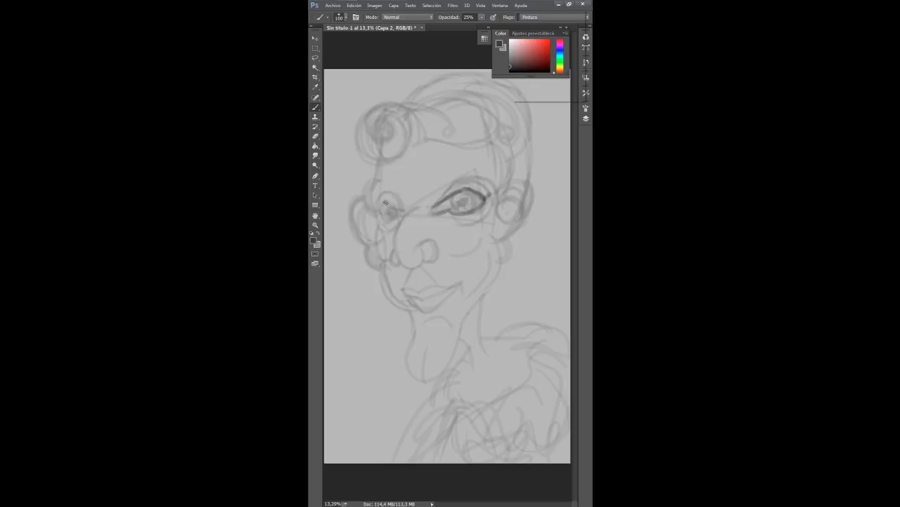
# Outline the smaller eye, shade both irises dark and trace the brow and eyelid curves around the eyes
pyautogui.moveTo(385, 203)
pyautogui.mouseDown()
pyautogui.moveTo(398, 209)
pyautogui.moveTo(386, 201)
pyautogui.moveTo(384, 214)
pyautogui.moveTo(400, 212)
pyautogui.moveTo(390, 212)
pyautogui.mouseUp()
pyautogui.moveTo(472, 189)
pyautogui.mouseDown()
pyautogui.moveTo(458, 207)
pyautogui.moveTo(472, 203)
pyautogui.moveTo(457, 205)
pyautogui.moveTo(477, 200)
pyautogui.mouseUp()
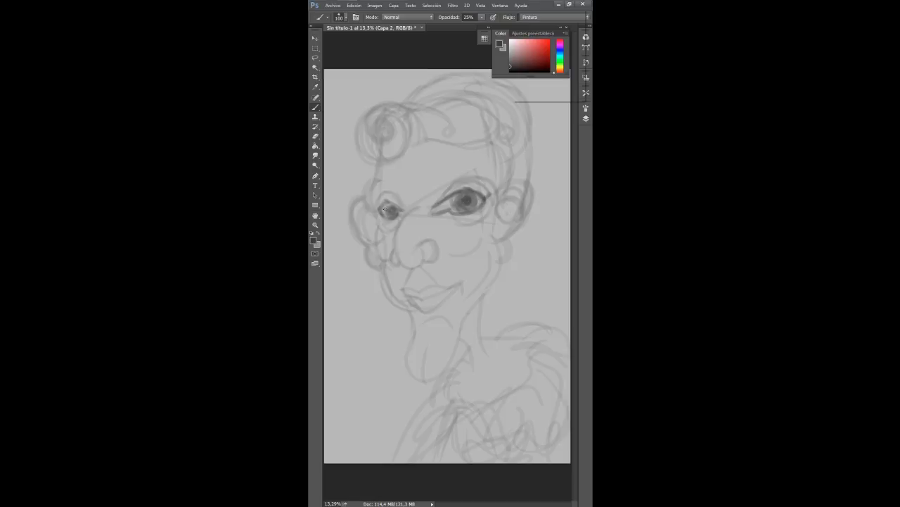
pyautogui.moveTo(393, 210); pyautogui.dragTo(399, 208)
pyautogui.moveTo(395, 195)
pyautogui.mouseDown()
pyautogui.moveTo(378, 206)
pyautogui.moveTo(365, 188)
pyautogui.moveTo(383, 179)
pyautogui.mouseUp()
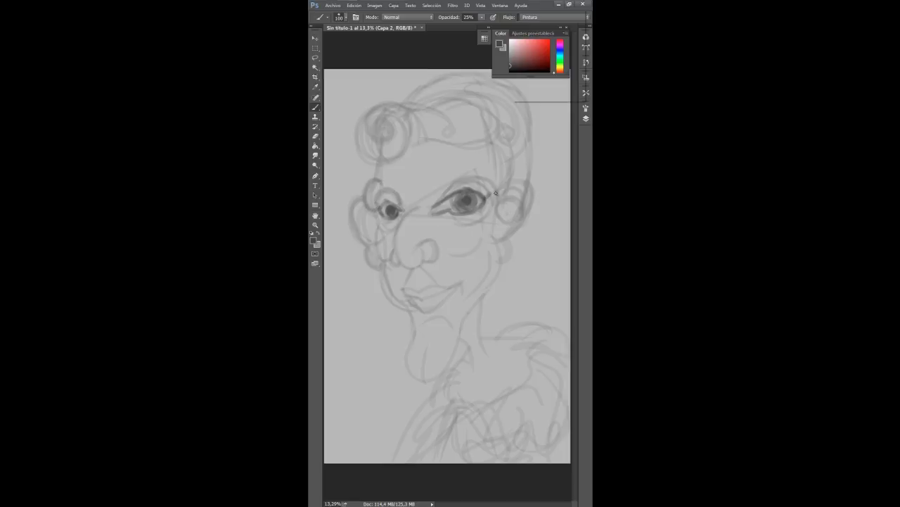
pyautogui.moveTo(496, 192)
pyautogui.mouseDown()
pyautogui.moveTo(473, 174)
pyautogui.moveTo(441, 197)
pyautogui.mouseUp()
# Trace the curved temple contour from the hair down to the outer corner of the larger eye
pyautogui.moveTo(496, 149)
pyautogui.mouseDown()
pyautogui.moveTo(518, 179)
pyautogui.moveTo(505, 189)
pyautogui.mouseUp()
pyautogui.hotkey('ctrl', 'z')
pyautogui.moveTo(492, 148); pyautogui.dragTo(498, 191)
pyautogui.hotkey('ctrl', 'z')
pyautogui.moveTo(495, 150); pyautogui.dragTo(498, 196)
# Trace the front curl as a spiral and the sweeping hair bands ending in a small rear curl
pyautogui.moveTo(384, 133)
pyautogui.mouseDown()
pyautogui.moveTo(367, 126)
pyautogui.moveTo(396, 137)
pyautogui.moveTo(422, 130)
pyautogui.mouseUp()
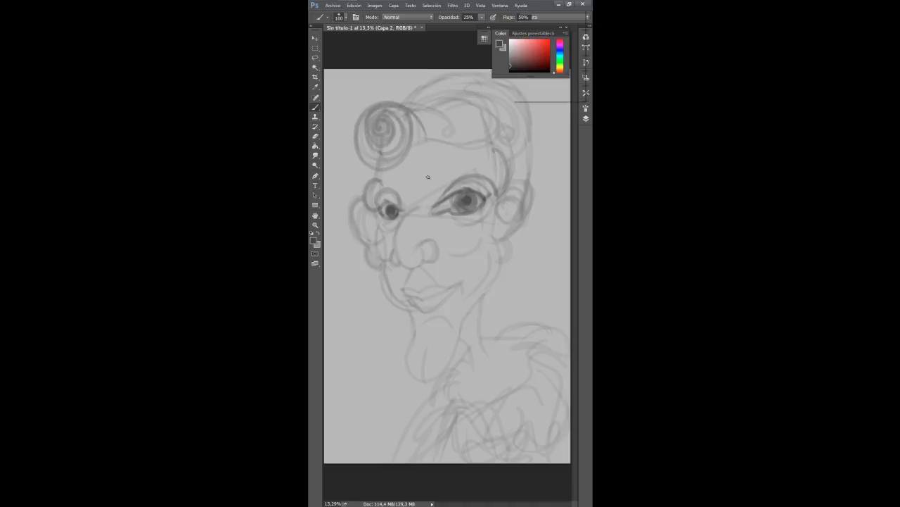
pyautogui.moveTo(513, 139)
pyautogui.mouseDown()
pyautogui.moveTo(465, 84)
pyautogui.moveTo(396, 106)
pyautogui.mouseUp()
pyautogui.moveTo(505, 138)
pyautogui.mouseDown()
pyautogui.moveTo(501, 151)
pyautogui.moveTo(539, 152)
pyautogui.moveTo(445, 70)
pyautogui.moveTo(391, 109)
pyautogui.mouseUp()
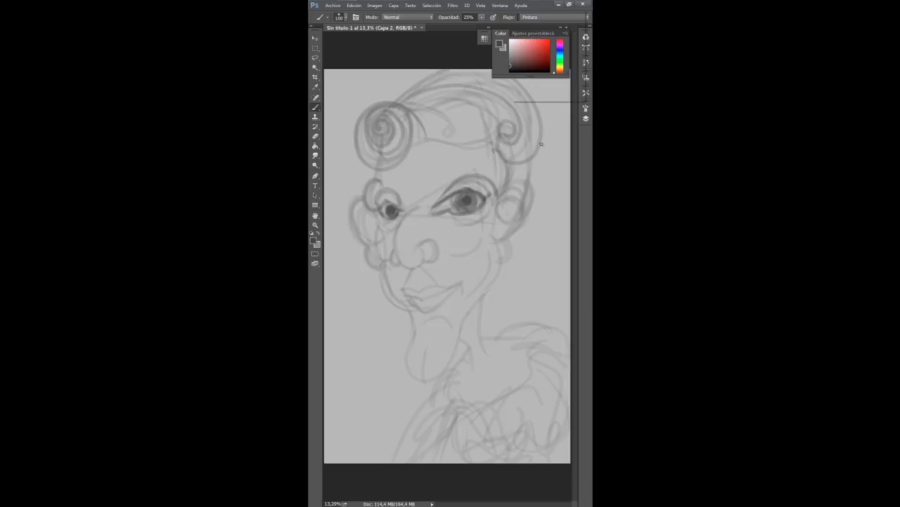
# Trace the outer head contours with both ears and cheeks, plus the profile of the nose
pyautogui.moveTo(540, 141)
pyautogui.mouseDown()
pyautogui.moveTo(518, 218)
pyautogui.moveTo(507, 193)
pyautogui.moveTo(526, 211)
pyautogui.moveTo(498, 255)
pyautogui.moveTo(502, 280)
pyautogui.moveTo(457, 321)
pyautogui.mouseUp()
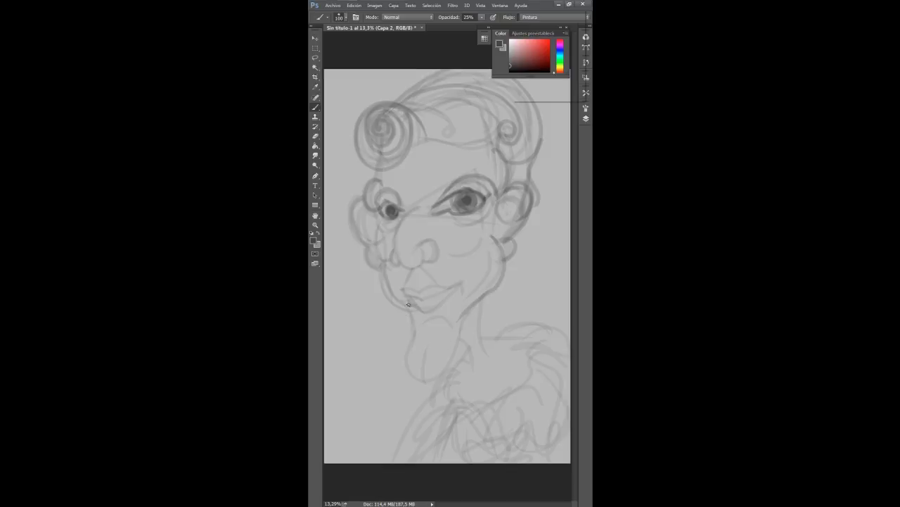
pyautogui.moveTo(408, 304)
pyautogui.mouseDown()
pyautogui.moveTo(387, 292)
pyautogui.moveTo(393, 258)
pyautogui.moveTo(376, 268)
pyautogui.moveTo(372, 239)
pyautogui.moveTo(365, 245)
pyautogui.moveTo(367, 205)
pyautogui.mouseUp()
pyautogui.moveTo(377, 235)
pyautogui.mouseDown()
pyautogui.moveTo(403, 263)
pyautogui.moveTo(384, 262)
pyautogui.moveTo(399, 263)
pyautogui.moveTo(394, 250)
pyautogui.moveTo(400, 265)
pyautogui.moveTo(422, 248)
pyautogui.moveTo(420, 265)
pyautogui.moveTo(403, 266)
pyautogui.moveTo(395, 244)
pyautogui.moveTo(426, 195)
pyautogui.mouseUp()
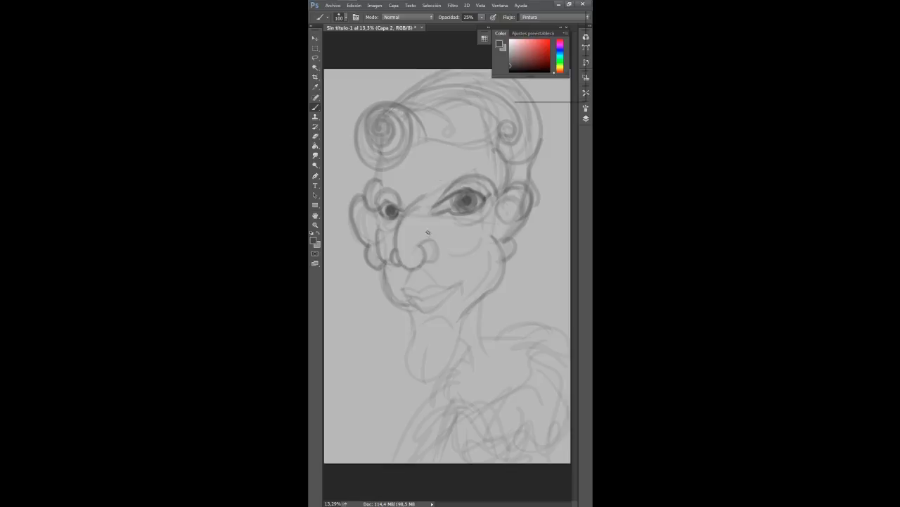
# Trace the round nostril, the lines from nose to mouth and the full smiling lips
pyautogui.moveTo(416, 246)
pyautogui.mouseDown()
pyautogui.moveTo(421, 237)
pyautogui.moveTo(431, 260)
pyautogui.mouseUp()
pyautogui.hotkey('ctrl', 'alt', 'z')
pyautogui.hotkey('ctrl', 'alt', 'z')
pyautogui.moveTo(420, 248)
pyautogui.mouseDown()
pyautogui.moveTo(398, 254)
pyautogui.moveTo(406, 219)
pyautogui.moveTo(434, 208)
pyautogui.moveTo(424, 236)
pyautogui.moveTo(417, 202)
pyautogui.moveTo(396, 237)
pyautogui.moveTo(397, 257)
pyautogui.moveTo(414, 264)
pyautogui.moveTo(421, 241)
pyautogui.moveTo(439, 248)
pyautogui.moveTo(422, 259)
pyautogui.moveTo(423, 249)
pyautogui.moveTo(416, 290)
pyautogui.moveTo(402, 297)
pyautogui.moveTo(465, 276)
pyautogui.moveTo(429, 311)
pyautogui.moveTo(403, 291)
pyautogui.moveTo(427, 313)
pyautogui.moveTo(462, 282)
pyautogui.mouseUp()
pyautogui.hotkey('ctrl', 'z')
pyautogui.hotkey('ctrl', 'z')
pyautogui.moveTo(406, 296)
pyautogui.mouseDown()
pyautogui.moveTo(425, 300)
pyautogui.moveTo(462, 283)
pyautogui.mouseUp()
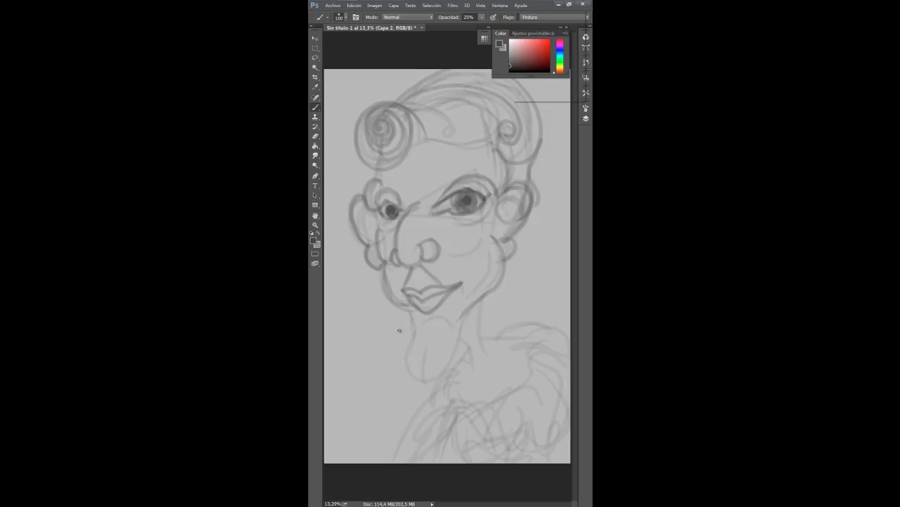
# Trace the long hanging chin with its upper crease and central cleft line
pyautogui.moveTo(405, 307)
pyautogui.mouseDown()
pyautogui.moveTo(410, 376)
pyautogui.moveTo(446, 377)
pyautogui.moveTo(479, 299)
pyautogui.moveTo(428, 379)
pyautogui.moveTo(413, 362)
pyautogui.moveTo(415, 315)
pyautogui.moveTo(406, 309)
pyautogui.moveTo(412, 376)
pyautogui.moveTo(445, 363)
pyautogui.moveTo(448, 329)
pyautogui.mouseUp()
pyautogui.hotkey('ctrl', 'z')
pyautogui.hotkey('ctrl', 'z')
pyautogui.moveTo(423, 380)
pyautogui.mouseDown()
pyautogui.moveTo(442, 310)
pyautogui.moveTo(452, 329)
pyautogui.moveTo(418, 329)
pyautogui.mouseUp()
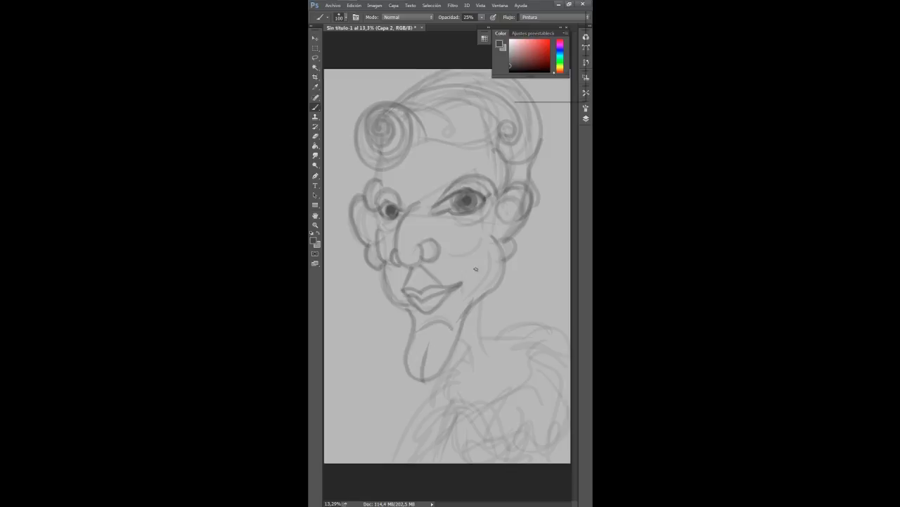
# Trace the smile crease and the cheekbone curve, and add the inner folds of both ears
pyautogui.moveTo(489, 252); pyautogui.dragTo(469, 288)
pyautogui.moveTo(482, 236)
pyautogui.mouseDown()
pyautogui.moveTo(464, 258)
pyautogui.moveTo(436, 263)
pyautogui.mouseUp()
pyautogui.moveTo(375, 219); pyautogui.dragTo(380, 243)
pyautogui.hotkey('ctrl', 'z')
pyautogui.moveTo(506, 209); pyautogui.dragTo(502, 242)
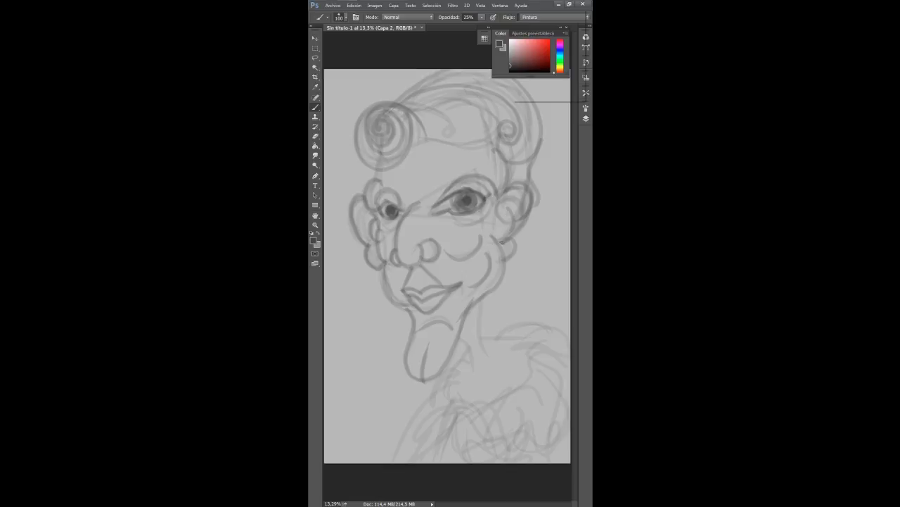
pyautogui.moveTo(507, 210); pyautogui.dragTo(501, 238)
pyautogui.hotkey('ctrl', 'z')
# Trace the neck, the sloping shoulder and arm, and the outlines of the bodice ruffles and puffed sleeve
pyautogui.moveTo(483, 296)
pyautogui.mouseDown()
pyautogui.moveTo(483, 349)
pyautogui.moveTo(502, 362)
pyautogui.mouseUp()
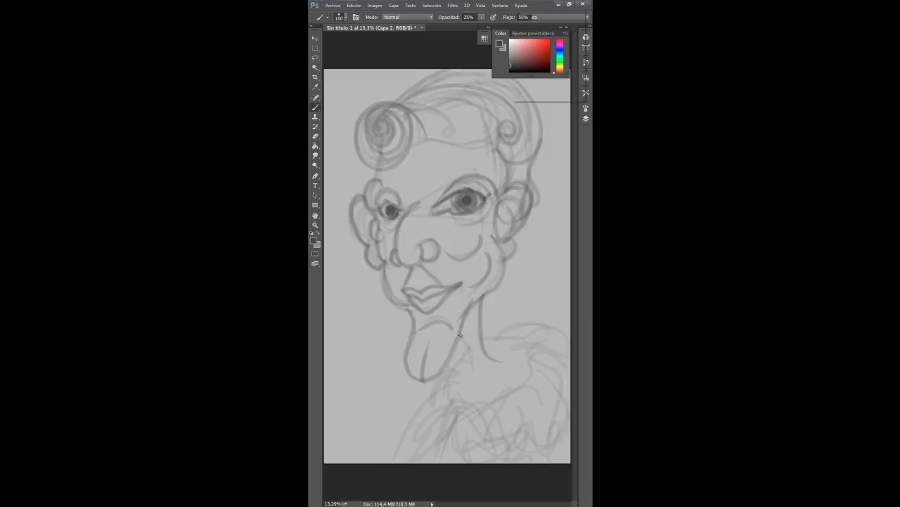
pyautogui.moveTo(460, 334)
pyautogui.mouseDown()
pyautogui.moveTo(475, 363)
pyautogui.moveTo(427, 398)
pyautogui.moveTo(379, 462)
pyautogui.mouseUp()
pyautogui.moveTo(450, 425); pyautogui.dragTo(425, 461)
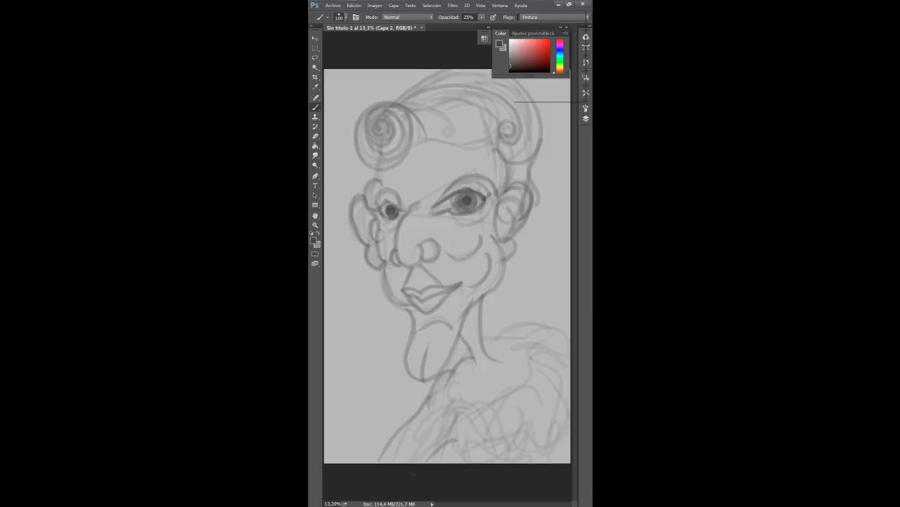
pyautogui.moveTo(453, 430)
pyautogui.mouseDown()
pyautogui.moveTo(534, 436)
pyautogui.moveTo(519, 450)
pyautogui.moveTo(569, 432)
pyautogui.mouseUp()
pyautogui.moveTo(483, 335); pyautogui.dragTo(571, 345)
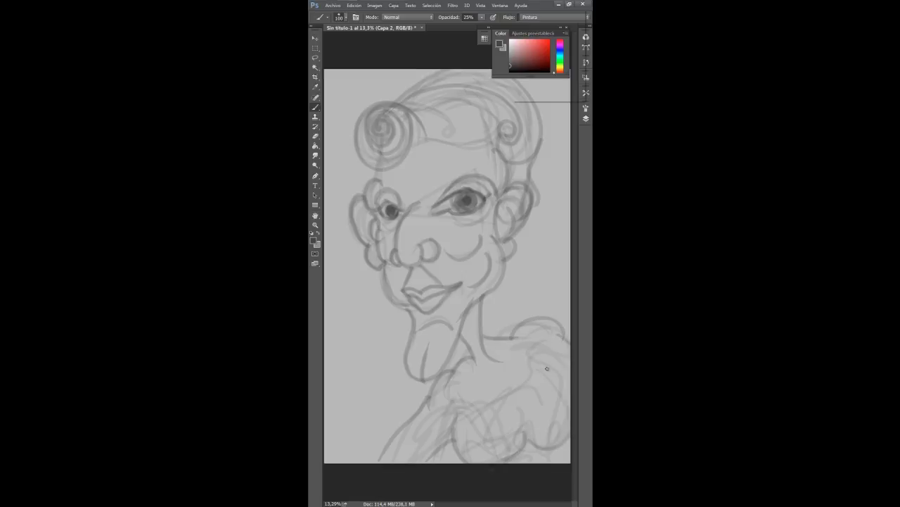
# Trace the wide rounded neckline of the garment and reinforce the ruffled edge beneath the sleeve
pyautogui.moveTo(527, 362); pyautogui.dragTo(458, 394)
pyautogui.moveTo(472, 360)
pyautogui.mouseDown()
pyautogui.moveTo(461, 364)
pyautogui.moveTo(463, 402)
pyautogui.mouseUp()
pyautogui.moveTo(507, 343); pyautogui.dragTo(528, 375)
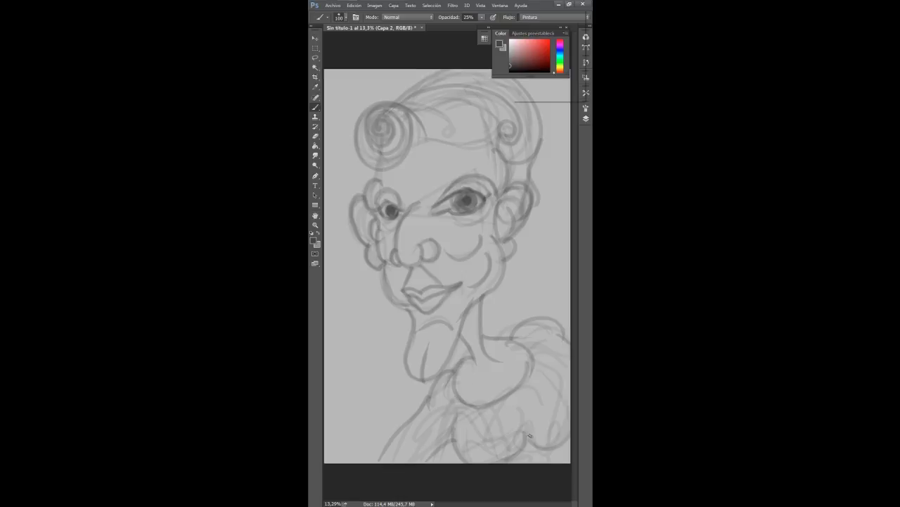
pyautogui.moveTo(530, 435); pyautogui.dragTo(553, 442)
# Switch to the light gray color and paint small highlights in the irises of both eyes
pyautogui.press('x')
pyautogui.moveTo(466, 196); pyautogui.dragTo(463, 195)
pyautogui.hotkey('ctrl', 'alt', 'z')
pyautogui.hotkey('ctrl', 'alt', 'z')
# Set the opacity of the rough sketch layer Capa 1 to 50% and reselect Capa 2
pyautogui.click(587, 119)
pyautogui.click(422, 160)
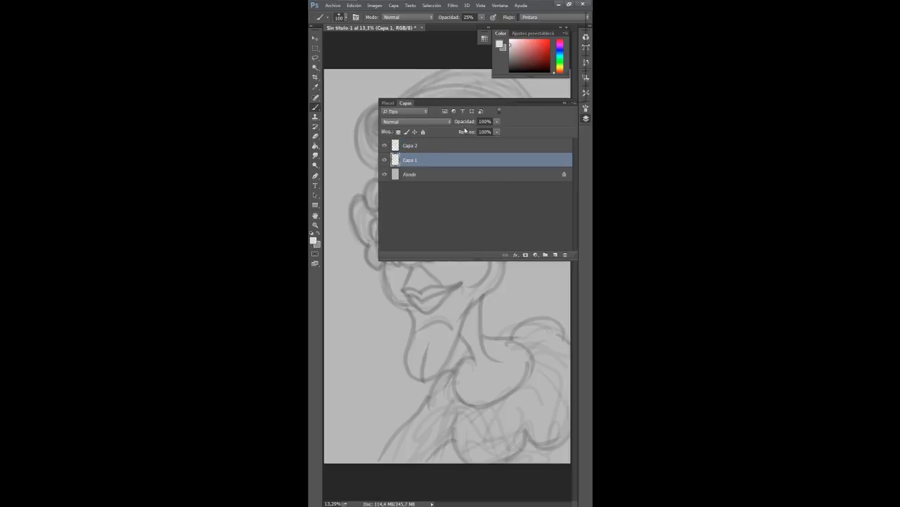
pyautogui.write('50')
pyautogui.press('Return')
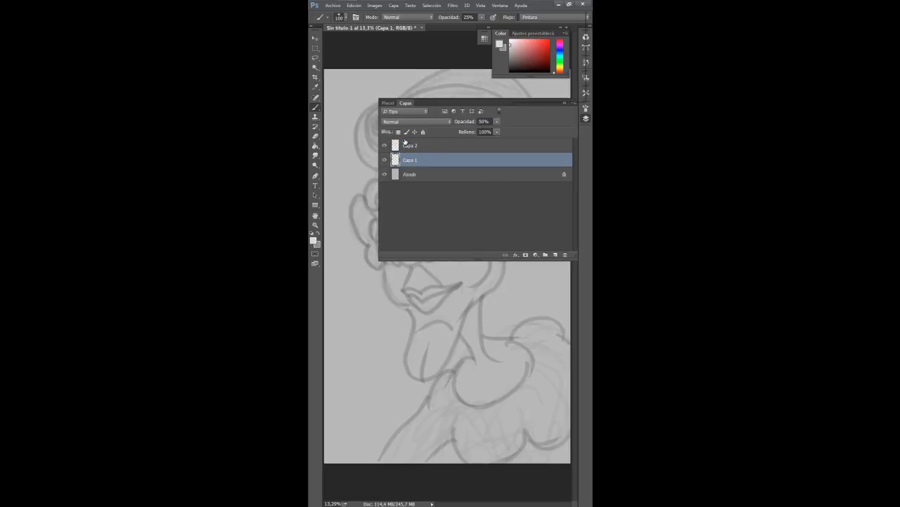
pyautogui.click(459, 145)
pyautogui.click(586, 120)
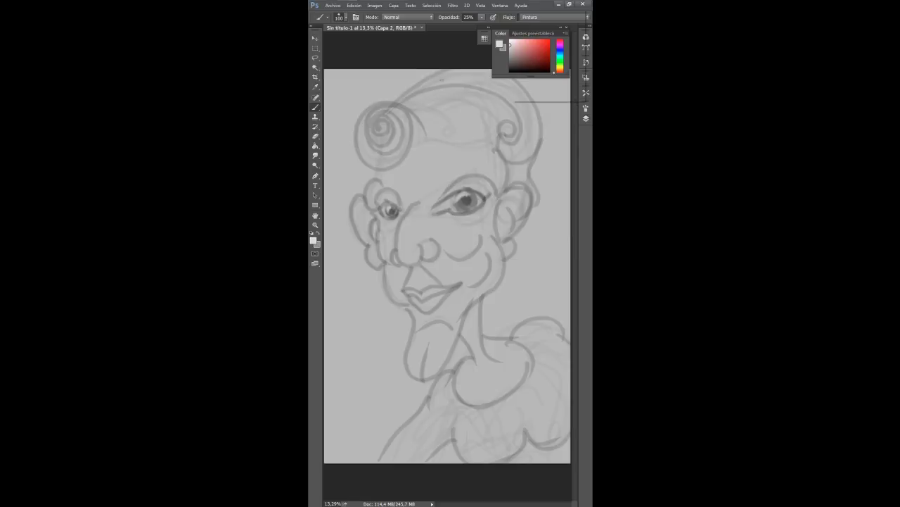
# Add another new layer above Capa 2
pyautogui.click(585, 119)
pyautogui.click(586, 120)
pyautogui.click(586, 120)
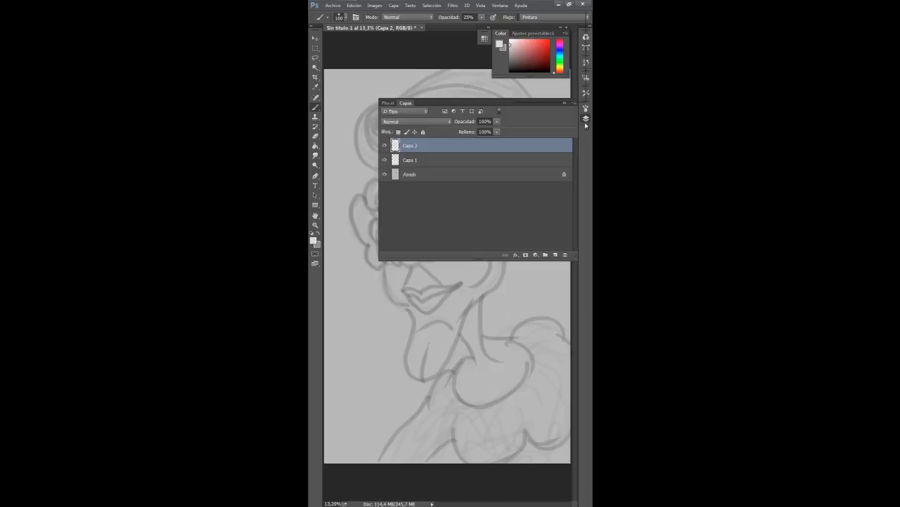
pyautogui.click(555, 255)
pyautogui.click(432, 61)
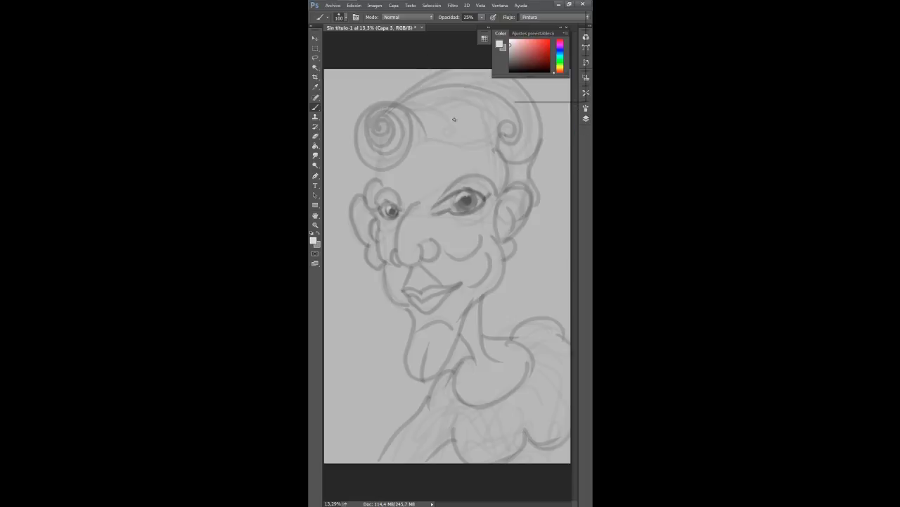
# Reselect Capa 2 and trace the arched hairline across the forehead in dark gray
pyautogui.click(585, 120)
pyautogui.click(458, 159)
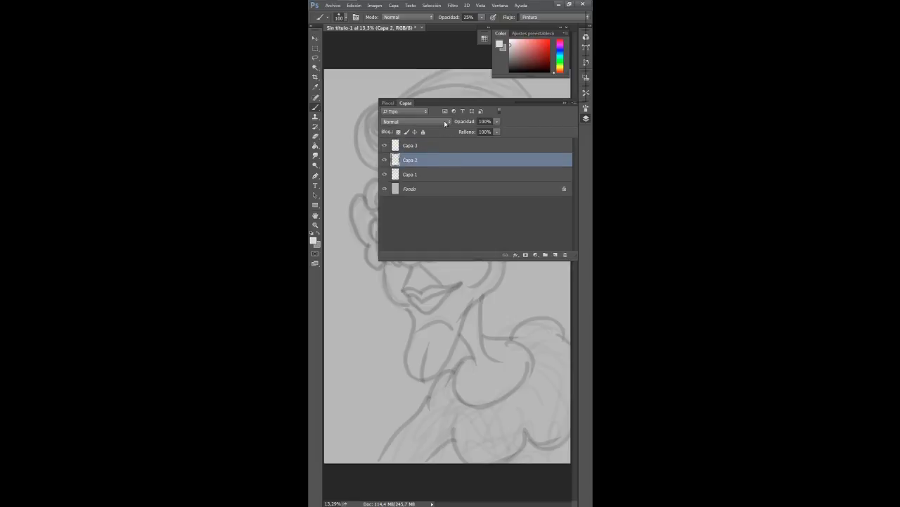
pyautogui.click(444, 55)
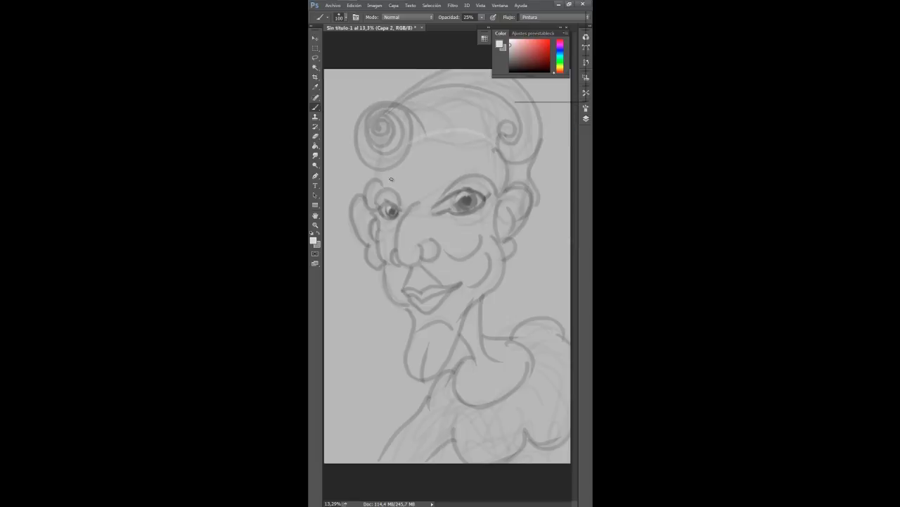
pyautogui.press('x')
pyautogui.moveTo(496, 151); pyautogui.dragTo(432, 132)
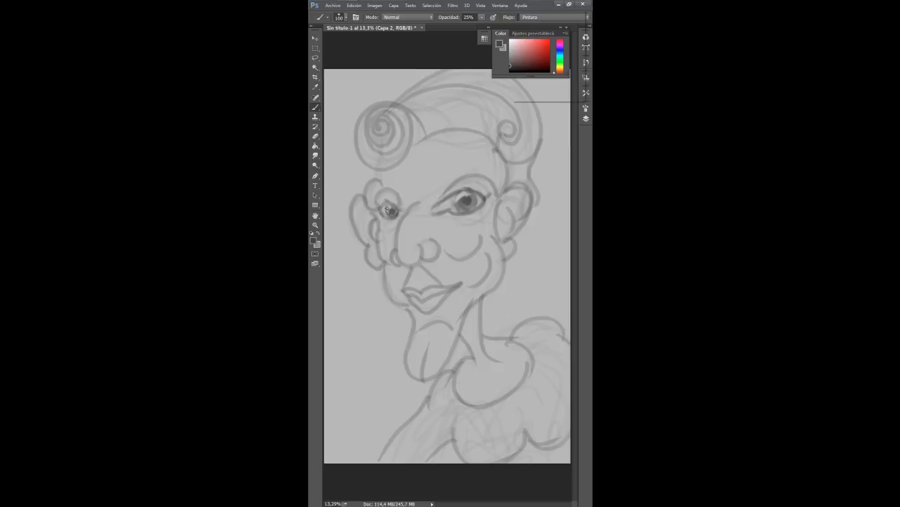
# Undo the last hairline stroke and redraw the arched hairline from the temple to the large front curl
pyautogui.hotkey('ctrl', 'z')
pyautogui.moveTo(497, 149); pyautogui.dragTo(410, 127)
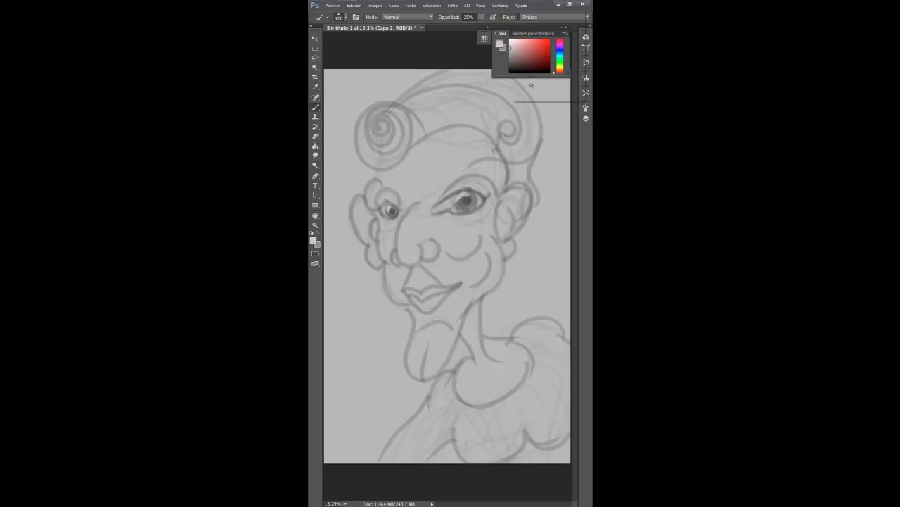
# Set the brush size to 300 px and make layer Capa 3 active for painting
pyautogui.click(346, 18)
pyautogui.click(406, 32)
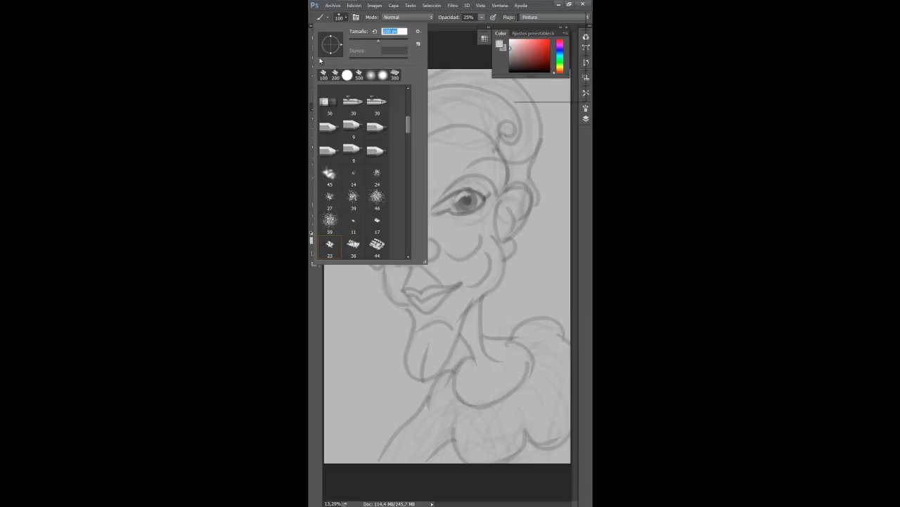
pyautogui.write('300')
pyautogui.press('Return')
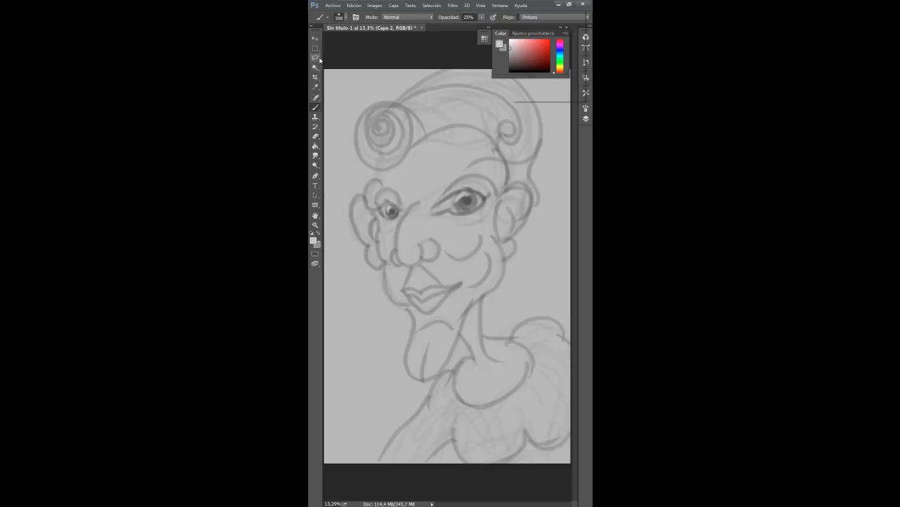
pyautogui.click(585, 118)
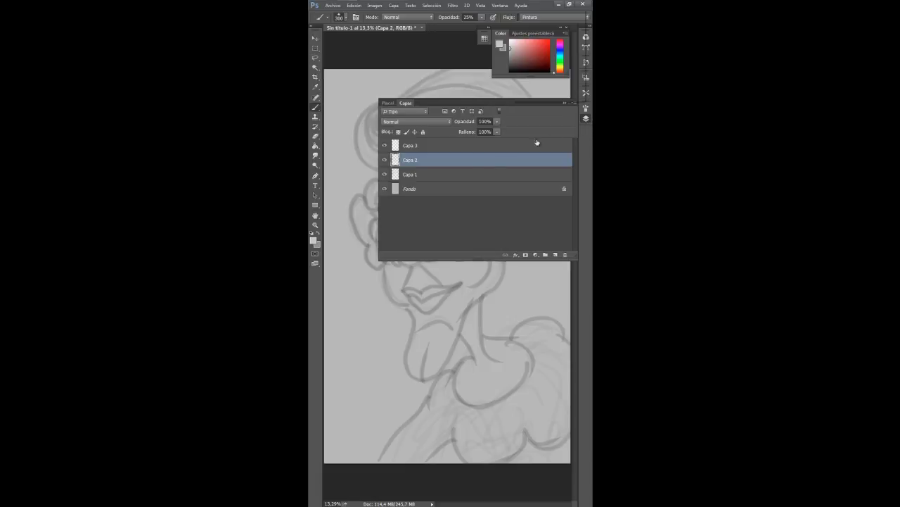
pyautogui.click(481, 149)
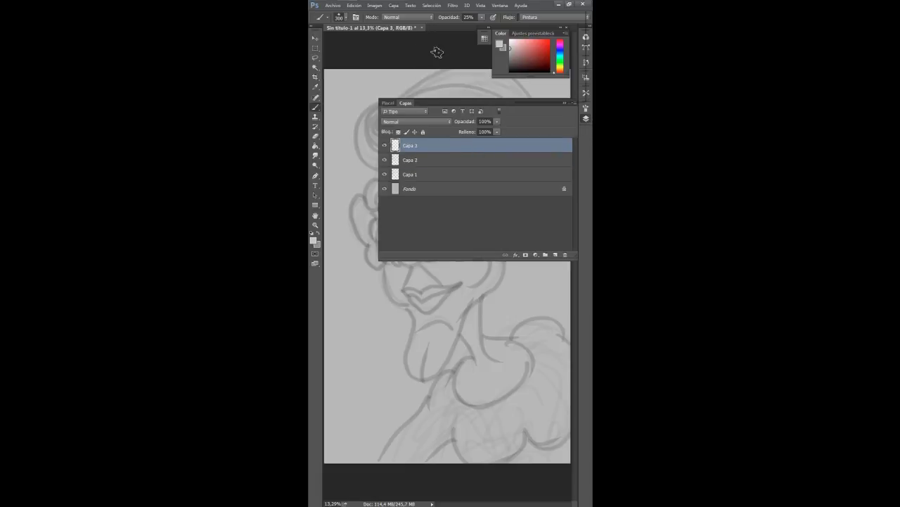
pyautogui.click(438, 52)
pyautogui.click(586, 120)
pyautogui.click(586, 120)
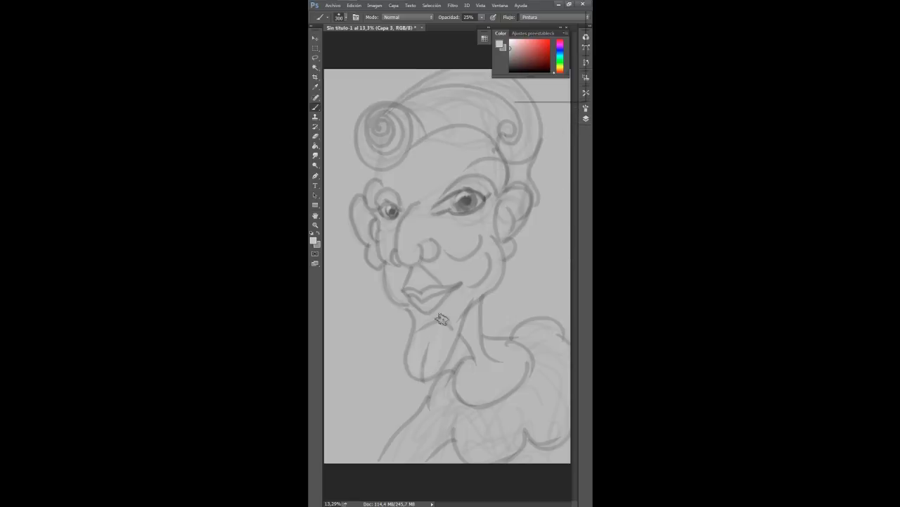
# Paint soft light gray tones over the face, covering the chin, eye area, cheeks and both ears
pyautogui.moveTo(442, 320); pyautogui.dragTo(437, 337)
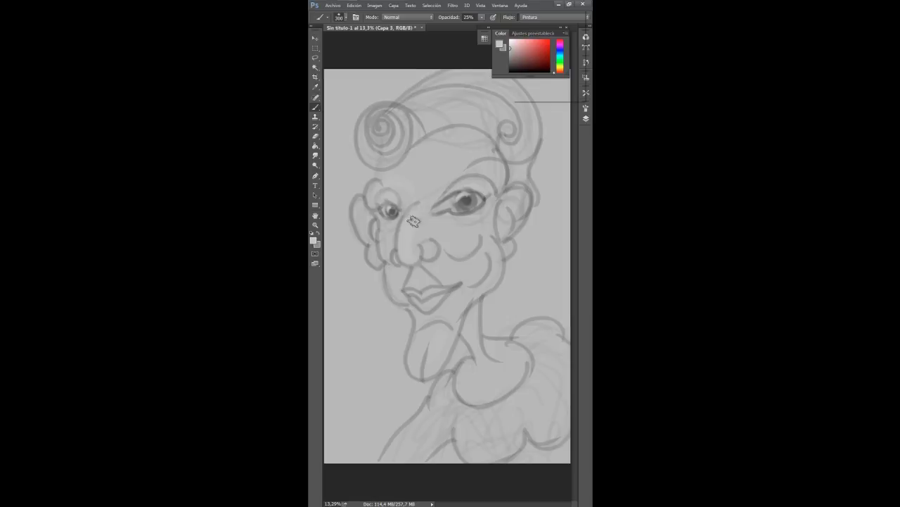
pyautogui.moveTo(482, 191)
pyautogui.mouseDown()
pyautogui.moveTo(495, 180)
pyautogui.moveTo(457, 188)
pyautogui.mouseUp()
pyautogui.moveTo(364, 226)
pyautogui.mouseDown()
pyautogui.moveTo(369, 217)
pyautogui.moveTo(376, 253)
pyautogui.moveTo(372, 233)
pyautogui.mouseUp()
pyautogui.moveTo(484, 262)
pyautogui.mouseDown()
pyautogui.moveTo(498, 263)
pyautogui.moveTo(469, 276)
pyautogui.mouseUp()
pyautogui.moveTo(516, 216)
pyautogui.mouseDown()
pyautogui.moveTo(508, 226)
pyautogui.moveTo(500, 207)
pyautogui.mouseUp()
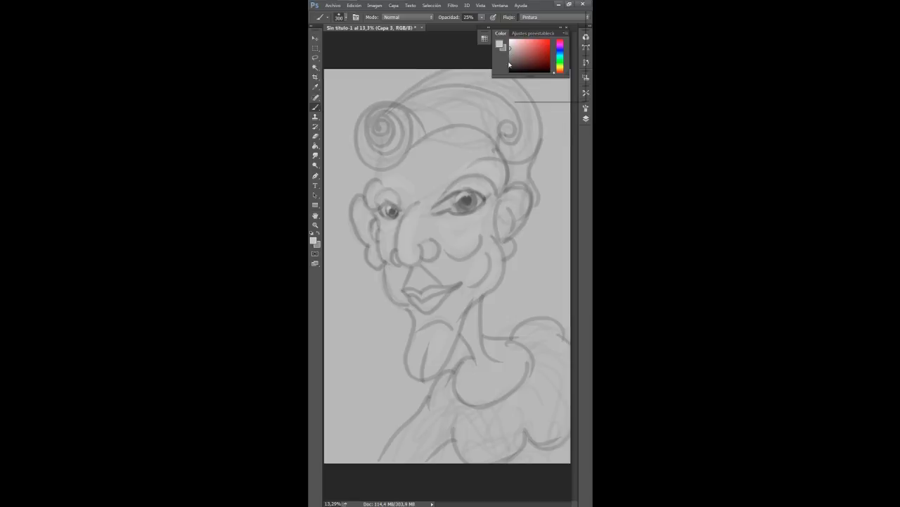
# Fill the hair and its curls with a mid gray tone and shade the far cheek beside the mouth
pyautogui.moveTo(380, 129)
pyautogui.mouseDown()
pyautogui.moveTo(405, 133)
pyautogui.moveTo(366, 137)
pyautogui.moveTo(400, 127)
pyautogui.moveTo(367, 153)
pyautogui.moveTo(398, 122)
pyautogui.moveTo(366, 145)
pyautogui.moveTo(407, 113)
pyautogui.mouseUp()
pyautogui.moveTo(508, 130)
pyautogui.mouseDown()
pyautogui.moveTo(498, 103)
pyautogui.moveTo(463, 93)
pyautogui.moveTo(408, 109)
pyautogui.moveTo(410, 135)
pyautogui.moveTo(464, 120)
pyautogui.moveTo(496, 133)
pyautogui.moveTo(417, 116)
pyautogui.moveTo(432, 113)
pyautogui.moveTo(414, 123)
pyautogui.moveTo(480, 111)
pyautogui.moveTo(436, 105)
pyautogui.moveTo(451, 103)
pyautogui.moveTo(411, 142)
pyautogui.moveTo(451, 121)
pyautogui.moveTo(500, 134)
pyautogui.moveTo(537, 205)
pyautogui.moveTo(517, 148)
pyautogui.moveTo(522, 140)
pyautogui.moveTo(533, 148)
pyautogui.moveTo(534, 123)
pyautogui.moveTo(504, 81)
pyautogui.moveTo(452, 72)
pyautogui.moveTo(399, 105)
pyautogui.moveTo(468, 79)
pyautogui.moveTo(474, 94)
pyautogui.moveTo(512, 105)
pyautogui.moveTo(524, 133)
pyautogui.moveTo(474, 81)
pyautogui.moveTo(505, 97)
pyautogui.moveTo(482, 74)
pyautogui.moveTo(514, 143)
pyautogui.mouseUp()
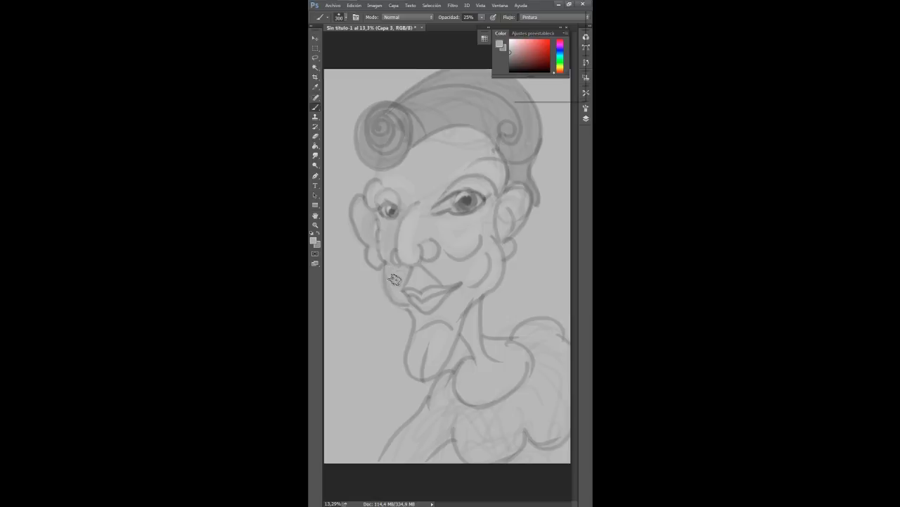
pyautogui.moveTo(399, 284)
pyautogui.mouseDown()
pyautogui.moveTo(396, 273)
pyautogui.moveTo(397, 298)
pyautogui.mouseUp()
# Fill the lips with darker gray and deepen the shadow along the upper eyelids of both eyes
pyautogui.moveTo(452, 291); pyautogui.dragTo(432, 302)
pyautogui.hotkey('ctrl', 'alt', 'z')
pyautogui.moveTo(409, 291)
pyautogui.mouseDown()
pyautogui.moveTo(441, 293)
pyautogui.moveTo(419, 302)
pyautogui.moveTo(442, 291)
pyautogui.moveTo(426, 301)
pyautogui.mouseUp()
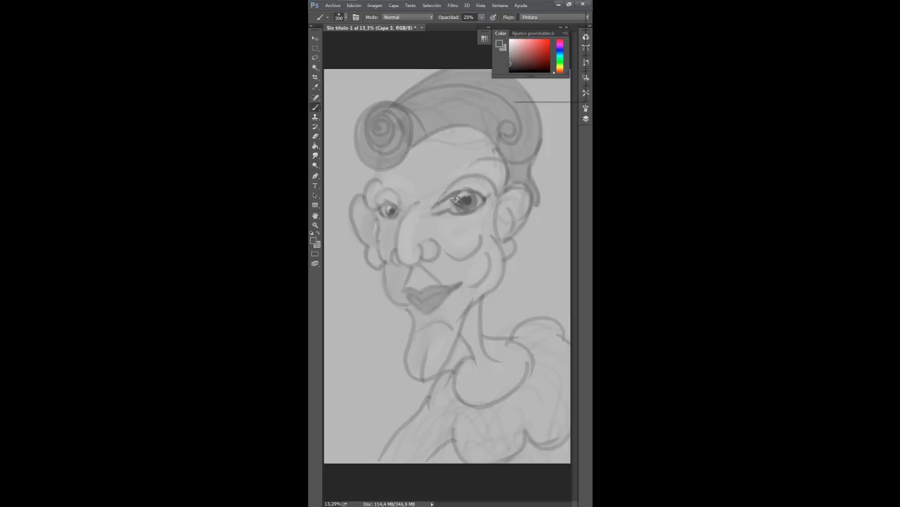
pyautogui.moveTo(485, 195)
pyautogui.mouseDown()
pyautogui.moveTo(438, 204)
pyautogui.moveTo(443, 198)
pyautogui.mouseUp()
pyautogui.moveTo(389, 215); pyautogui.dragTo(385, 202)
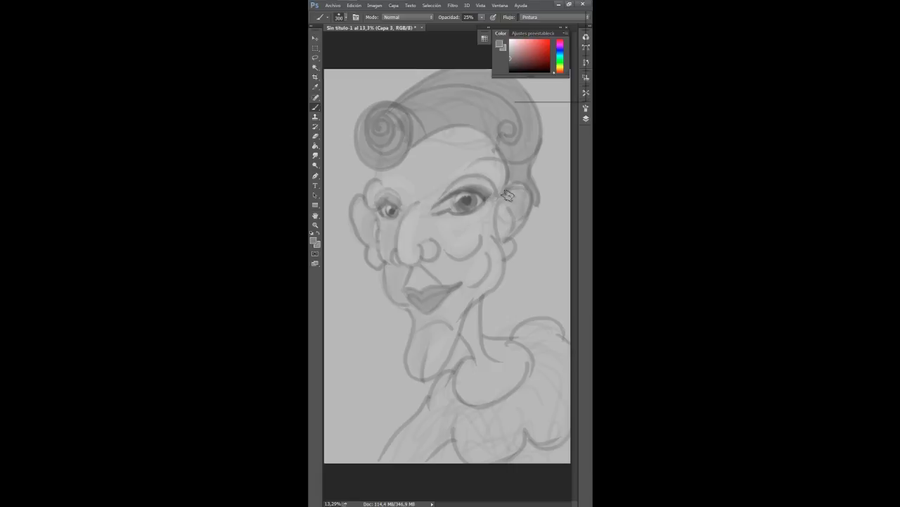
# Shade the ears, chin and far side of the jaw in mid gray, and undo the tone tried over the forehead
pyautogui.moveTo(516, 223)
pyautogui.mouseDown()
pyautogui.moveTo(516, 207)
pyautogui.moveTo(510, 244)
pyautogui.mouseUp()
pyautogui.moveTo(413, 372)
pyautogui.mouseDown()
pyautogui.moveTo(405, 300)
pyautogui.moveTo(389, 274)
pyautogui.mouseUp()
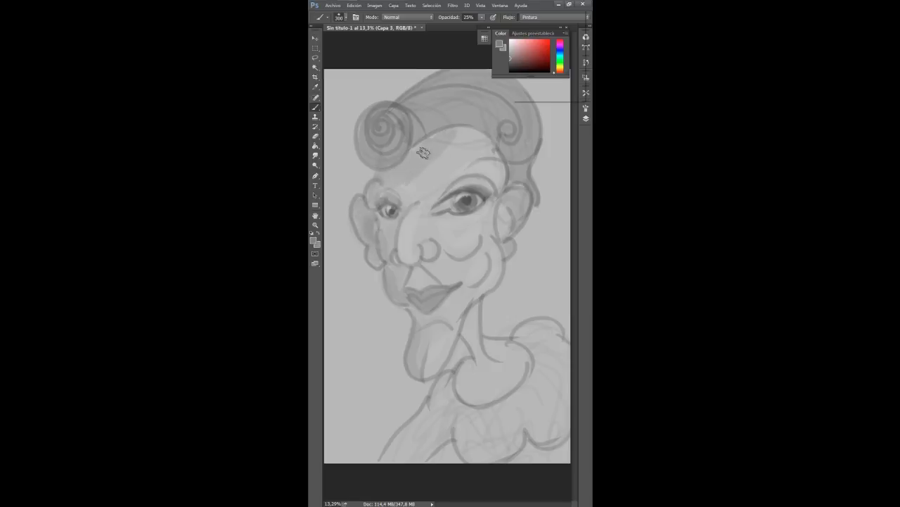
pyautogui.moveTo(441, 131)
pyautogui.mouseDown()
pyautogui.moveTo(442, 169)
pyautogui.moveTo(457, 172)
pyautogui.moveTo(474, 137)
pyautogui.moveTo(487, 136)
pyautogui.moveTo(465, 148)
pyautogui.moveTo(488, 156)
pyautogui.moveTo(489, 177)
pyautogui.moveTo(500, 170)
pyautogui.moveTo(437, 188)
pyautogui.moveTo(436, 174)
pyautogui.moveTo(398, 182)
pyautogui.mouseUp()
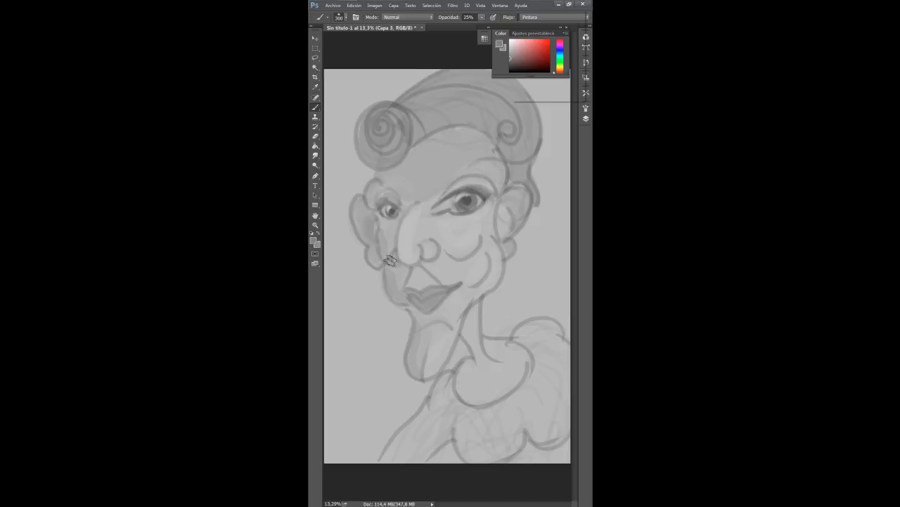
pyautogui.hotkey('ctrl', 'z')
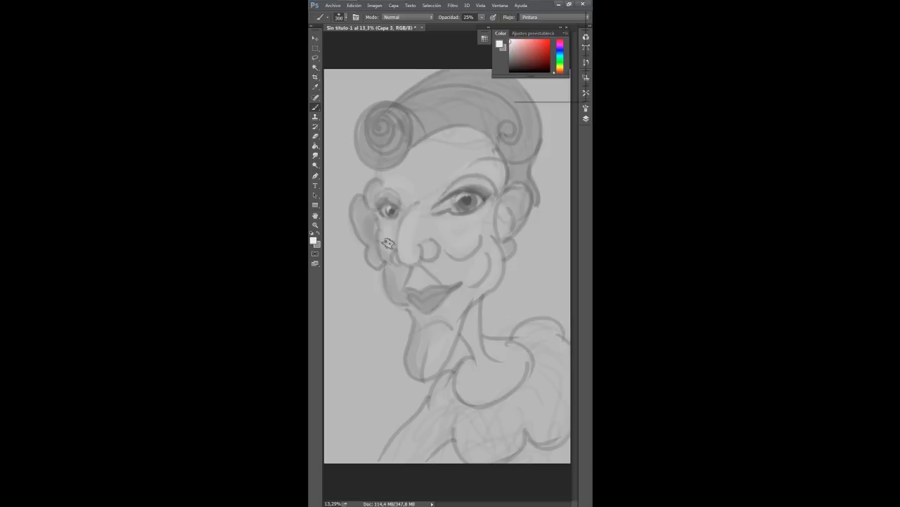
# Paint light gray highlights on the far cheek and nose, and shade around the nose and larger eye
pyautogui.moveTo(389, 244); pyautogui.dragTo(390, 228)
pyautogui.hotkey('ctrl', 'z')
pyautogui.click(510, 46)
pyautogui.click(511, 52)
pyautogui.moveTo(493, 167)
pyautogui.mouseDown()
pyautogui.moveTo(434, 188)
pyautogui.moveTo(492, 172)
pyautogui.moveTo(437, 204)
pyautogui.moveTo(489, 187)
pyautogui.mouseUp()
# Choose a near-white color, set the brush size to 200 px and paint the white of the larger eye
pyautogui.click(511, 43)
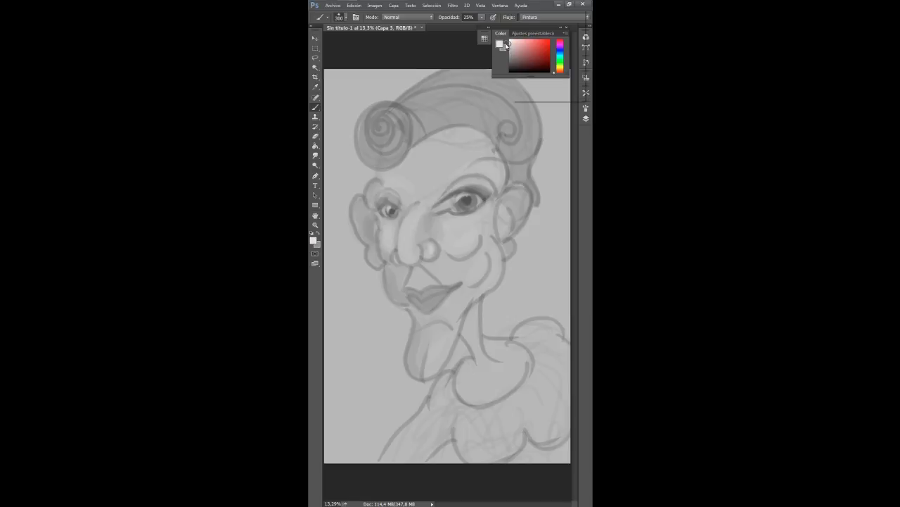
pyautogui.click(340, 16)
pyautogui.write('200')
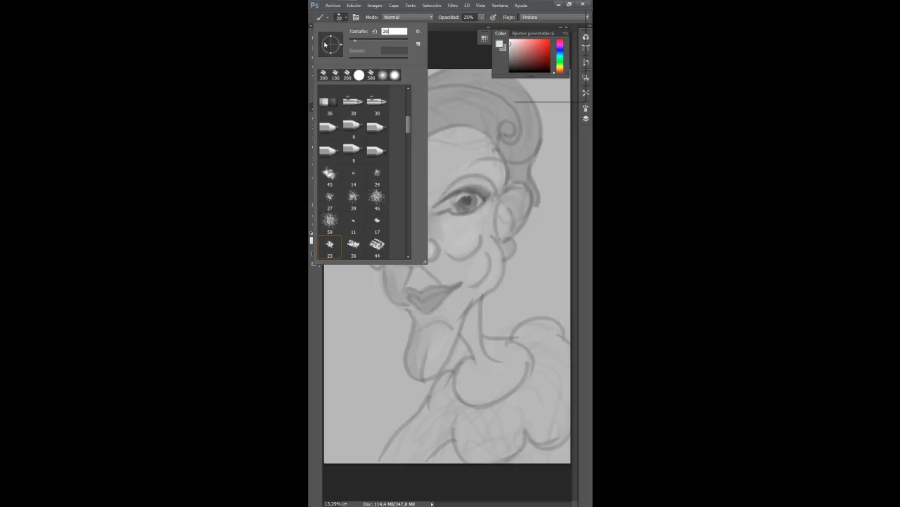
pyautogui.press('Return')
pyautogui.moveTo(439, 207)
pyautogui.mouseDown()
pyautogui.moveTo(455, 208)
pyautogui.moveTo(453, 199)
pyautogui.mouseUp()
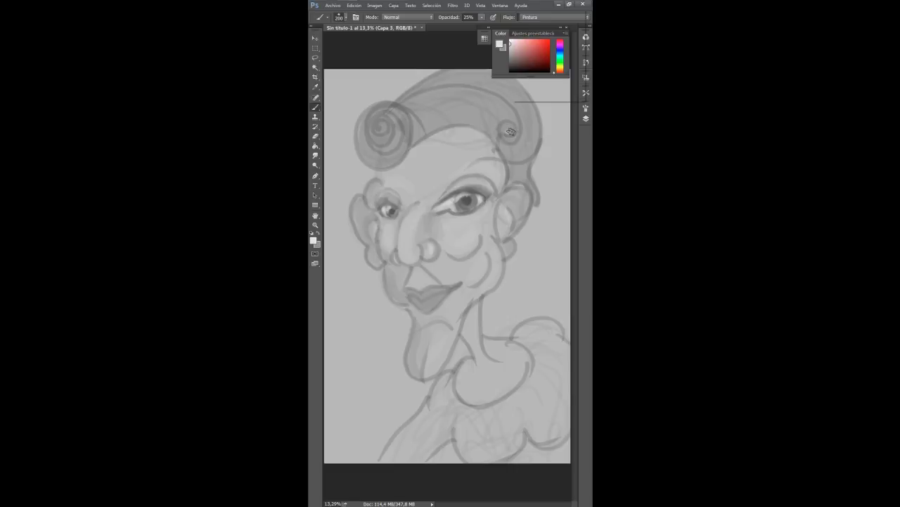
# Paint near-white highlights along the hair wave and curls, and on the chin and near cheek
pyautogui.moveTo(510, 131)
pyautogui.mouseDown()
pyautogui.moveTo(475, 93)
pyautogui.moveTo(449, 91)
pyautogui.mouseUp()
pyautogui.moveTo(382, 129); pyautogui.dragTo(376, 117)
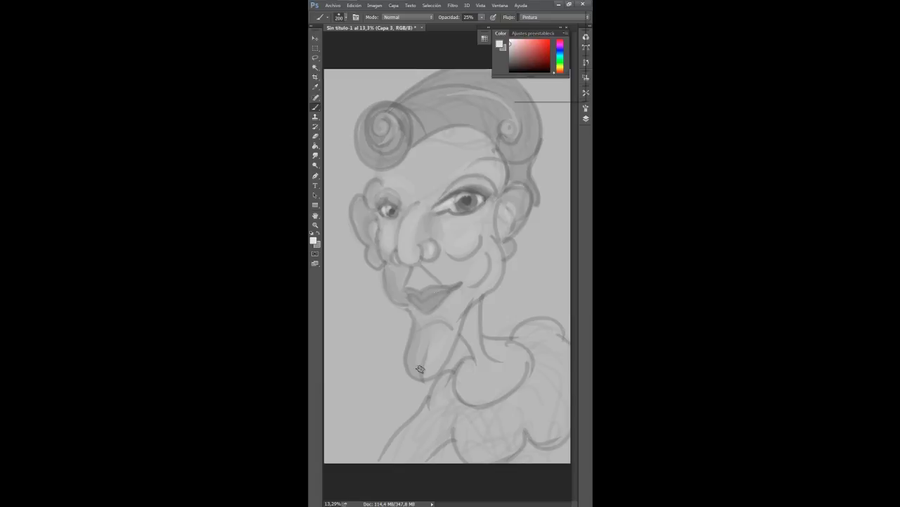
pyautogui.moveTo(421, 373); pyautogui.dragTo(426, 349)
pyautogui.moveTo(488, 256)
pyautogui.mouseDown()
pyautogui.moveTo(486, 277)
pyautogui.moveTo(481, 232)
pyautogui.mouseUp()
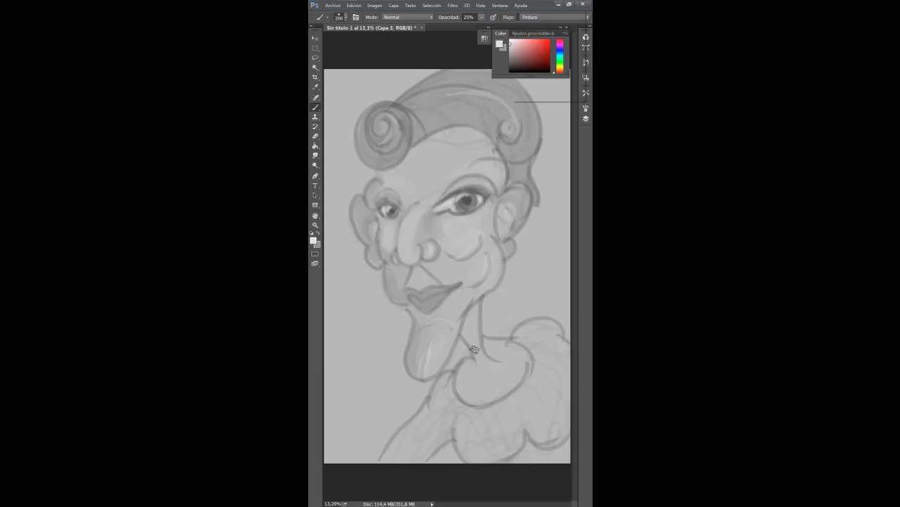
# Shade the neck and round collar area in mid gray, and brighten the lips with light gray
pyautogui.click(512, 49)
pyautogui.moveTo(496, 336)
pyautogui.mouseDown()
pyautogui.moveTo(515, 368)
pyautogui.moveTo(503, 386)
pyautogui.moveTo(519, 371)
pyautogui.moveTo(485, 395)
pyautogui.moveTo(489, 372)
pyautogui.mouseUp()
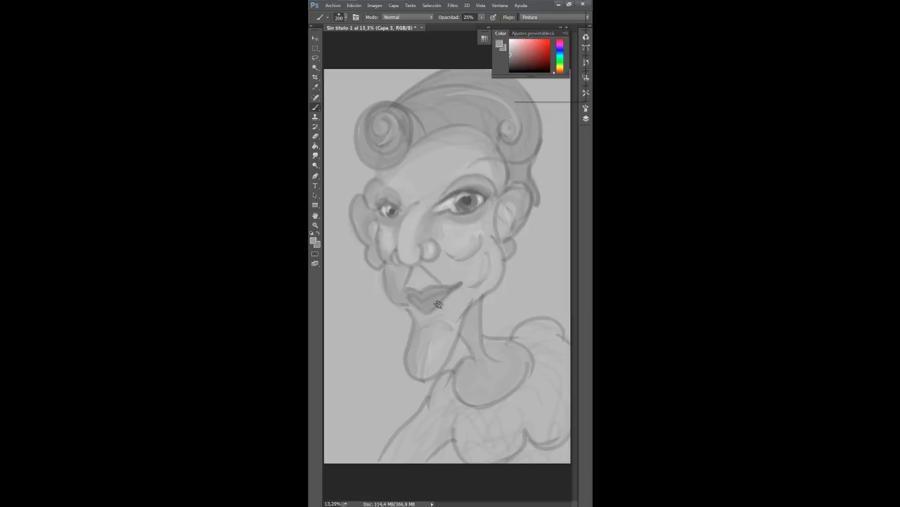
pyautogui.click(511, 47)
pyautogui.moveTo(419, 304); pyautogui.dragTo(437, 293)
pyautogui.moveTo(510, 61); pyautogui.dragTo(498, 64)
pyautogui.moveTo(425, 265)
pyautogui.mouseDown()
pyautogui.moveTo(442, 260)
pyautogui.moveTo(393, 273)
pyautogui.moveTo(398, 287)
pyautogui.moveTo(388, 266)
pyautogui.moveTo(395, 293)
pyautogui.moveTo(443, 267)
pyautogui.moveTo(477, 273)
pyautogui.mouseUp()
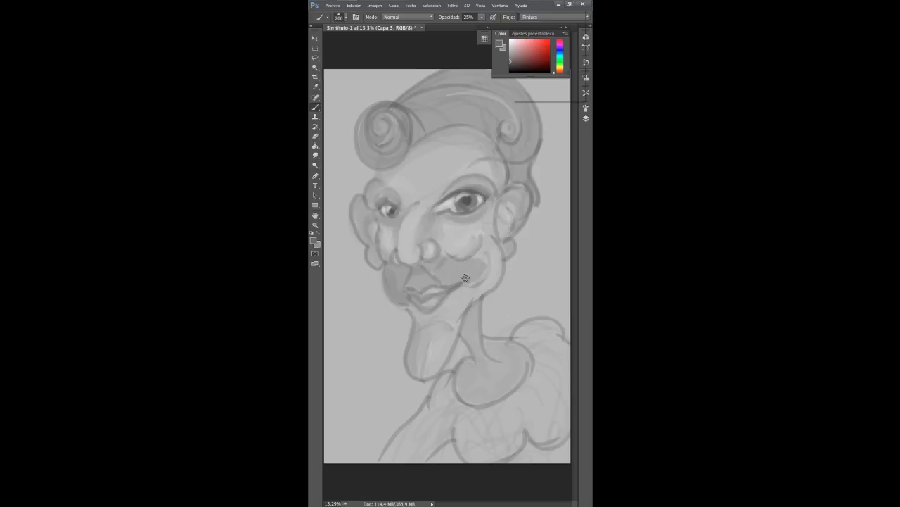
pyautogui.hotkey('ctrl', 'alt', 'z')
pyautogui.hotkey('ctrl', 'alt', 'z')
# Switch to a darker gray and shade the inside of the far ear
pyautogui.click(512, 48)
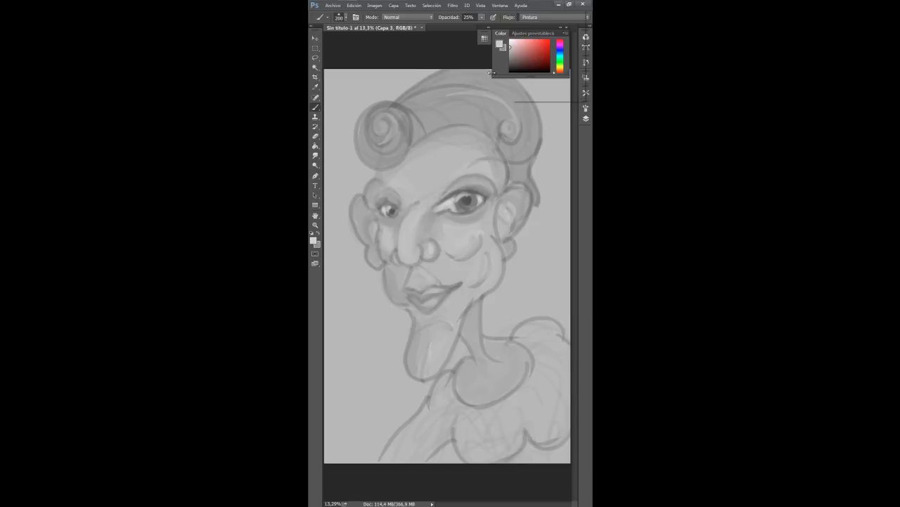
pyautogui.click(510, 64)
pyautogui.moveTo(367, 236)
pyautogui.mouseDown()
pyautogui.moveTo(363, 209)
pyautogui.moveTo(364, 219)
pyautogui.mouseUp()
pyautogui.click(517, 51)
pyautogui.moveTo(369, 216)
pyautogui.mouseDown()
pyautogui.moveTo(363, 206)
pyautogui.moveTo(360, 229)
pyautogui.mouseUp()
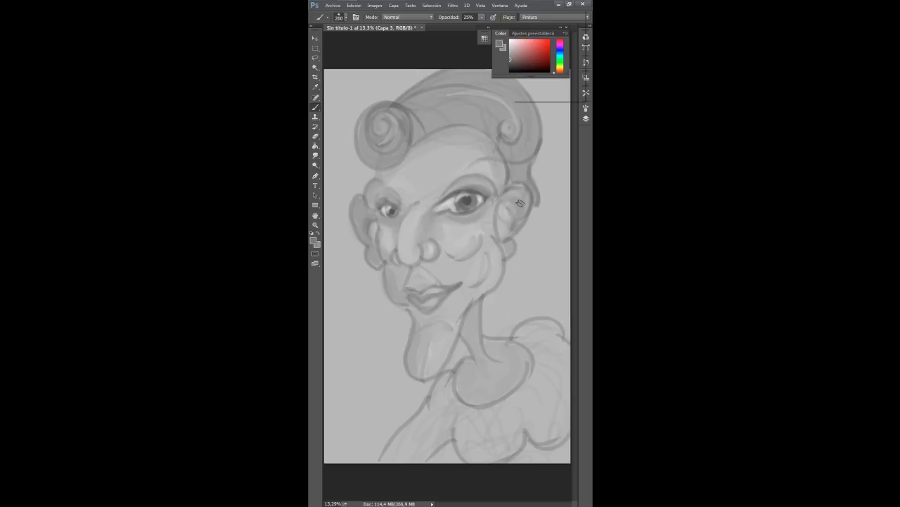
# Set the opacity of the line layer Capa 2 to 80% and reselect Capa 3
pyautogui.click(584, 118)
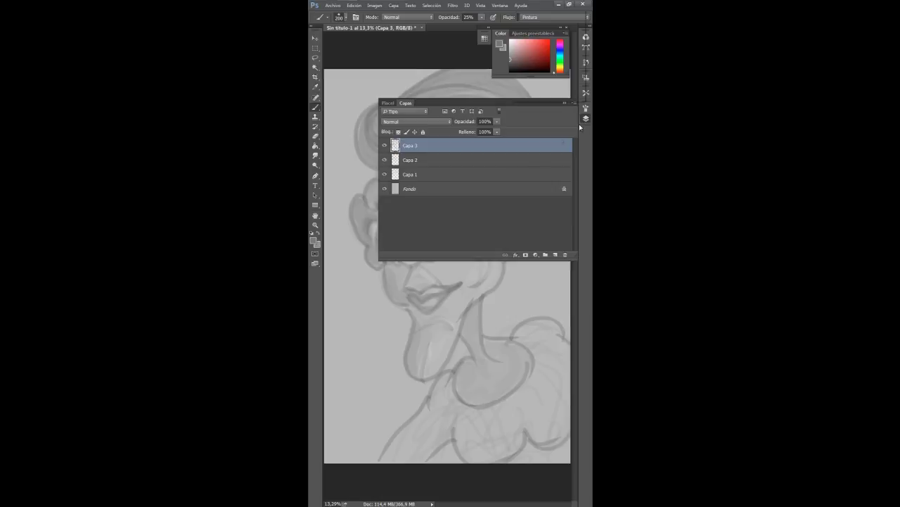
pyautogui.click(419, 161)
pyautogui.click(485, 121)
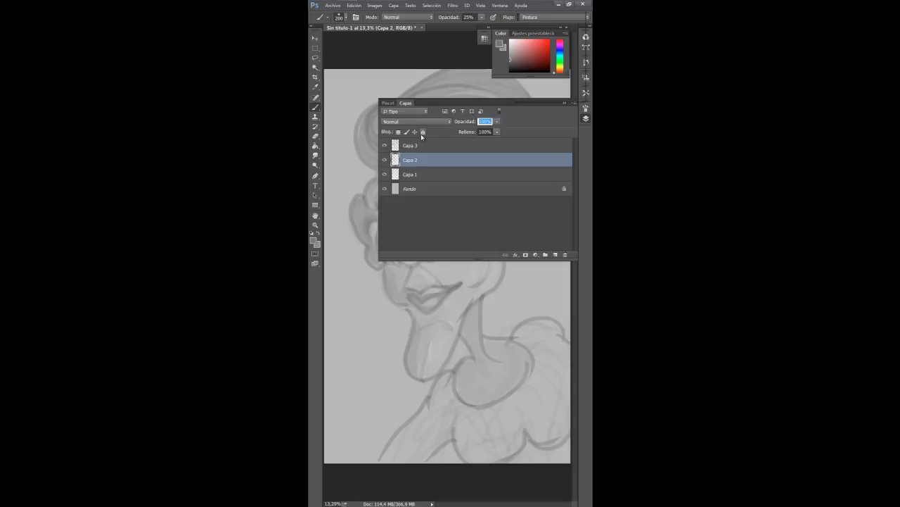
pyautogui.write('50')
pyautogui.press('Return')
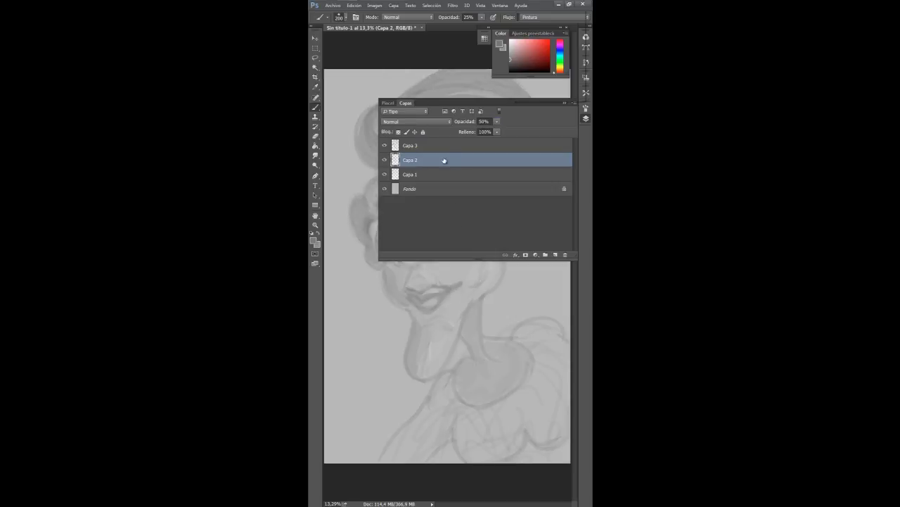
pyautogui.click(484, 121)
pyautogui.write('80')
pyautogui.press('Return')
pyautogui.click(423, 145)
pyautogui.press('F7')
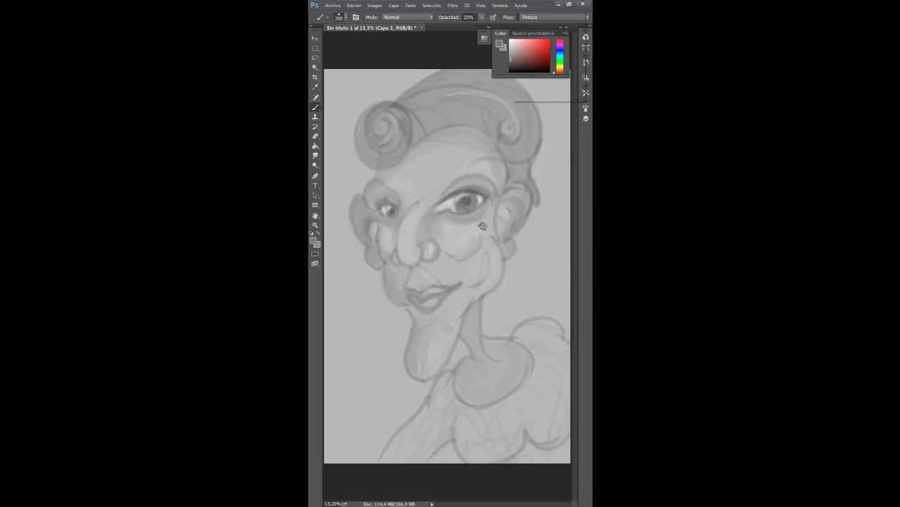
# With a dark gray 100 px brush, draw the lashes and irises of both eyes and outline the lips
pyautogui.click(504, 64)
pyautogui.click(341, 17)
pyautogui.write('1')
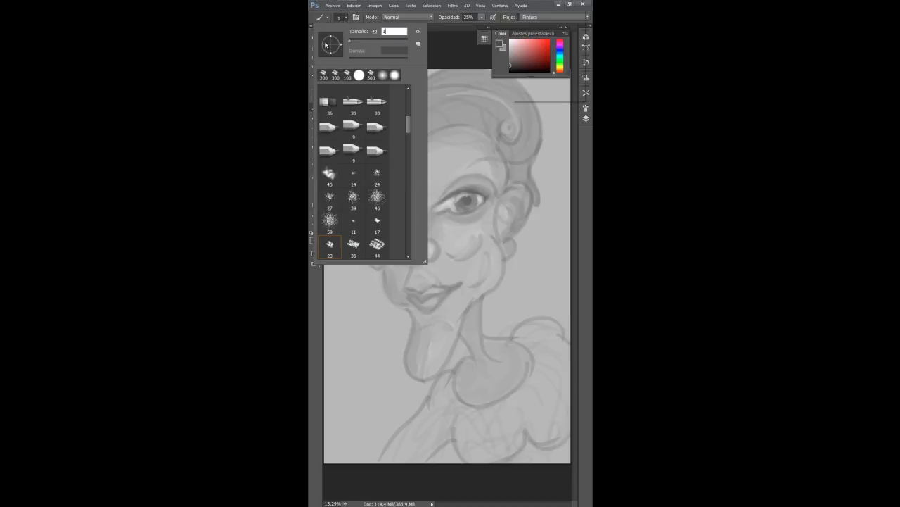
pyautogui.write('00')
pyautogui.press('Return')
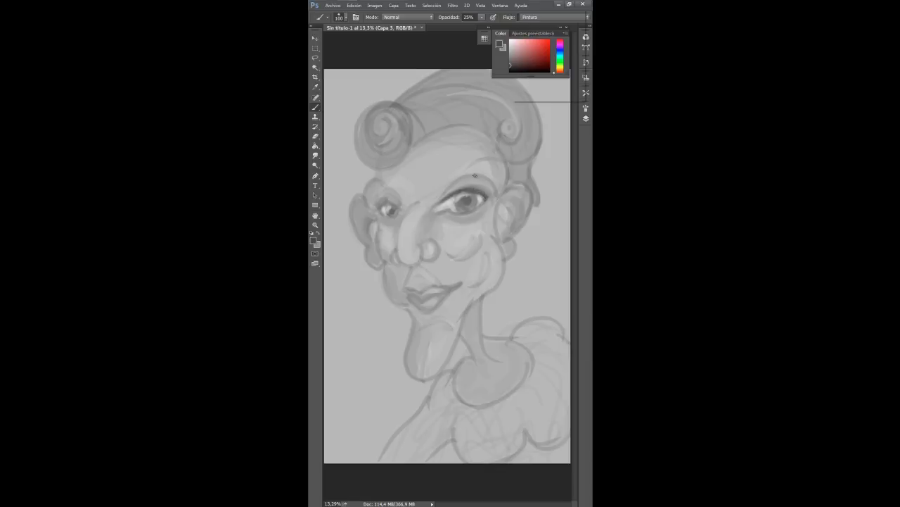
pyautogui.click(586, 118)
pyautogui.click(586, 119)
pyautogui.moveTo(457, 196); pyautogui.dragTo(463, 210)
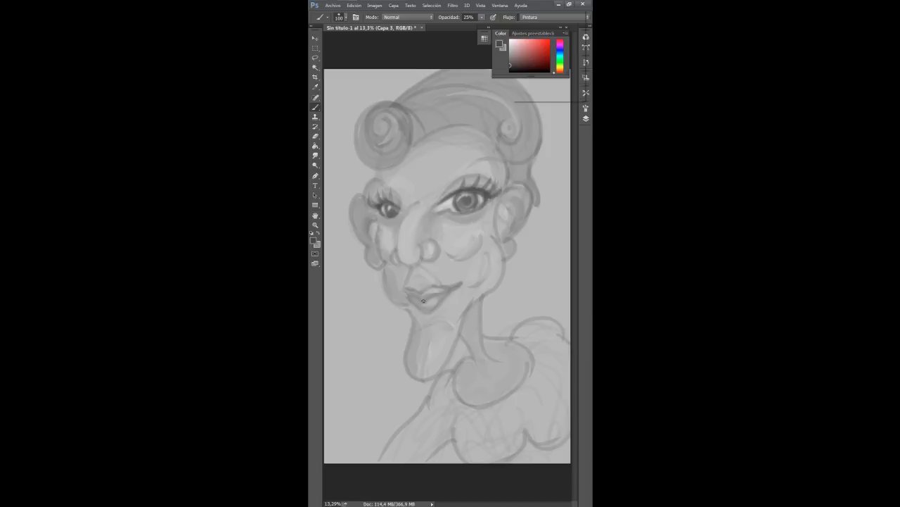
pyautogui.moveTo(430, 297)
pyautogui.mouseDown()
pyautogui.moveTo(460, 283)
pyautogui.moveTo(423, 303)
pyautogui.moveTo(437, 295)
pyautogui.moveTo(405, 293)
pyautogui.moveTo(455, 285)
pyautogui.moveTo(418, 294)
pyautogui.moveTo(438, 302)
pyautogui.moveTo(451, 292)
pyautogui.moveTo(414, 299)
pyautogui.mouseUp()
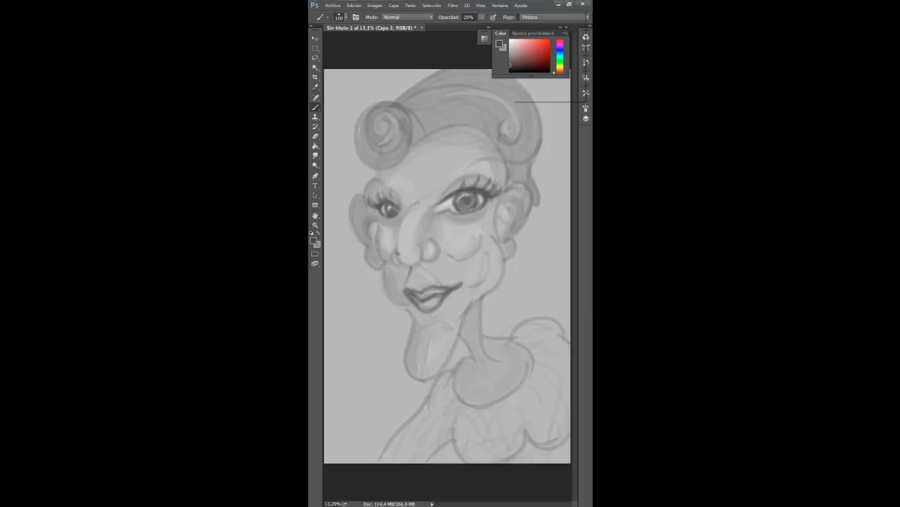
pyautogui.moveTo(397, 251); pyautogui.dragTo(393, 257)
pyautogui.moveTo(406, 209); pyautogui.dragTo(398, 252)
pyautogui.hotkey('ctrl', 'alt', 'z')
pyautogui.hotkey('ctrl', 'alt', 'z')
pyautogui.moveTo(407, 208); pyautogui.dragTo(397, 248)
pyautogui.hotkey('ctrl', 'alt', 'z')
# Trace the front curl's spiral and the hair's outer contour down to the near ear in dark gray
pyautogui.moveTo(385, 119)
pyautogui.mouseDown()
pyautogui.moveTo(368, 142)
pyautogui.moveTo(374, 117)
pyautogui.moveTo(395, 141)
pyautogui.moveTo(367, 114)
pyautogui.moveTo(399, 111)
pyautogui.moveTo(373, 145)
pyautogui.mouseUp()
pyautogui.moveTo(384, 103); pyautogui.dragTo(356, 135)
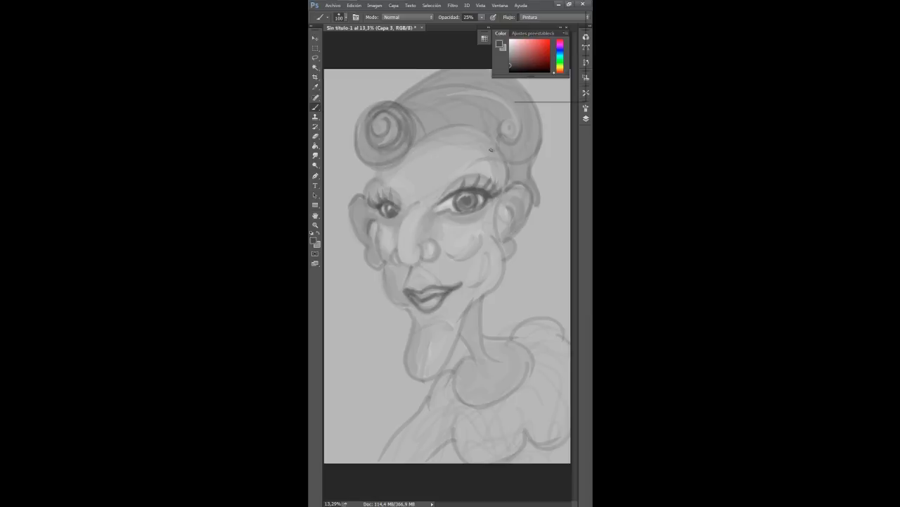
pyautogui.moveTo(503, 131); pyautogui.dragTo(464, 95)
pyautogui.moveTo(504, 151)
pyautogui.mouseDown()
pyautogui.moveTo(513, 85)
pyautogui.moveTo(398, 93)
pyautogui.mouseUp()
pyautogui.moveTo(526, 157)
pyautogui.mouseDown()
pyautogui.moveTo(529, 90)
pyautogui.moveTo(397, 74)
pyautogui.mouseUp()
pyautogui.moveTo(531, 164)
pyautogui.mouseDown()
pyautogui.moveTo(537, 192)
pyautogui.moveTo(520, 229)
pyautogui.moveTo(529, 211)
pyautogui.moveTo(533, 220)
pyautogui.moveTo(505, 259)
pyautogui.moveTo(532, 195)
pyautogui.moveTo(522, 185)
pyautogui.mouseUp()
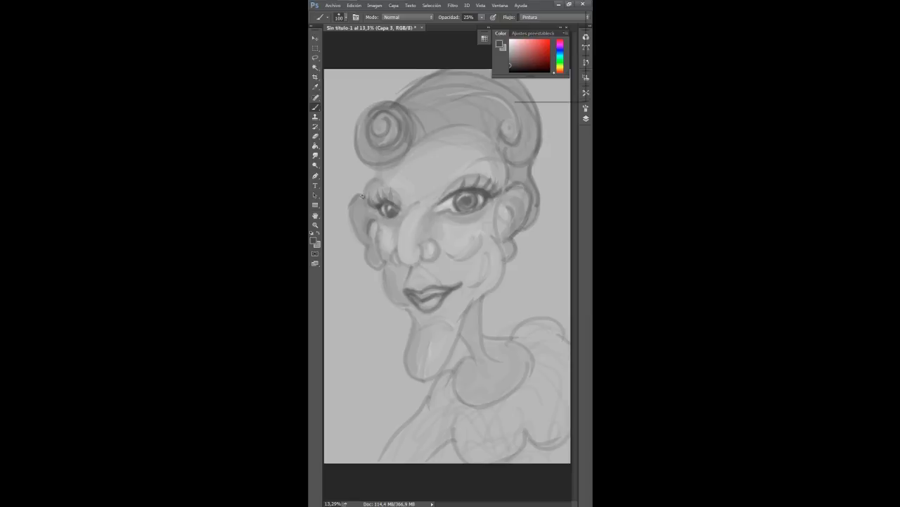
# Outline the far ear, the far corner of the jaw, and the collar and near shoulder edges in dark gray
pyautogui.moveTo(361, 196)
pyautogui.mouseDown()
pyautogui.moveTo(370, 268)
pyautogui.moveTo(369, 247)
pyautogui.moveTo(383, 266)
pyautogui.mouseUp()
pyautogui.moveTo(405, 304); pyautogui.dragTo(411, 316)
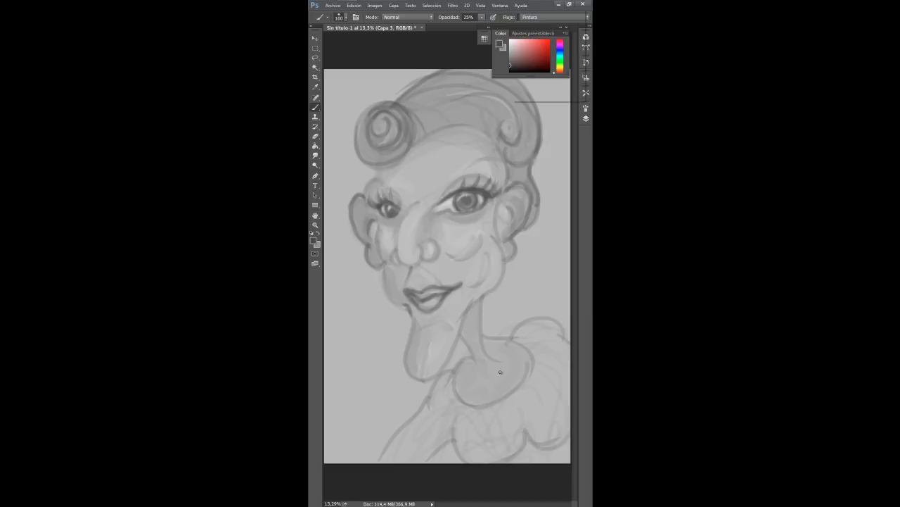
pyautogui.moveTo(468, 356); pyautogui.dragTo(456, 400)
pyautogui.moveTo(484, 342)
pyautogui.mouseDown()
pyautogui.moveTo(527, 327)
pyautogui.moveTo(562, 330)
pyautogui.moveTo(504, 336)
pyautogui.mouseUp()
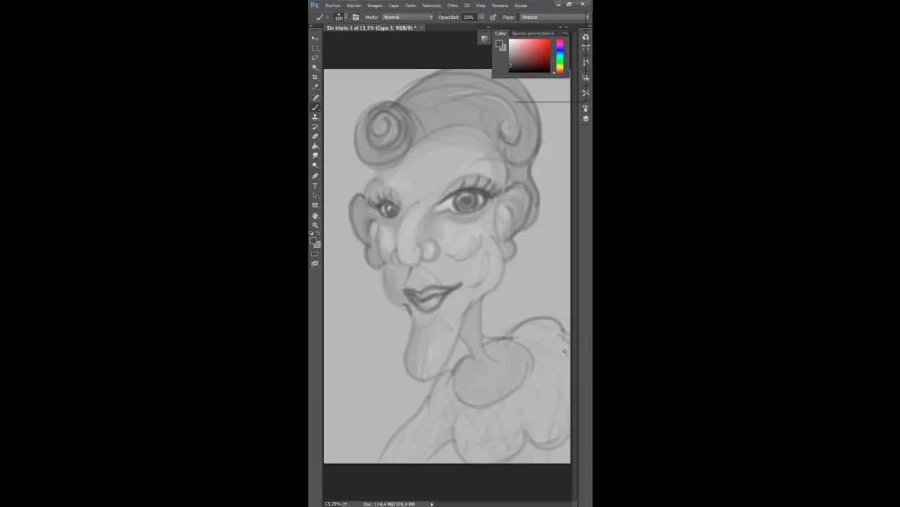
pyautogui.moveTo(453, 373)
pyautogui.mouseDown()
pyautogui.moveTo(429, 411)
pyautogui.moveTo(415, 410)
pyautogui.moveTo(371, 461)
pyautogui.mouseUp()
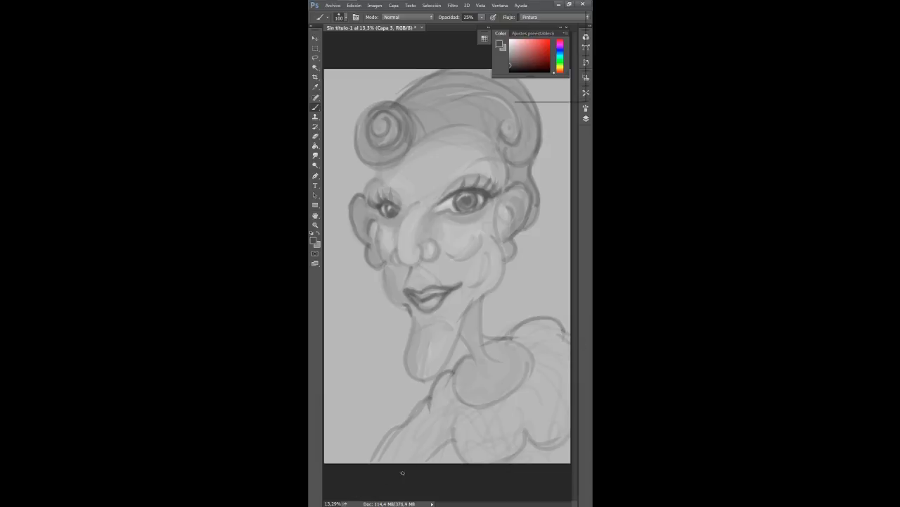
pyautogui.moveTo(452, 440); pyautogui.dragTo(422, 461)
pyautogui.hotkey('ctrl', 'alt', 'z')
pyautogui.hotkey('ctrl', 'alt', 'z')
# Trace the far sleeve's outer edge, the scalloped lower ruffle and its inner folds in dark gray
pyautogui.moveTo(431, 395)
pyautogui.mouseDown()
pyautogui.moveTo(390, 439)
pyautogui.moveTo(373, 478)
pyautogui.mouseUp()
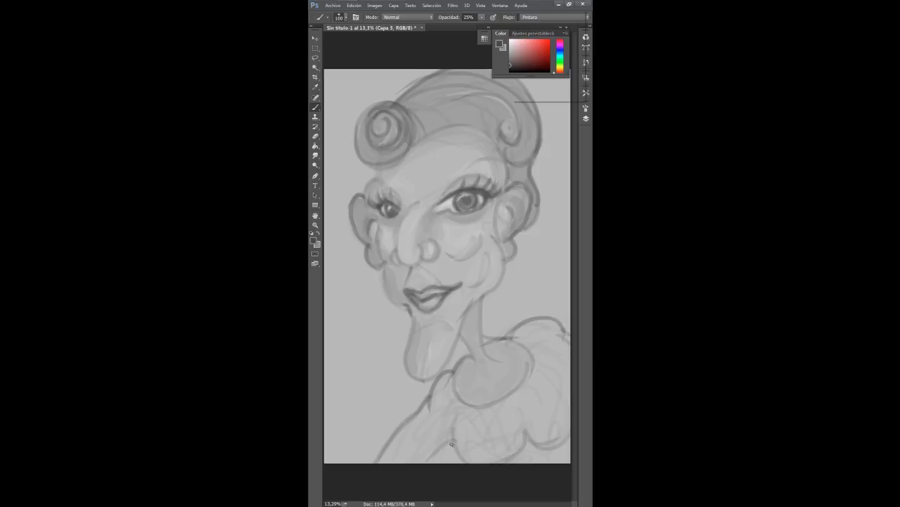
pyautogui.moveTo(460, 430)
pyautogui.mouseDown()
pyautogui.moveTo(506, 458)
pyautogui.moveTo(538, 437)
pyautogui.moveTo(511, 462)
pyautogui.moveTo(541, 442)
pyautogui.moveTo(567, 438)
pyautogui.mouseUp()
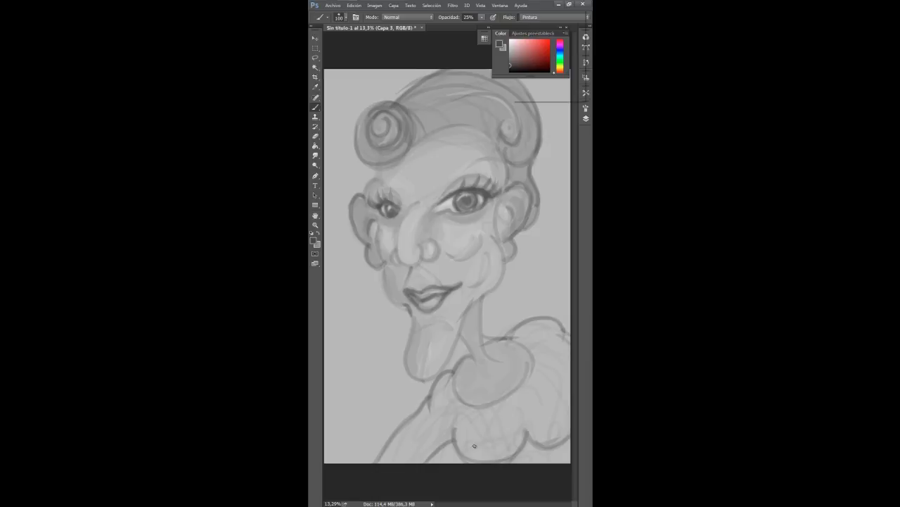
pyautogui.moveTo(472, 442); pyautogui.dragTo(515, 432)
pyautogui.moveTo(562, 392)
pyautogui.mouseDown()
pyautogui.moveTo(544, 425)
pyautogui.moveTo(558, 461)
pyautogui.mouseUp()
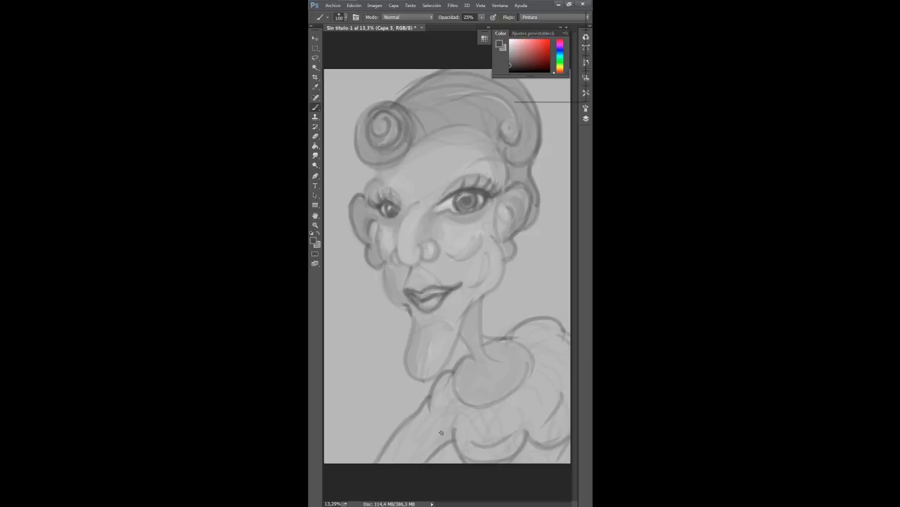
pyautogui.moveTo(454, 425); pyautogui.dragTo(454, 437)
# Strengthen the near eye's inner corner, the far side of the nose and the eyelid creases above both eyes
pyautogui.moveTo(443, 202); pyautogui.dragTo(431, 212)
pyautogui.moveTo(401, 212); pyautogui.dragTo(396, 250)
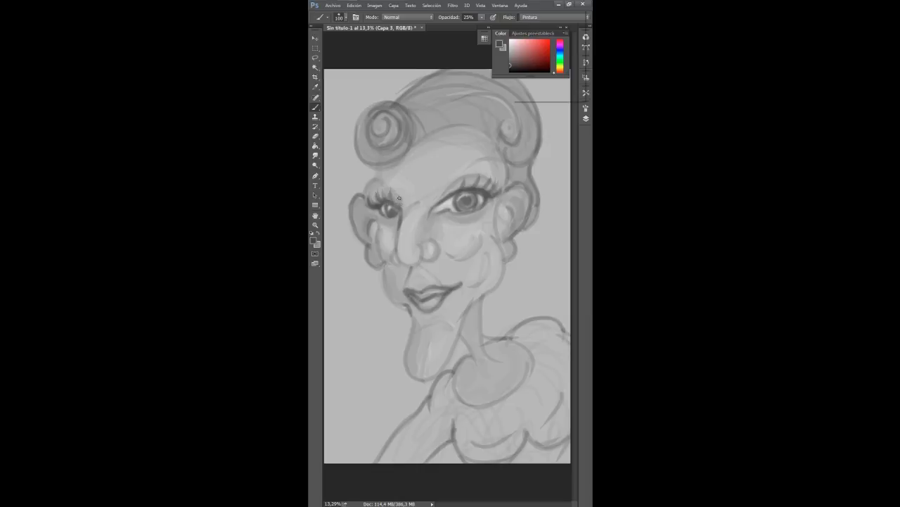
pyautogui.moveTo(401, 212); pyautogui.dragTo(397, 193)
pyautogui.moveTo(458, 194)
pyautogui.mouseDown()
pyautogui.moveTo(448, 199)
pyautogui.moveTo(458, 176)
pyautogui.mouseUp()
pyautogui.moveTo(376, 182)
pyautogui.mouseDown()
pyautogui.moveTo(395, 186)
pyautogui.moveTo(363, 193)
pyautogui.moveTo(377, 179)
pyautogui.mouseUp()
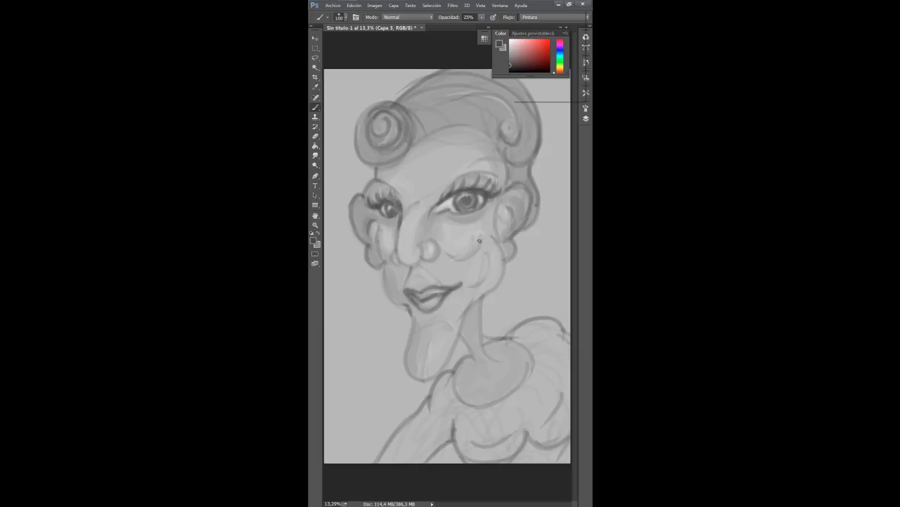
# Draw the near temple contour, the brow lines above both eyes and the forehead wrinkles in dark gray
pyautogui.moveTo(507, 166); pyautogui.dragTo(509, 184)
pyautogui.moveTo(504, 152); pyautogui.dragTo(466, 159)
pyautogui.moveTo(376, 180); pyautogui.dragTo(411, 180)
pyautogui.moveTo(459, 158); pyautogui.dragTo(415, 168)
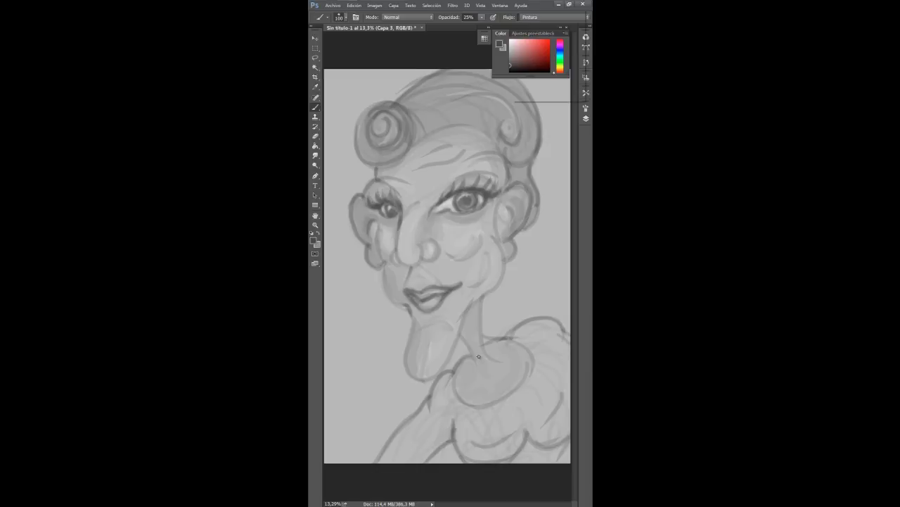
# Outline both sides of the jaw and the long chin, and draw the chin crease and cheek folds in dark gray
pyautogui.moveTo(384, 262); pyautogui.dragTo(407, 310)
pyautogui.moveTo(497, 242)
pyautogui.mouseDown()
pyautogui.moveTo(503, 266)
pyautogui.moveTo(470, 304)
pyautogui.moveTo(430, 379)
pyautogui.mouseUp()
pyautogui.moveTo(423, 377)
pyautogui.mouseDown()
pyautogui.moveTo(438, 329)
pyautogui.moveTo(454, 302)
pyautogui.moveTo(451, 327)
pyautogui.moveTo(420, 335)
pyautogui.mouseUp()
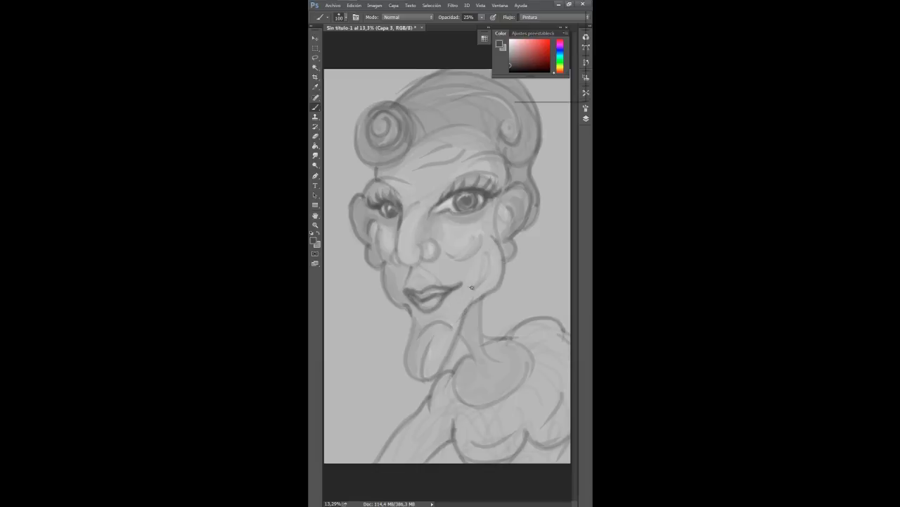
pyautogui.moveTo(485, 255)
pyautogui.mouseDown()
pyautogui.moveTo(479, 286)
pyautogui.moveTo(464, 261)
pyautogui.moveTo(478, 246)
pyautogui.moveTo(465, 261)
pyautogui.moveTo(428, 251)
pyautogui.moveTo(405, 284)
pyautogui.moveTo(433, 277)
pyautogui.mouseUp()
pyautogui.moveTo(387, 261); pyautogui.dragTo(375, 202)
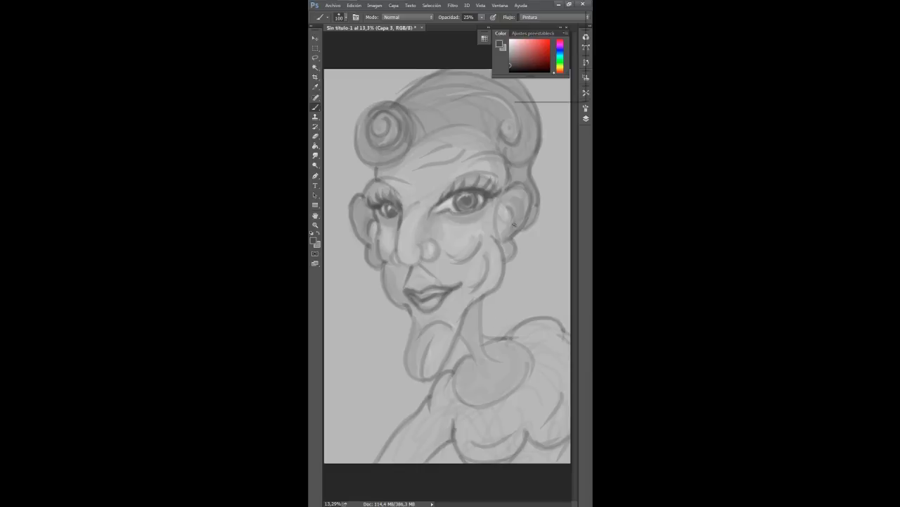
# Set up a soft round brush at 500 px with near-white as the painting color
pyautogui.click(585, 119)
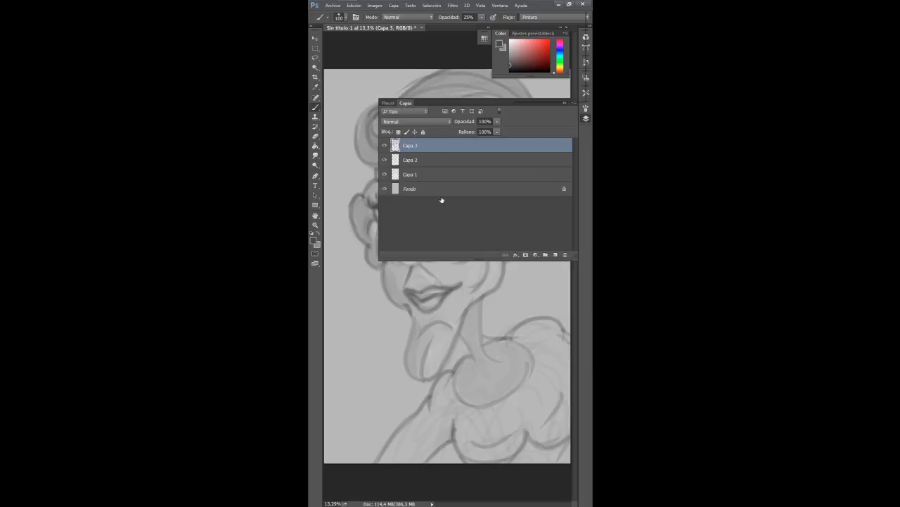
pyautogui.click(345, 18)
pyautogui.moveTo(409, 115); pyautogui.dragTo(406, 86)
pyautogui.doubleClick(376, 100)
pyautogui.click(510, 44)
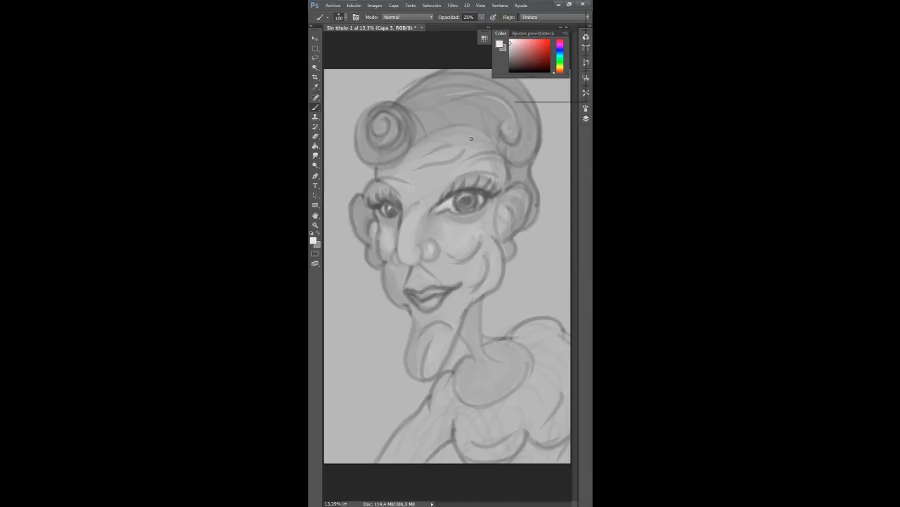
pyautogui.click(340, 17)
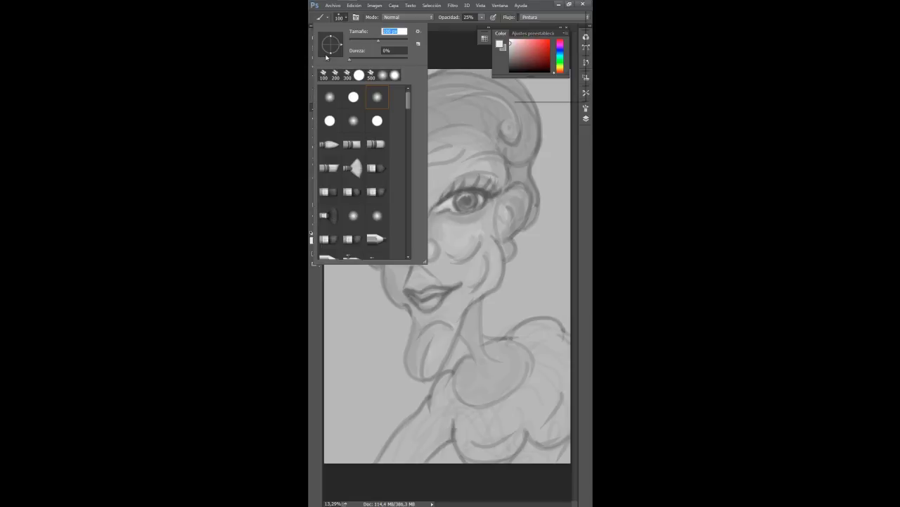
pyautogui.write('500')
pyautogui.press('Return')
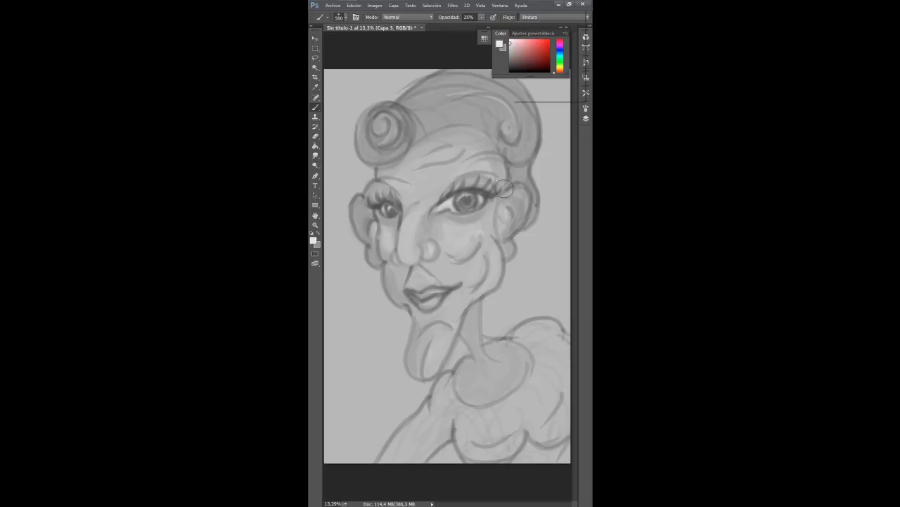
# Softly lighten the forehead, near brow area, nose and cheeks with the near-white brush
pyautogui.moveTo(474, 149)
pyautogui.mouseDown()
pyautogui.moveTo(446, 172)
pyautogui.moveTo(486, 164)
pyautogui.moveTo(486, 155)
pyautogui.moveTo(401, 185)
pyautogui.moveTo(477, 178)
pyautogui.moveTo(491, 170)
pyautogui.moveTo(399, 170)
pyautogui.moveTo(436, 187)
pyautogui.moveTo(484, 168)
pyautogui.moveTo(396, 206)
pyautogui.moveTo(461, 182)
pyautogui.moveTo(475, 166)
pyautogui.moveTo(399, 220)
pyautogui.moveTo(386, 179)
pyautogui.moveTo(424, 212)
pyautogui.moveTo(405, 271)
pyautogui.moveTo(416, 247)
pyautogui.moveTo(410, 238)
pyautogui.moveTo(436, 227)
pyautogui.moveTo(462, 242)
pyautogui.moveTo(477, 238)
pyautogui.moveTo(449, 251)
pyautogui.moveTo(389, 246)
pyautogui.moveTo(398, 219)
pyautogui.moveTo(389, 239)
pyautogui.moveTo(375, 222)
pyautogui.moveTo(470, 231)
pyautogui.moveTo(467, 200)
pyautogui.moveTo(463, 211)
pyautogui.moveTo(406, 227)
pyautogui.moveTo(390, 206)
pyautogui.moveTo(398, 229)
pyautogui.moveTo(460, 219)
pyautogui.mouseUp()
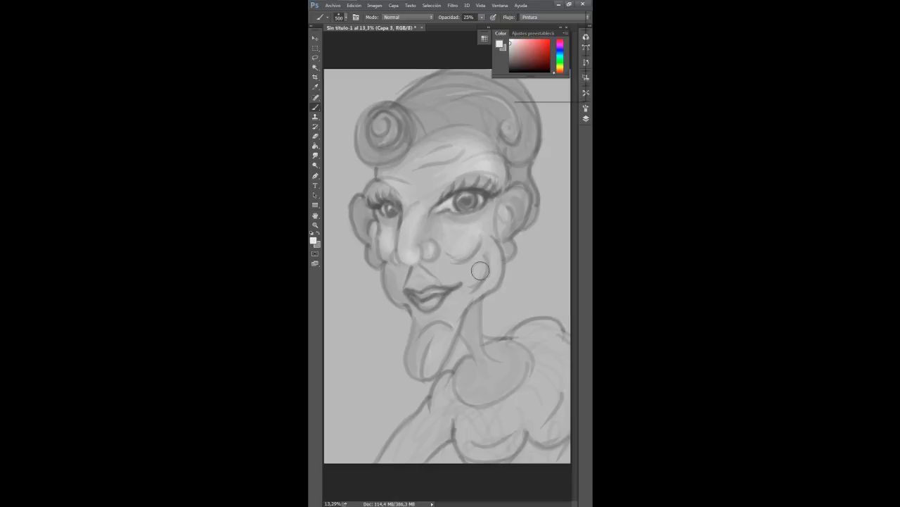
pyautogui.moveTo(467, 273); pyautogui.dragTo(462, 273)
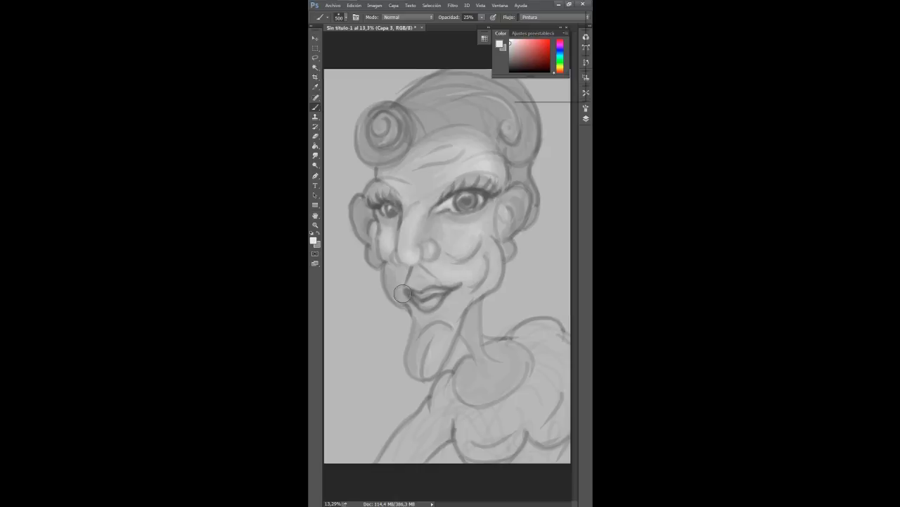
pyautogui.moveTo(407, 281)
pyautogui.mouseDown()
pyautogui.moveTo(402, 299)
pyautogui.moveTo(451, 327)
pyautogui.moveTo(455, 308)
pyautogui.mouseUp()
pyautogui.hotkey('ctrl', 'z')
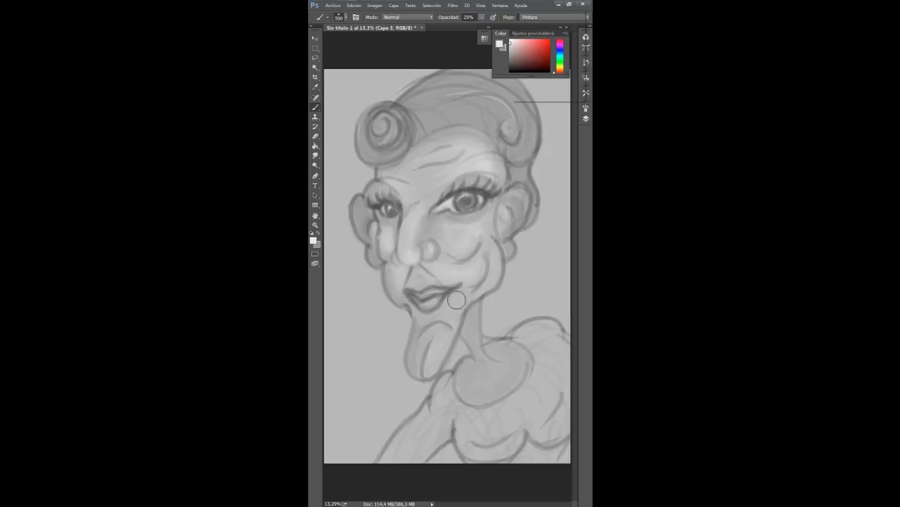
# Add near-white highlights to the near jaw, the chin, the hair's top waves and the front curl
pyautogui.moveTo(492, 272); pyautogui.dragTo(488, 252)
pyautogui.moveTo(450, 321)
pyautogui.mouseDown()
pyautogui.moveTo(434, 371)
pyautogui.moveTo(459, 305)
pyautogui.mouseUp()
pyautogui.moveTo(419, 335); pyautogui.dragTo(459, 306)
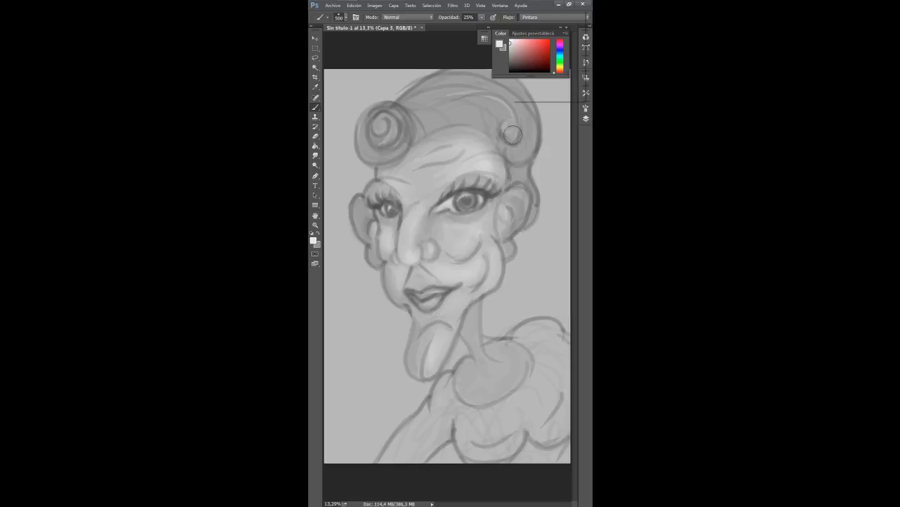
pyautogui.moveTo(497, 96)
pyautogui.mouseDown()
pyautogui.moveTo(509, 135)
pyautogui.moveTo(455, 83)
pyautogui.moveTo(493, 124)
pyautogui.moveTo(385, 131)
pyautogui.moveTo(375, 116)
pyautogui.moveTo(367, 139)
pyautogui.mouseUp()
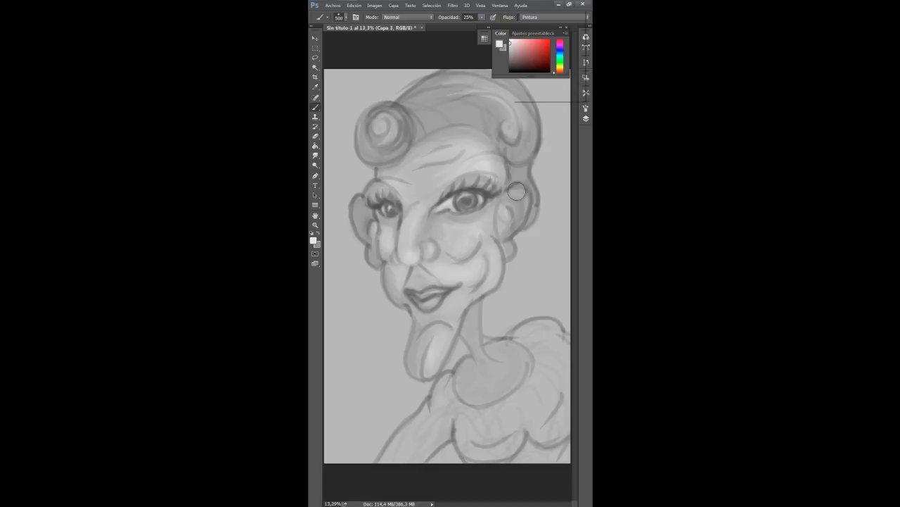
pyautogui.press('x')
pyautogui.moveTo(526, 179)
pyautogui.mouseDown()
pyautogui.moveTo(533, 219)
pyautogui.moveTo(532, 194)
pyautogui.moveTo(517, 158)
pyautogui.moveTo(498, 147)
pyautogui.moveTo(496, 119)
pyautogui.moveTo(419, 127)
pyautogui.mouseUp()
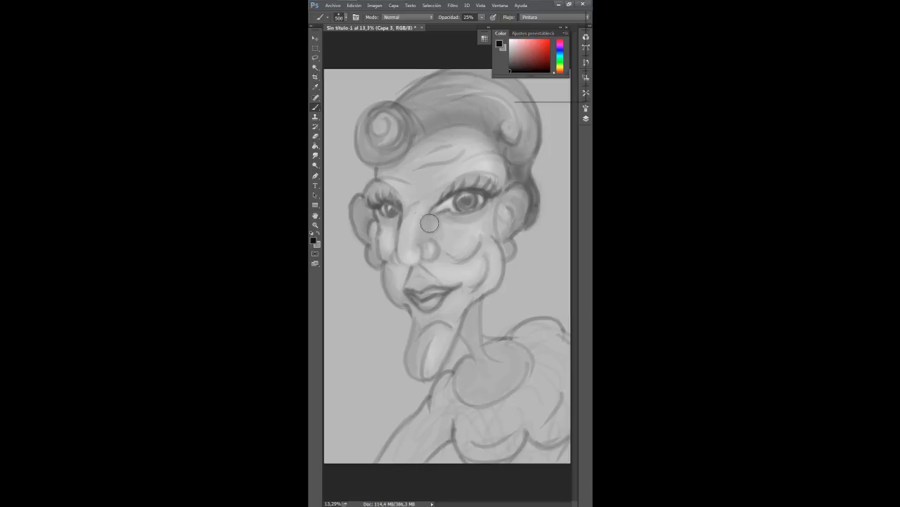
pyautogui.hotkey('ctrl', 'alt', 'z')
pyautogui.hotkey('ctrl', 'alt', 'z')
pyautogui.hotkey('ctrl', 'alt', 'z')
pyautogui.hotkey('ctrl', 'alt', 'z')
pyautogui.hotkey('ctrl', 'alt', 'z')
pyautogui.hotkey('ctrl', 'alt', 'z')
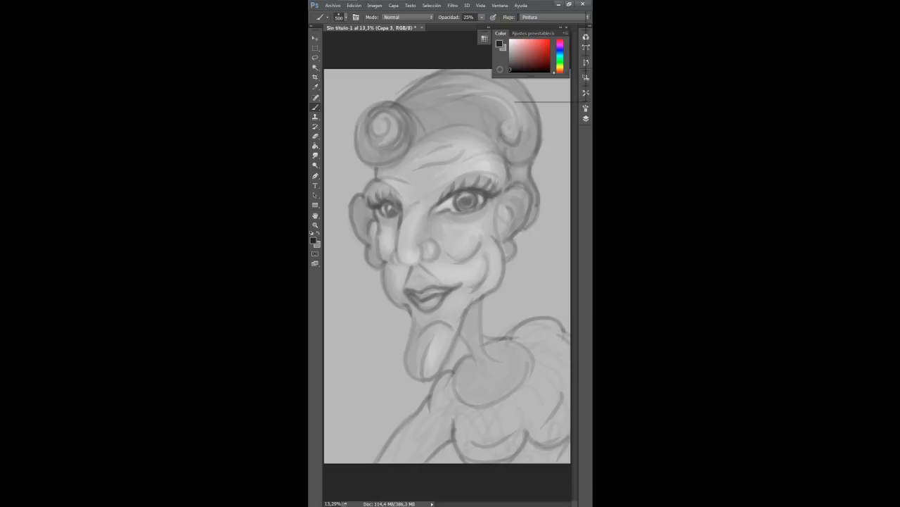
# With a near-black 400 px brush, softly shade the hair above the forehead, the front curl and the hair around the near ear
pyautogui.click(386, 30)
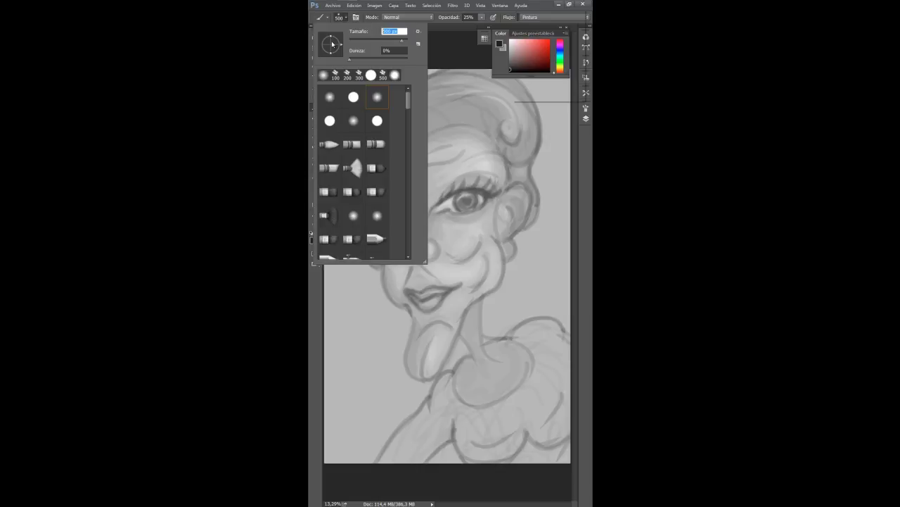
pyautogui.write('400')
pyautogui.press('Return')
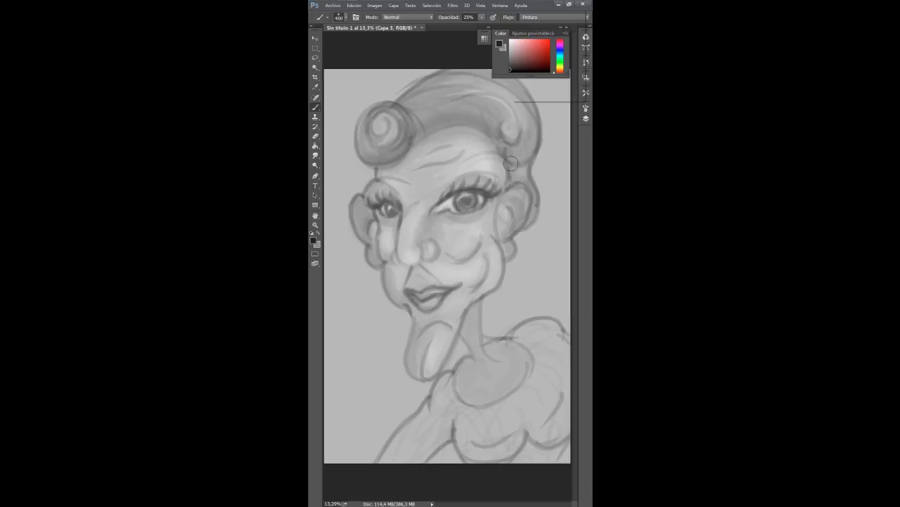
pyautogui.moveTo(529, 164)
pyautogui.mouseDown()
pyautogui.moveTo(521, 174)
pyautogui.moveTo(530, 219)
pyautogui.mouseUp()
# Darken the neck and collar opening, and shade the near shoulder and the undersides of the lower ruffles
pyautogui.moveTo(474, 310)
pyautogui.mouseDown()
pyautogui.moveTo(480, 366)
pyautogui.moveTo(474, 318)
pyautogui.moveTo(479, 369)
pyautogui.moveTo(469, 391)
pyautogui.moveTo(460, 386)
pyautogui.moveTo(468, 373)
pyautogui.moveTo(492, 370)
pyautogui.moveTo(503, 370)
pyautogui.moveTo(504, 385)
pyautogui.moveTo(489, 346)
pyautogui.moveTo(509, 383)
pyautogui.moveTo(517, 378)
pyautogui.moveTo(465, 397)
pyautogui.moveTo(470, 361)
pyautogui.moveTo(445, 392)
pyautogui.moveTo(451, 377)
pyautogui.moveTo(437, 446)
pyautogui.mouseUp()
pyautogui.moveTo(558, 336)
pyautogui.mouseDown()
pyautogui.moveTo(543, 321)
pyautogui.moveTo(516, 330)
pyautogui.mouseUp()
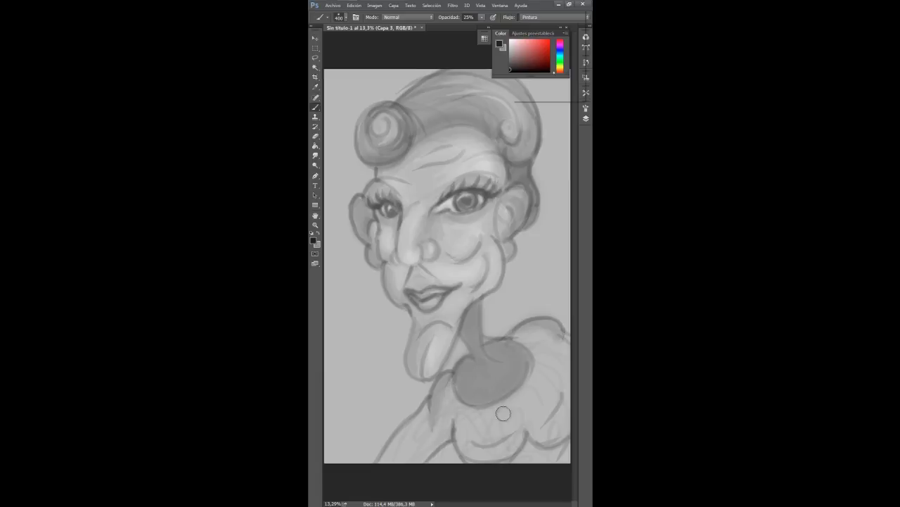
pyautogui.moveTo(566, 419)
pyautogui.mouseDown()
pyautogui.moveTo(507, 441)
pyautogui.moveTo(518, 445)
pyautogui.moveTo(446, 444)
pyautogui.moveTo(448, 427)
pyautogui.moveTo(423, 466)
pyautogui.moveTo(454, 432)
pyautogui.moveTo(517, 472)
pyautogui.moveTo(547, 462)
pyautogui.moveTo(562, 444)
pyautogui.moveTo(536, 460)
pyautogui.mouseUp()
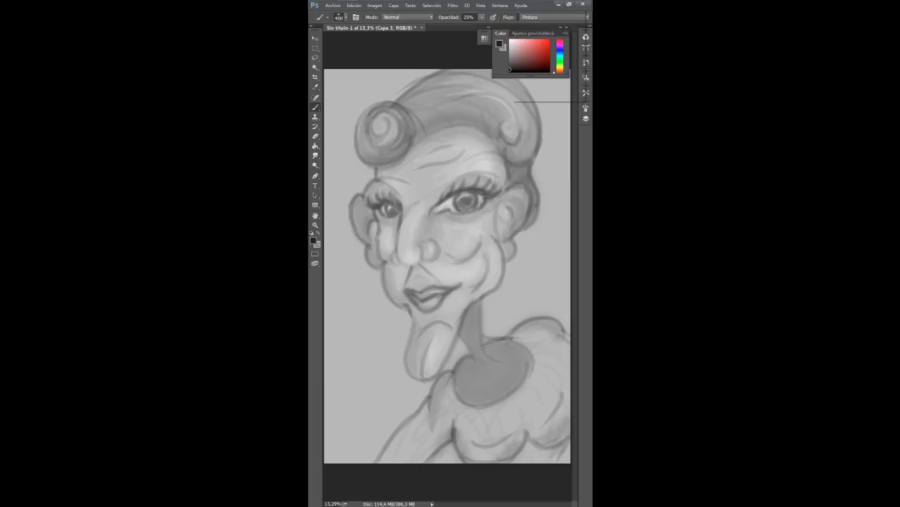
# Shade around both eyes, along the nose's far side, and down the far cheek to the edge of the chin
pyautogui.moveTo(488, 202); pyautogui.dragTo(440, 219)
pyautogui.moveTo(383, 253)
pyautogui.mouseDown()
pyautogui.moveTo(395, 216)
pyautogui.moveTo(378, 206)
pyautogui.moveTo(393, 221)
pyautogui.moveTo(391, 265)
pyautogui.moveTo(395, 231)
pyautogui.moveTo(396, 289)
pyautogui.mouseUp()
pyautogui.moveTo(399, 231)
pyautogui.mouseDown()
pyautogui.moveTo(395, 307)
pyautogui.moveTo(399, 247)
pyautogui.mouseUp()
pyautogui.moveTo(407, 308); pyautogui.dragTo(414, 318)
pyautogui.hotkey('ctrl', 'alt', 'z')
pyautogui.hotkey('ctrl', 'alt', 'z')
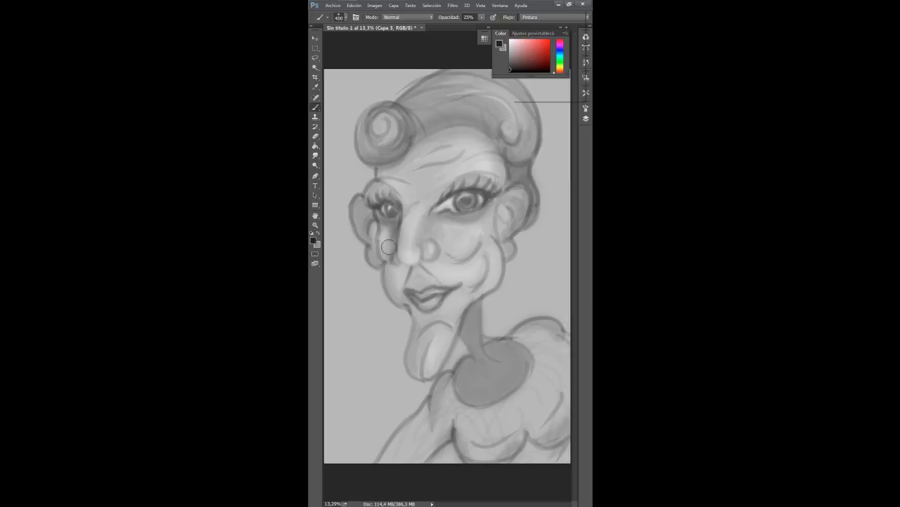
pyautogui.moveTo(387, 266)
pyautogui.mouseDown()
pyautogui.moveTo(427, 294)
pyautogui.moveTo(407, 316)
pyautogui.moveTo(409, 302)
pyautogui.moveTo(430, 371)
pyautogui.mouseUp()
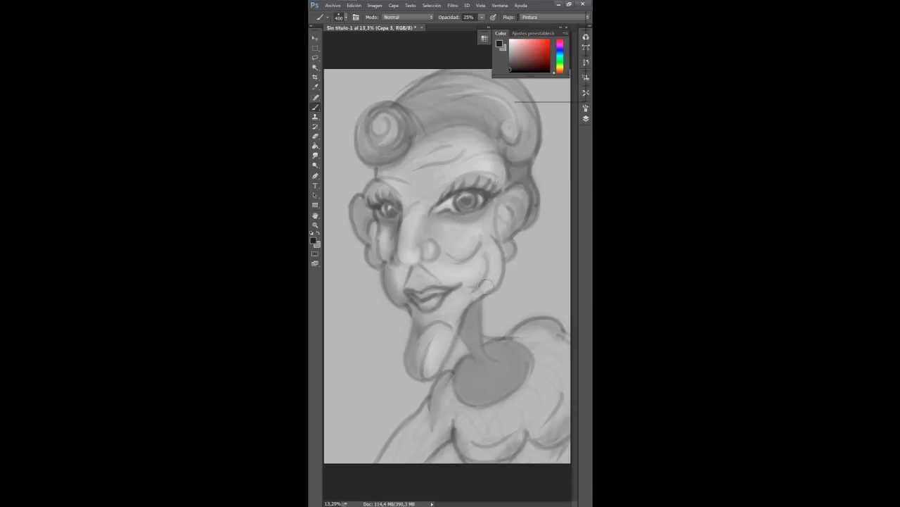
# Switch to light gray and brighten the near cheek, the area beside the mouth and the chin
pyautogui.click(516, 49)
pyautogui.moveTo(445, 224)
pyautogui.mouseDown()
pyautogui.moveTo(488, 232)
pyautogui.moveTo(493, 270)
pyautogui.mouseUp()
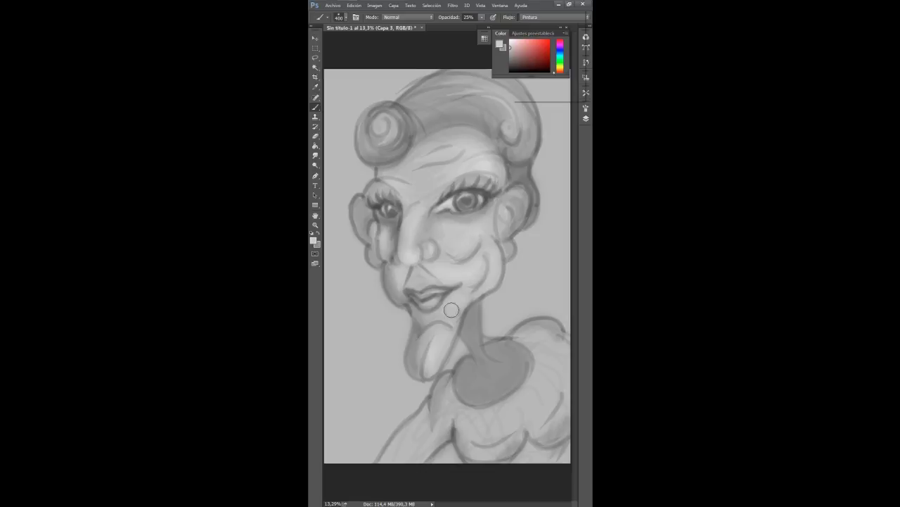
pyautogui.moveTo(438, 342)
pyautogui.mouseDown()
pyautogui.moveTo(441, 324)
pyautogui.moveTo(422, 358)
pyautogui.moveTo(443, 332)
pyautogui.mouseUp()
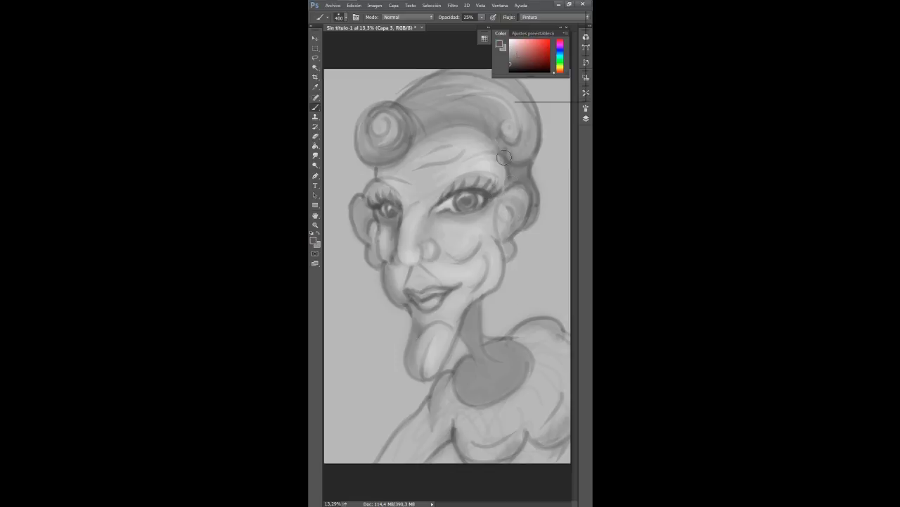
# Shade the inner hollows of the near and far ears with dark gray
pyautogui.moveTo(517, 210)
pyautogui.mouseDown()
pyautogui.moveTo(511, 201)
pyautogui.moveTo(508, 233)
pyautogui.mouseUp()
pyautogui.moveTo(514, 199); pyautogui.dragTo(506, 208)
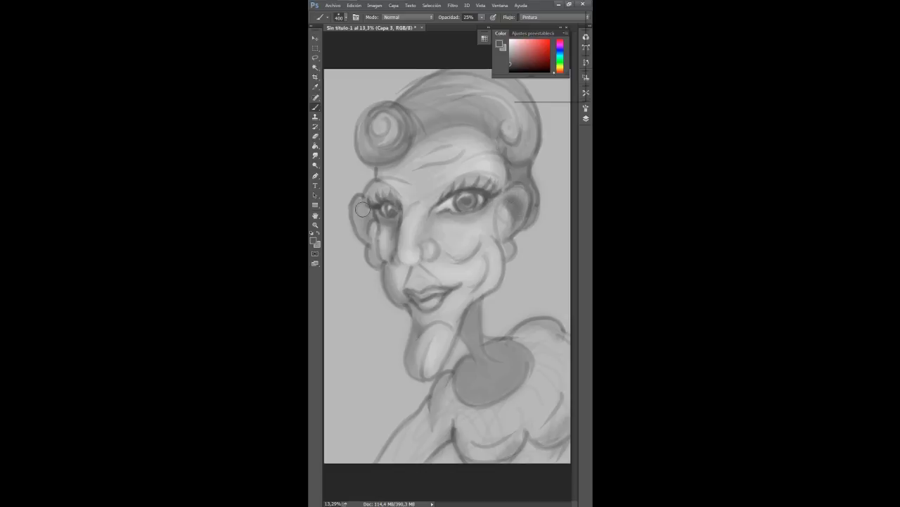
pyautogui.moveTo(362, 209)
pyautogui.mouseDown()
pyautogui.moveTo(365, 239)
pyautogui.moveTo(363, 200)
pyautogui.moveTo(375, 258)
pyautogui.moveTo(370, 233)
pyautogui.mouseUp()
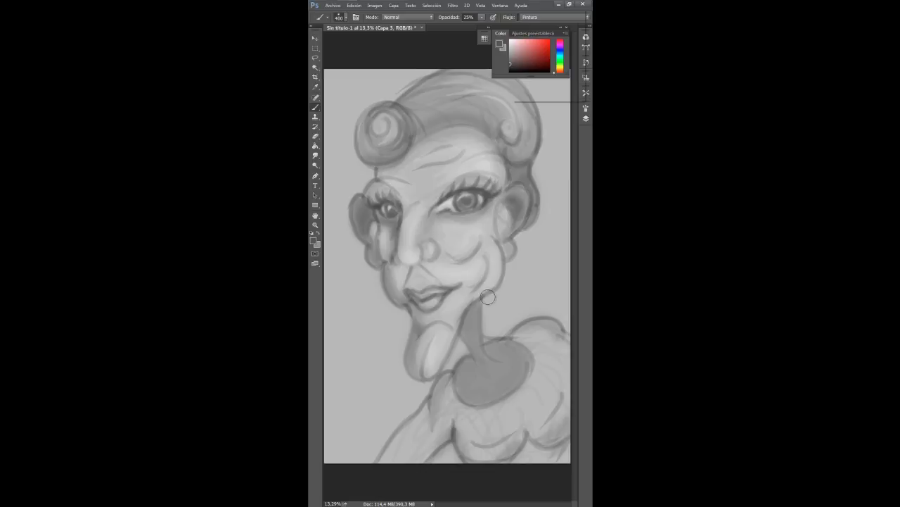
# Set the brush to 200 px with a medium gray and try a shading stroke under the nose tip
pyautogui.click(518, 54)
pyautogui.click(345, 18)
pyautogui.moveTo(401, 31); pyautogui.dragTo(328, 46)
pyautogui.write('200')
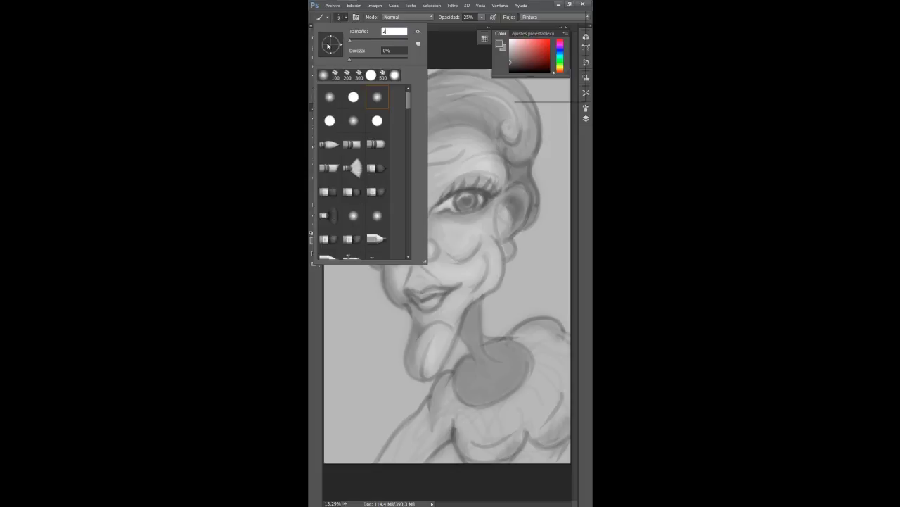
pyautogui.press('Return')
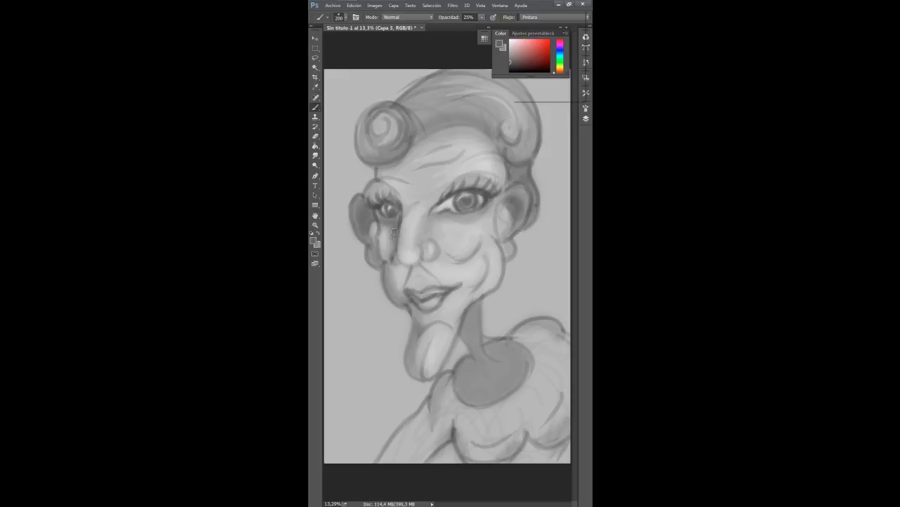
pyautogui.moveTo(412, 263)
pyautogui.mouseDown()
pyautogui.moveTo(396, 246)
pyautogui.moveTo(397, 258)
pyautogui.moveTo(426, 248)
pyautogui.moveTo(423, 257)
pyautogui.moveTo(396, 239)
pyautogui.moveTo(417, 252)
pyautogui.moveTo(395, 273)
pyautogui.moveTo(426, 263)
pyautogui.moveTo(451, 274)
pyautogui.moveTo(424, 266)
pyautogui.moveTo(418, 266)
pyautogui.mouseUp()
pyautogui.hotkey('ctrl', 'z')
# Dot a mole on the near cheek beside the nose and darken both pupils with dark gray
pyautogui.click(447, 230)
pyautogui.click(516, 53)
pyautogui.click(510, 44)
pyautogui.click(510, 65)
pyautogui.click(514, 61)
pyautogui.click(511, 51)
pyautogui.click(508, 70)
# Switch to light gray and add soft highlights to the irises of both eyes
pyautogui.click(511, 46)
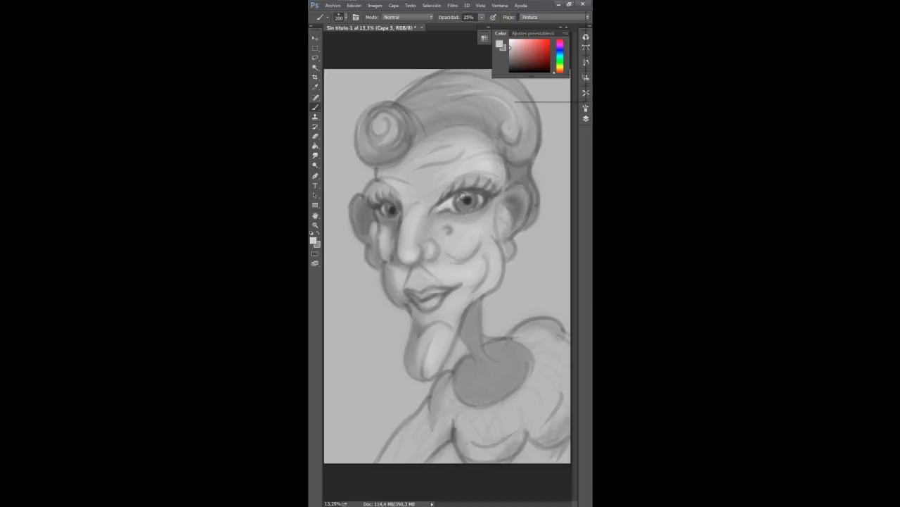
pyautogui.moveTo(458, 202); pyautogui.dragTo(475, 197)
pyautogui.moveTo(389, 205); pyautogui.dragTo(387, 210)
# Darken the upper and lower lips with dark gray and reduce the brush size to 75 px
pyautogui.click(510, 64)
pyautogui.moveTo(419, 297)
pyautogui.mouseDown()
pyautogui.moveTo(446, 290)
pyautogui.moveTo(420, 307)
pyautogui.moveTo(441, 292)
pyautogui.moveTo(415, 299)
pyautogui.moveTo(443, 291)
pyautogui.moveTo(412, 293)
pyautogui.moveTo(433, 303)
pyautogui.moveTo(418, 303)
pyautogui.moveTo(440, 299)
pyautogui.moveTo(422, 304)
pyautogui.moveTo(441, 296)
pyautogui.moveTo(438, 307)
pyautogui.moveTo(447, 298)
pyautogui.moveTo(421, 311)
pyautogui.moveTo(433, 314)
pyautogui.moveTo(449, 292)
pyautogui.moveTo(414, 309)
pyautogui.mouseUp()
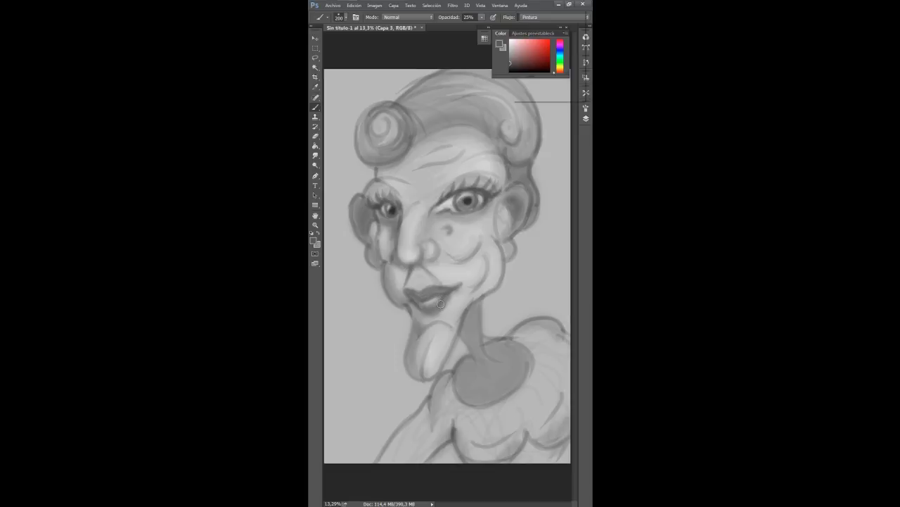
pyautogui.click(345, 17)
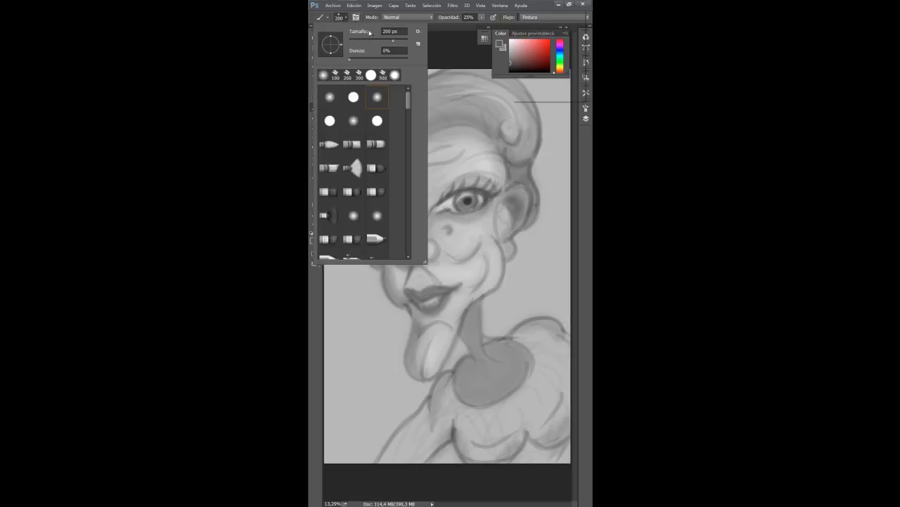
pyautogui.write('75')
pyautogui.press('Return')
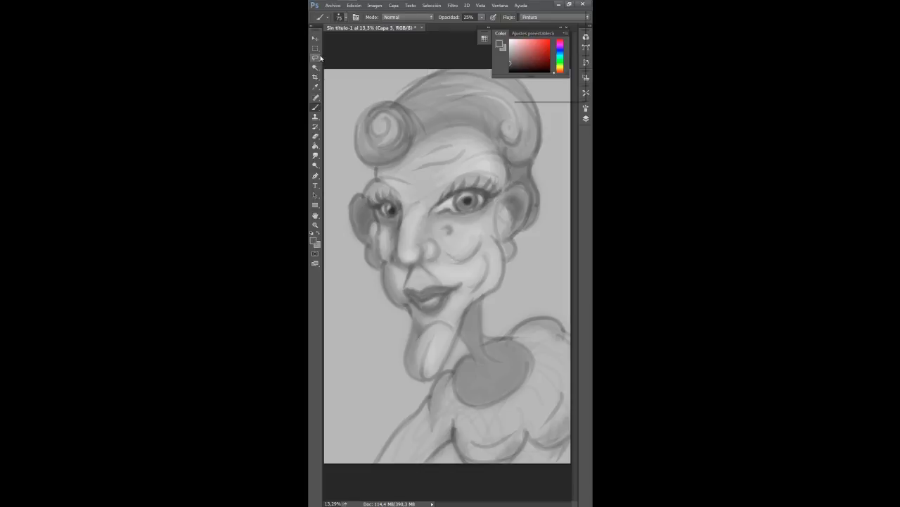
# With a black 100 px brush at 50% opacity, line both upper eyelids and draw the near eyebrow's arch
pyautogui.click(482, 18)
pyautogui.click(489, 197)
pyautogui.click(510, 72)
pyautogui.click(345, 19)
pyautogui.click(360, 31)
pyautogui.write('100')
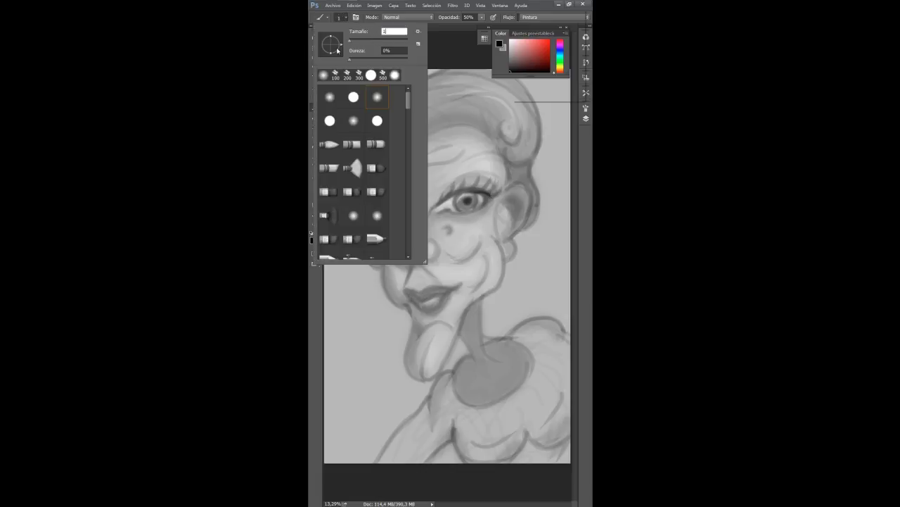
pyautogui.press('Return')
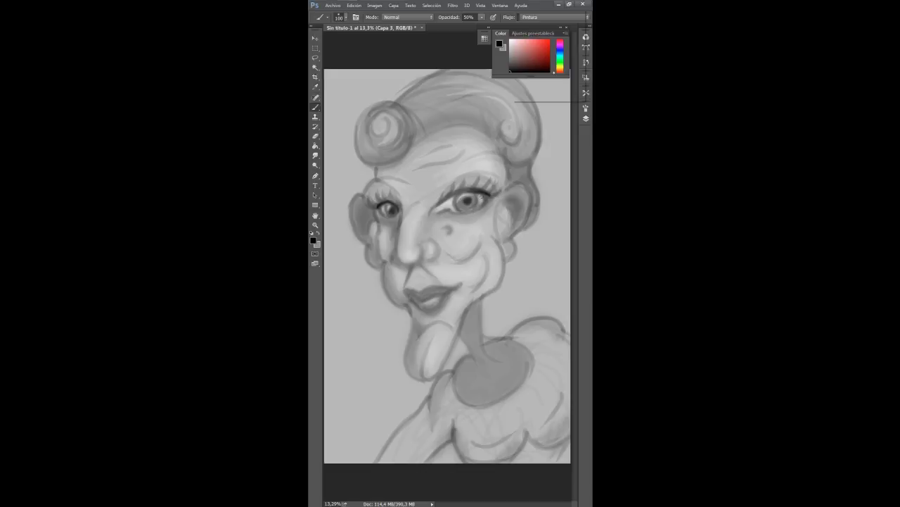
pyautogui.moveTo(474, 189); pyautogui.dragTo(430, 209)
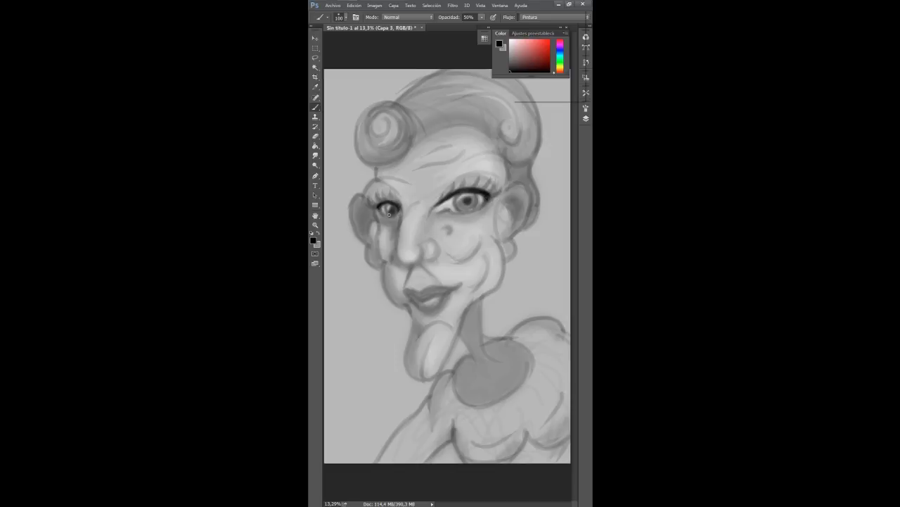
pyautogui.hotkey('ctrl', 'z')
pyautogui.moveTo(493, 172); pyautogui.dragTo(457, 173)
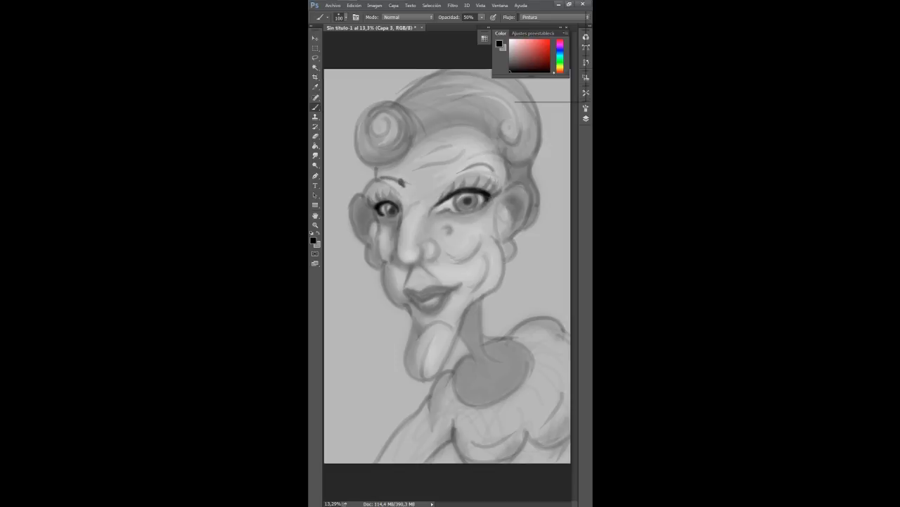
pyautogui.moveTo(387, 177)
pyautogui.mouseDown()
pyautogui.moveTo(375, 176)
pyautogui.moveTo(405, 188)
pyautogui.moveTo(364, 189)
pyautogui.mouseUp()
pyautogui.moveTo(448, 172)
pyautogui.mouseDown()
pyautogui.moveTo(482, 165)
pyautogui.moveTo(492, 179)
pyautogui.moveTo(448, 172)
pyautogui.moveTo(464, 168)
pyautogui.moveTo(498, 178)
pyautogui.mouseUp()
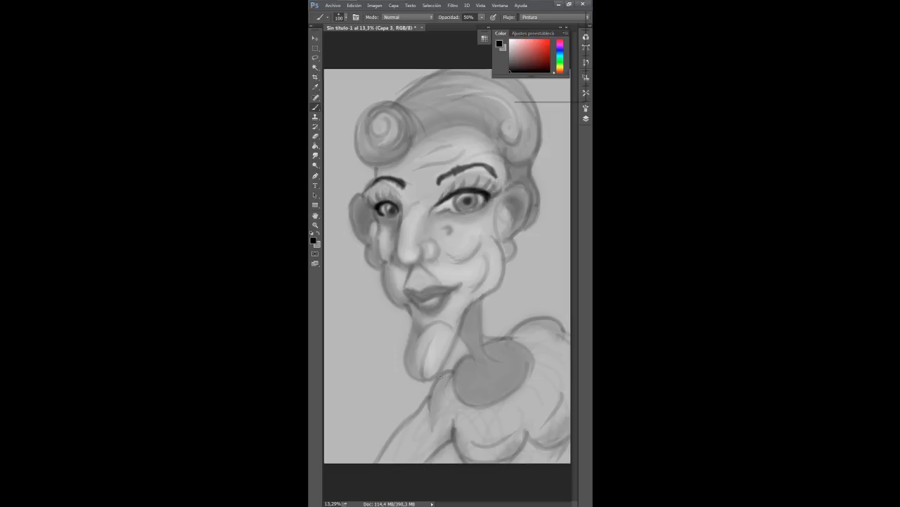
pyautogui.hotkey('ctrl', 'alt', 'z')
pyautogui.hotkey('ctrl', 'alt', 'z')
pyautogui.hotkey('ctrl', 'alt', 'z')
pyautogui.hotkey('ctrl', 'alt', 'z')
pyautogui.hotkey('ctrl', 'alt', 'z')
pyautogui.hotkey('ctrl', 'alt', 'z')
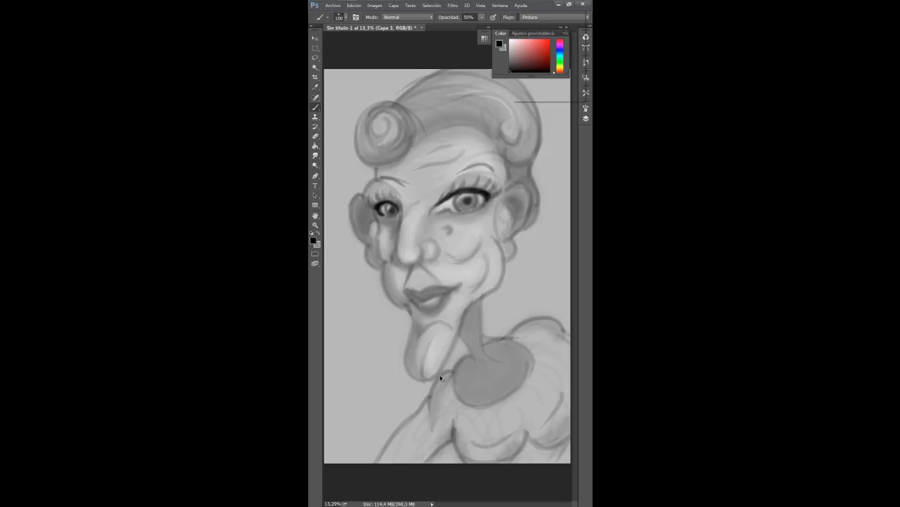
# Redraw the thin arched lines above both eyes and add fine lashes along the upper lids
pyautogui.moveTo(494, 174); pyautogui.dragTo(457, 173)
pyautogui.moveTo(377, 181)
pyautogui.mouseDown()
pyautogui.moveTo(410, 190)
pyautogui.moveTo(414, 214)
pyautogui.moveTo(382, 190)
pyautogui.moveTo(378, 179)
pyautogui.moveTo(396, 183)
pyautogui.moveTo(389, 179)
pyautogui.moveTo(373, 197)
pyautogui.mouseUp()
pyautogui.hotkey('ctrl', 'z')
pyautogui.moveTo(489, 186); pyautogui.dragTo(458, 182)
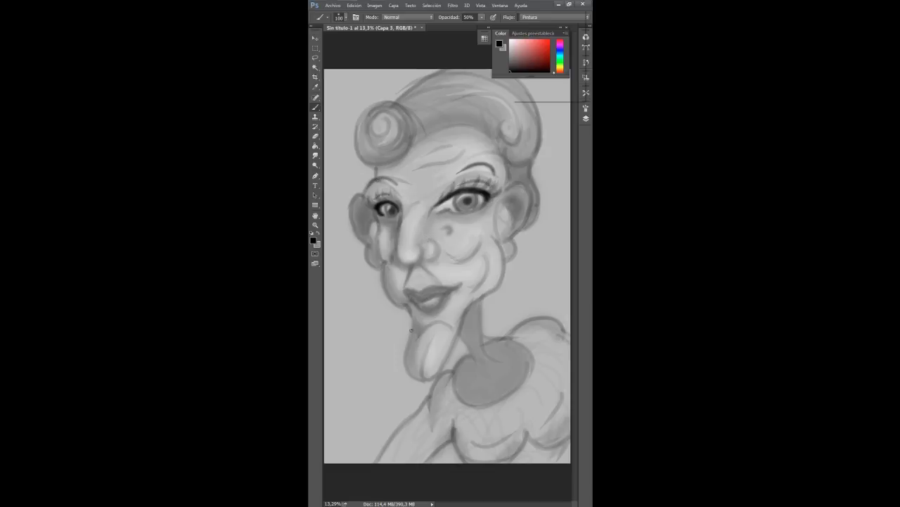
# Outline the nose tip and nostrils and contour the lips in black
pyautogui.moveTo(407, 266); pyautogui.dragTo(396, 261)
pyautogui.moveTo(415, 264)
pyautogui.mouseDown()
pyautogui.moveTo(397, 215)
pyautogui.moveTo(412, 217)
pyautogui.moveTo(404, 240)
pyautogui.moveTo(392, 233)
pyautogui.moveTo(401, 207)
pyautogui.moveTo(398, 263)
pyautogui.mouseUp()
pyautogui.moveTo(426, 260)
pyautogui.mouseDown()
pyautogui.moveTo(431, 239)
pyautogui.moveTo(421, 258)
pyautogui.moveTo(432, 256)
pyautogui.moveTo(421, 249)
pyautogui.moveTo(402, 261)
pyautogui.moveTo(410, 290)
pyautogui.moveTo(403, 285)
pyautogui.moveTo(410, 272)
pyautogui.moveTo(405, 282)
pyautogui.moveTo(431, 271)
pyautogui.moveTo(435, 325)
pyautogui.moveTo(411, 308)
pyautogui.moveTo(418, 291)
pyautogui.moveTo(403, 295)
pyautogui.moveTo(410, 289)
pyautogui.moveTo(422, 311)
pyautogui.moveTo(434, 308)
pyautogui.moveTo(422, 312)
pyautogui.moveTo(460, 289)
pyautogui.moveTo(402, 296)
pyautogui.moveTo(424, 305)
pyautogui.moveTo(430, 297)
pyautogui.moveTo(406, 294)
pyautogui.moveTo(448, 294)
pyautogui.mouseUp()
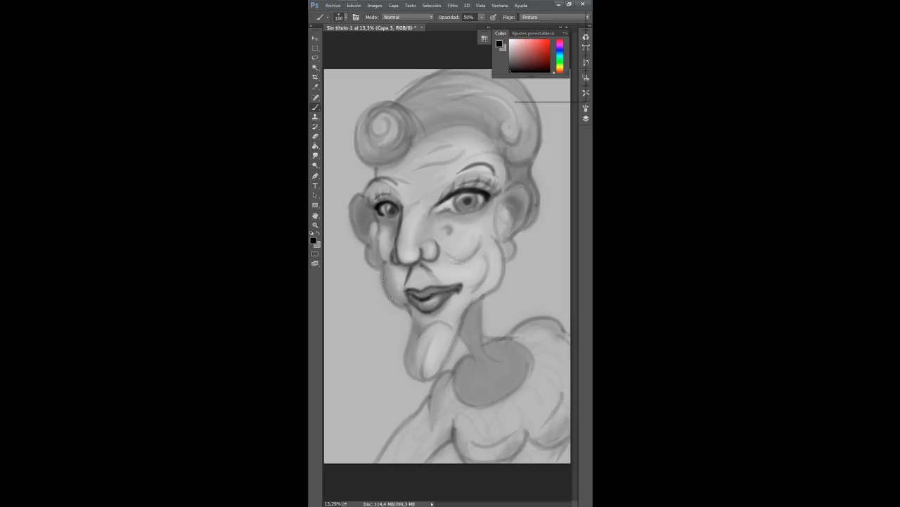
# Outline the far cheek, jaw and cleft chin, and the far ear with its lobe
pyautogui.moveTo(385, 264)
pyautogui.mouseDown()
pyautogui.moveTo(384, 293)
pyautogui.moveTo(411, 311)
pyautogui.moveTo(405, 374)
pyautogui.moveTo(428, 383)
pyautogui.moveTo(440, 373)
pyautogui.moveTo(459, 325)
pyautogui.mouseUp()
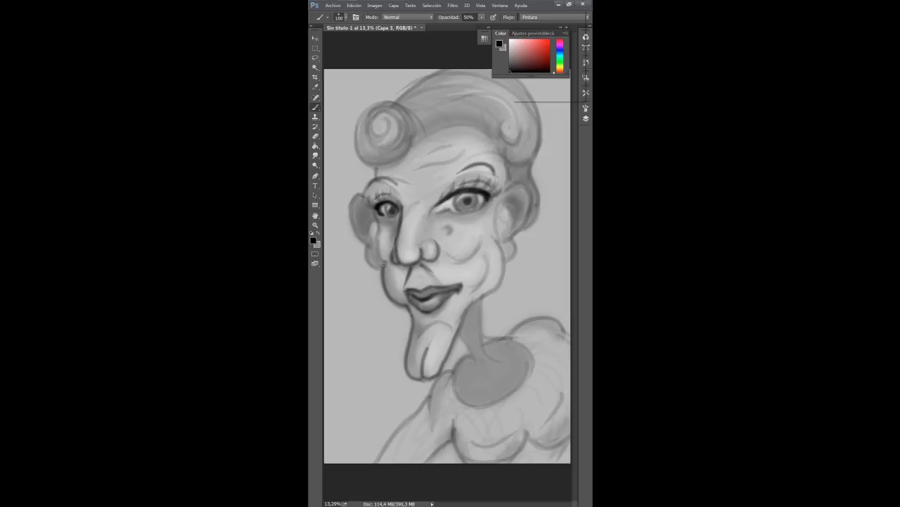
pyautogui.moveTo(383, 264)
pyautogui.mouseDown()
pyautogui.moveTo(384, 221)
pyautogui.moveTo(380, 231)
pyautogui.moveTo(375, 186)
pyautogui.moveTo(394, 183)
pyautogui.moveTo(366, 202)
pyautogui.moveTo(377, 166)
pyautogui.moveTo(362, 210)
pyautogui.moveTo(368, 200)
pyautogui.moveTo(350, 206)
pyautogui.moveTo(380, 257)
pyautogui.mouseUp()
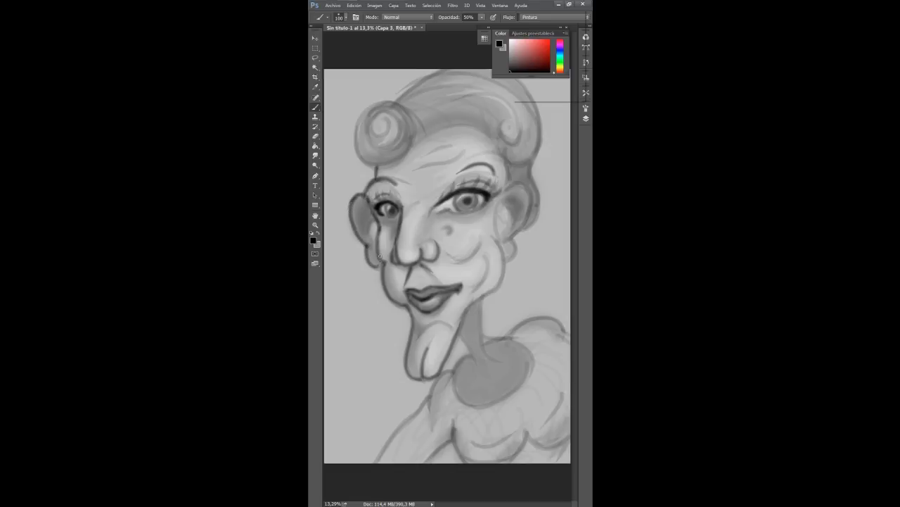
pyautogui.moveTo(376, 223); pyautogui.dragTo(380, 235)
# Trace the spiral of the front hair roll, the curl above the near temple and the outer hair contour
pyautogui.moveTo(385, 123)
pyautogui.mouseDown()
pyautogui.moveTo(380, 136)
pyautogui.moveTo(373, 114)
pyautogui.moveTo(401, 121)
pyautogui.moveTo(362, 145)
pyautogui.moveTo(413, 163)
pyautogui.mouseUp()
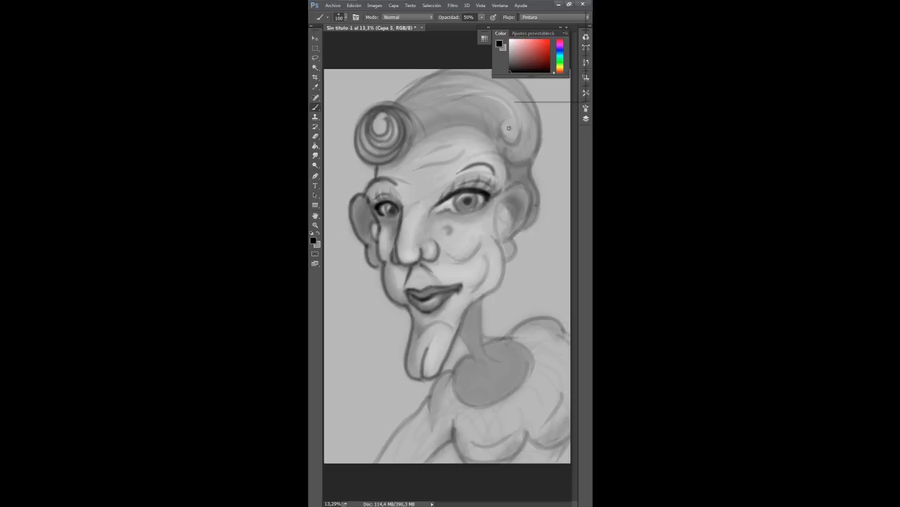
pyautogui.moveTo(509, 128); pyautogui.dragTo(512, 135)
pyautogui.moveTo(491, 91); pyautogui.dragTo(446, 99)
pyautogui.moveTo(504, 150)
pyautogui.mouseDown()
pyautogui.moveTo(538, 150)
pyautogui.moveTo(509, 79)
pyautogui.mouseUp()
pyautogui.moveTo(430, 69); pyautogui.dragTo(393, 101)
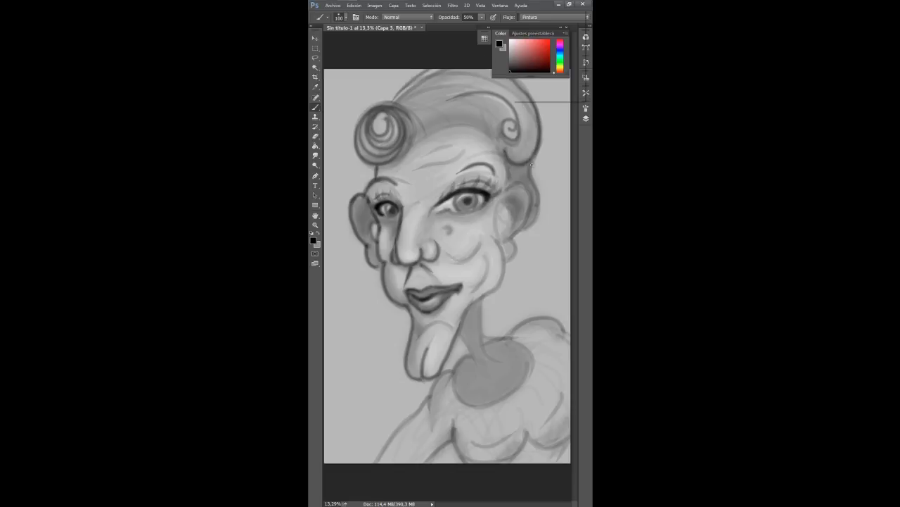
# Outline the hair behind the near ear and the outer and inner contours of that ear
pyautogui.moveTo(531, 165)
pyautogui.mouseDown()
pyautogui.moveTo(537, 196)
pyautogui.moveTo(513, 245)
pyautogui.moveTo(531, 206)
pyautogui.moveTo(517, 185)
pyautogui.moveTo(502, 226)
pyautogui.moveTo(507, 165)
pyautogui.moveTo(513, 250)
pyautogui.moveTo(515, 243)
pyautogui.moveTo(506, 261)
pyautogui.mouseUp()
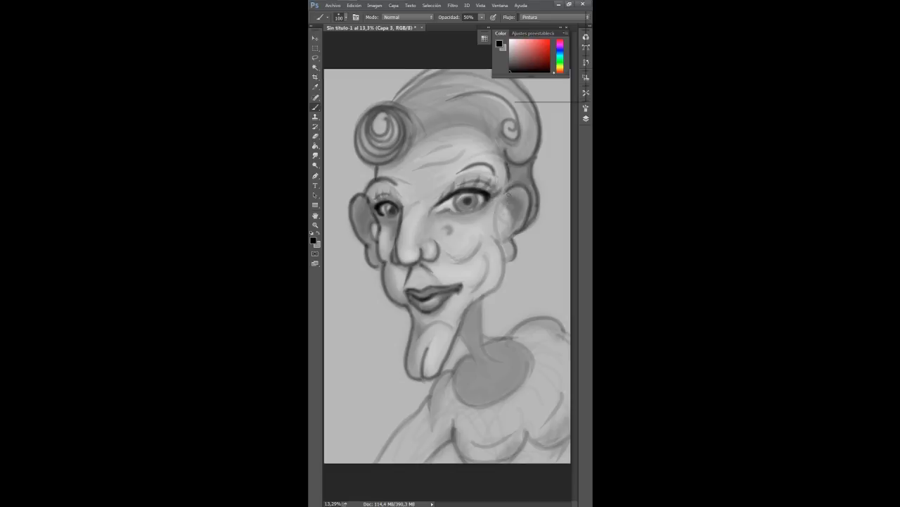
pyautogui.moveTo(504, 194); pyautogui.dragTo(501, 232)
pyautogui.moveTo(449, 209)
pyautogui.mouseDown()
pyautogui.moveTo(463, 219)
pyautogui.moveTo(453, 213)
pyautogui.moveTo(487, 197)
pyautogui.moveTo(485, 206)
pyautogui.moveTo(486, 198)
pyautogui.moveTo(448, 210)
pyautogui.moveTo(484, 211)
pyautogui.moveTo(452, 220)
pyautogui.moveTo(476, 221)
pyautogui.moveTo(492, 200)
pyautogui.moveTo(442, 228)
pyautogui.moveTo(483, 218)
pyautogui.mouseUp()
pyautogui.hotkey('ctrl', 'z')
pyautogui.hotkey('ctrl', 'z')
pyautogui.hotkey('ctrl', 'z')
pyautogui.hotkey('ctrl', 'z')
pyautogui.hotkey('ctrl', 'z')
pyautogui.hotkey('ctrl', 'z')
pyautogui.press('z')
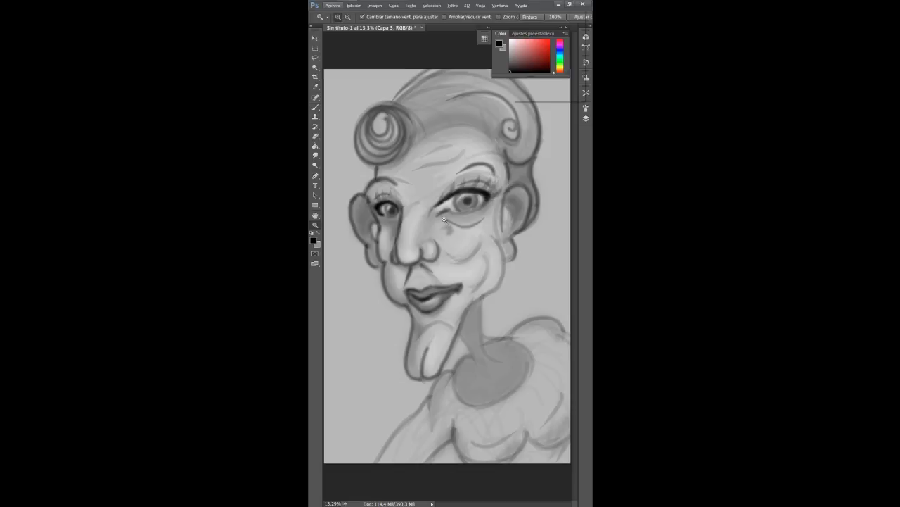
pyautogui.click(315, 106)
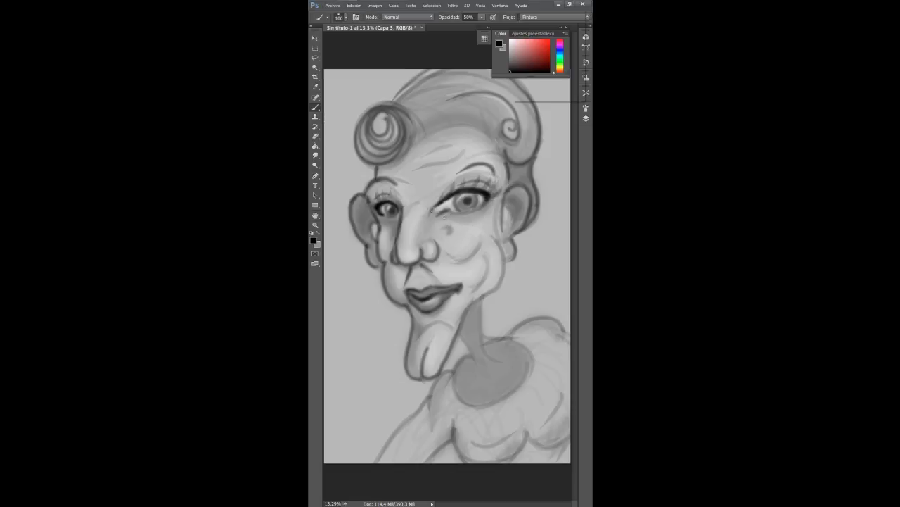
pyautogui.moveTo(449, 221); pyautogui.dragTo(486, 221)
pyautogui.hotkey('ctrl', 'z')
# Draw short creases under both eyes, extend the eyeliner into wings and thicken the upper lid lines and lashes
pyautogui.moveTo(469, 214); pyautogui.dragTo(482, 209)
pyautogui.moveTo(391, 223); pyautogui.dragTo(382, 217)
pyautogui.moveTo(491, 194); pyautogui.dragTo(499, 190)
pyautogui.moveTo(370, 205); pyautogui.dragTo(374, 205)
pyautogui.moveTo(490, 196)
pyautogui.mouseDown()
pyautogui.moveTo(503, 190)
pyautogui.moveTo(477, 179)
pyautogui.moveTo(434, 212)
pyautogui.mouseUp()
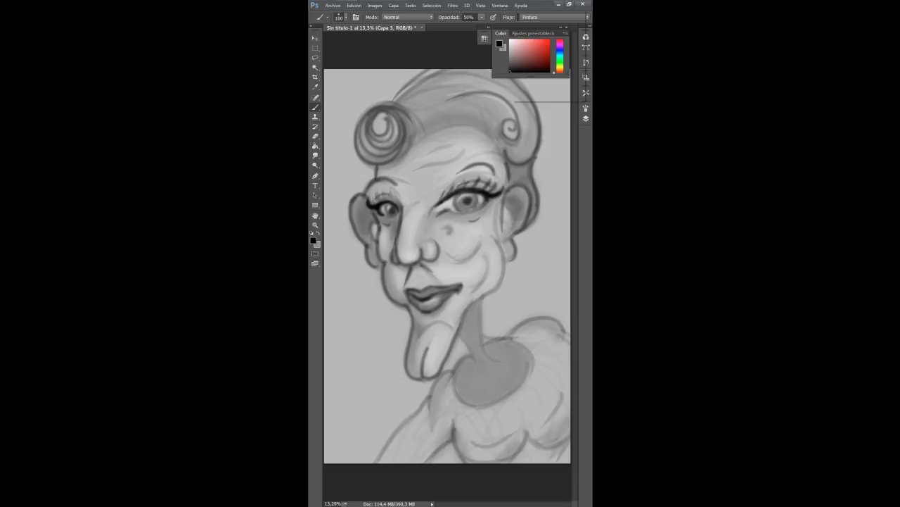
pyautogui.moveTo(372, 202)
pyautogui.mouseDown()
pyautogui.moveTo(396, 205)
pyautogui.moveTo(389, 190)
pyautogui.moveTo(363, 205)
pyautogui.mouseUp()
# Set the brush to 300 px and shade along the hairline, the near-side curl and the front hair roll
pyautogui.click(344, 18)
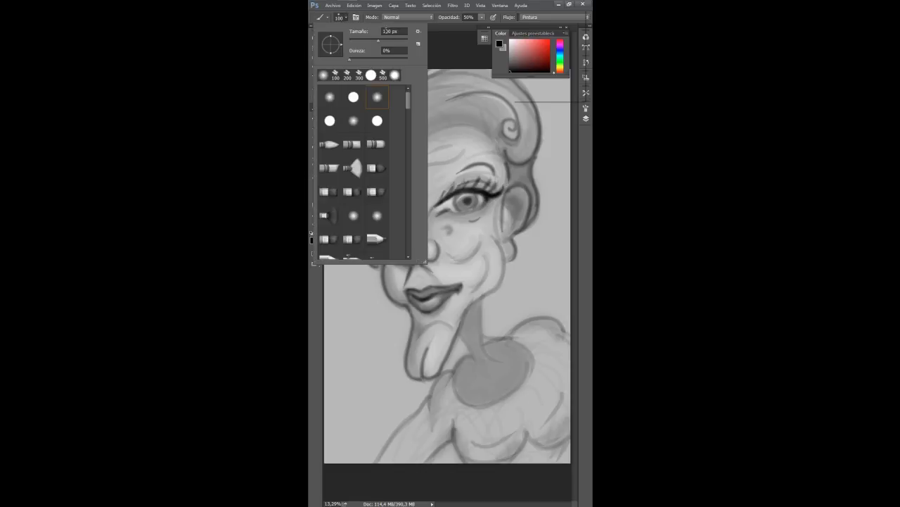
pyautogui.write('300')
pyautogui.press('Return')
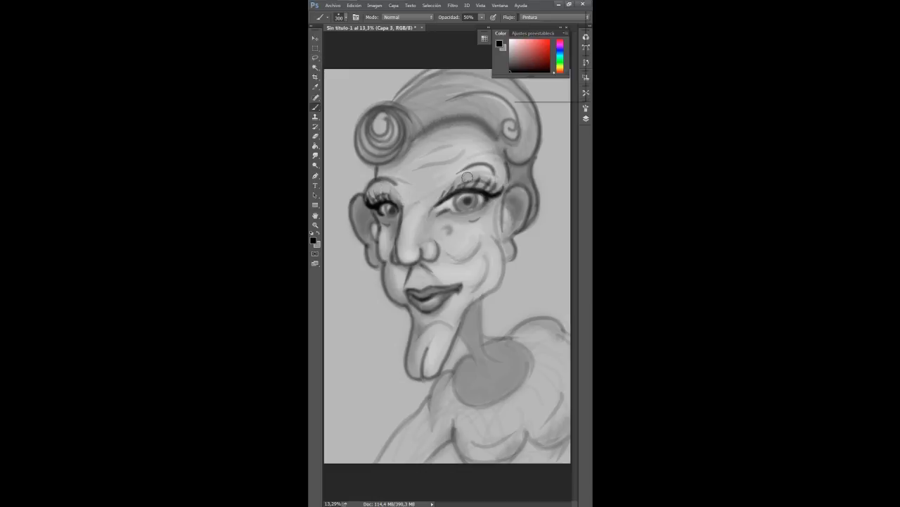
pyautogui.moveTo(506, 152)
pyautogui.mouseDown()
pyautogui.moveTo(471, 125)
pyautogui.moveTo(415, 131)
pyautogui.mouseUp()
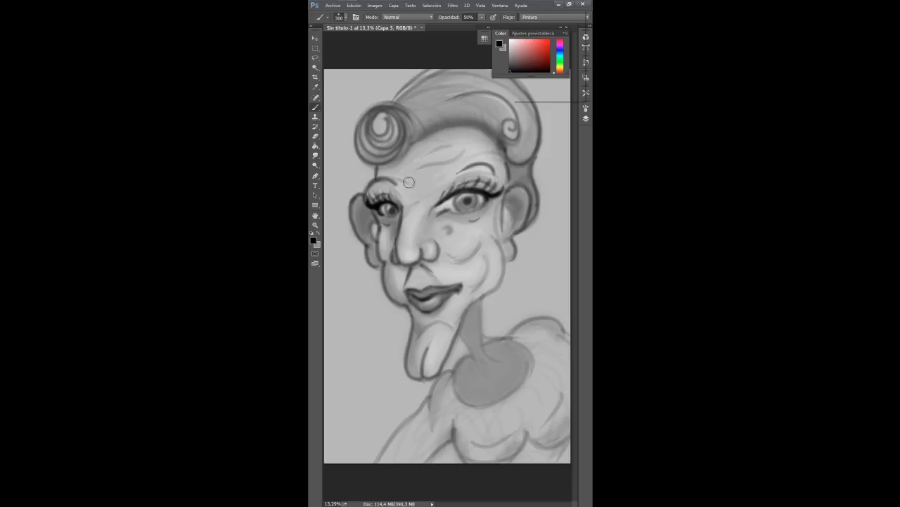
pyautogui.moveTo(506, 134)
pyautogui.mouseDown()
pyautogui.moveTo(515, 132)
pyautogui.moveTo(448, 99)
pyautogui.mouseUp()
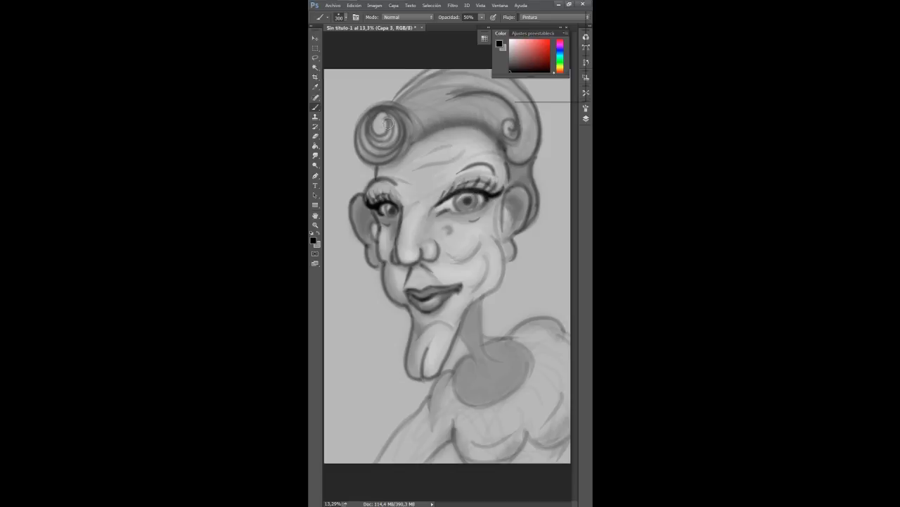
pyautogui.moveTo(387, 121)
pyautogui.mouseDown()
pyautogui.moveTo(380, 116)
pyautogui.moveTo(394, 121)
pyautogui.moveTo(365, 141)
pyautogui.moveTo(381, 103)
pyautogui.mouseUp()
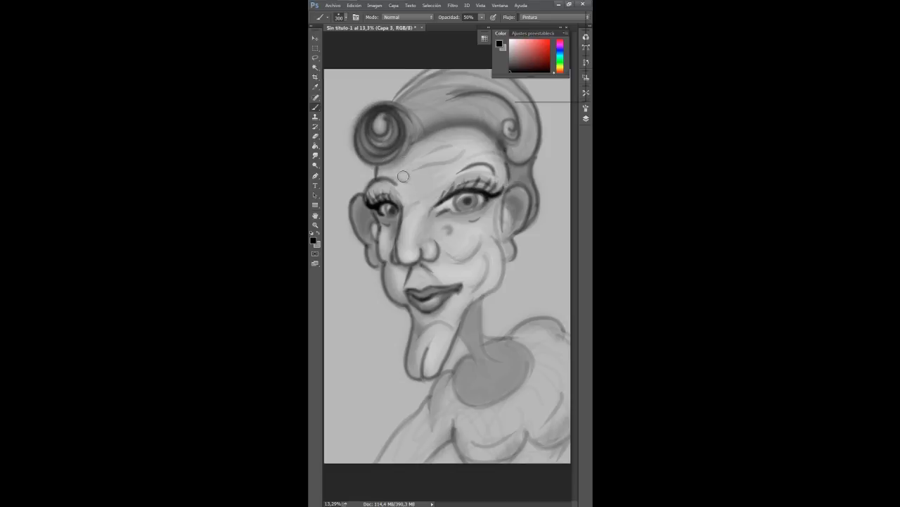
# Darken the outer edge and crown of the hair with long strokes following its sweep
pyautogui.moveTo(523, 156)
pyautogui.mouseDown()
pyautogui.moveTo(510, 151)
pyautogui.moveTo(539, 138)
pyautogui.moveTo(519, 82)
pyautogui.moveTo(452, 65)
pyautogui.moveTo(394, 102)
pyautogui.mouseUp()
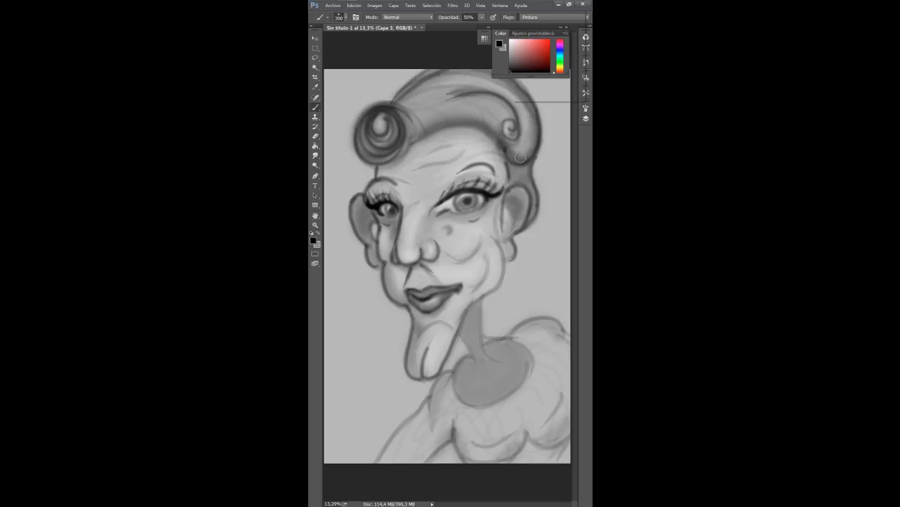
pyautogui.moveTo(522, 158)
pyautogui.mouseDown()
pyautogui.moveTo(529, 153)
pyautogui.moveTo(481, 73)
pyautogui.moveTo(402, 98)
pyautogui.mouseUp()
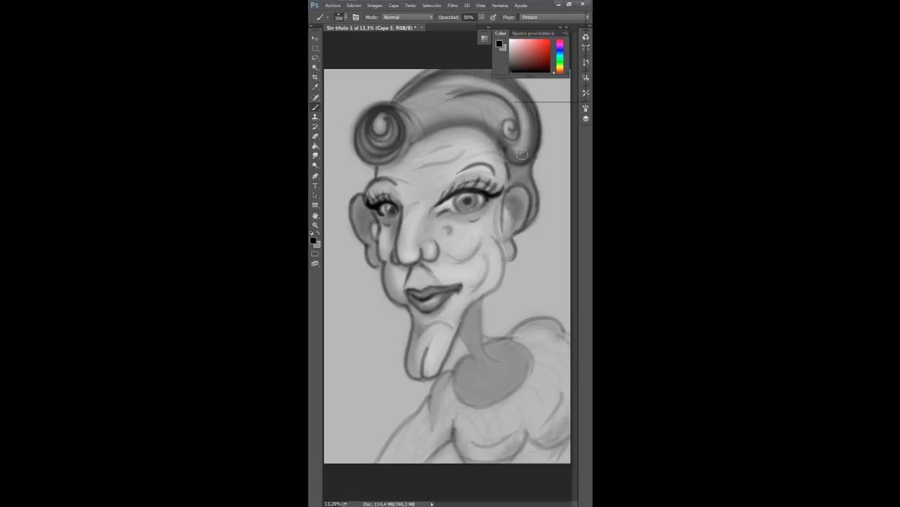
pyautogui.moveTo(522, 153)
pyautogui.mouseDown()
pyautogui.moveTo(524, 104)
pyautogui.moveTo(401, 109)
pyautogui.mouseUp()
pyautogui.moveTo(516, 145)
pyautogui.mouseDown()
pyautogui.moveTo(501, 111)
pyautogui.moveTo(417, 114)
pyautogui.mouseUp()
pyautogui.moveTo(503, 149)
pyautogui.mouseDown()
pyautogui.moveTo(442, 100)
pyautogui.moveTo(410, 107)
pyautogui.mouseUp()
pyautogui.moveTo(493, 125)
pyautogui.mouseDown()
pyautogui.moveTo(410, 126)
pyautogui.moveTo(415, 135)
pyautogui.mouseUp()
pyautogui.moveTo(487, 139)
pyautogui.mouseDown()
pyautogui.moveTo(450, 118)
pyautogui.moveTo(418, 121)
pyautogui.mouseUp()
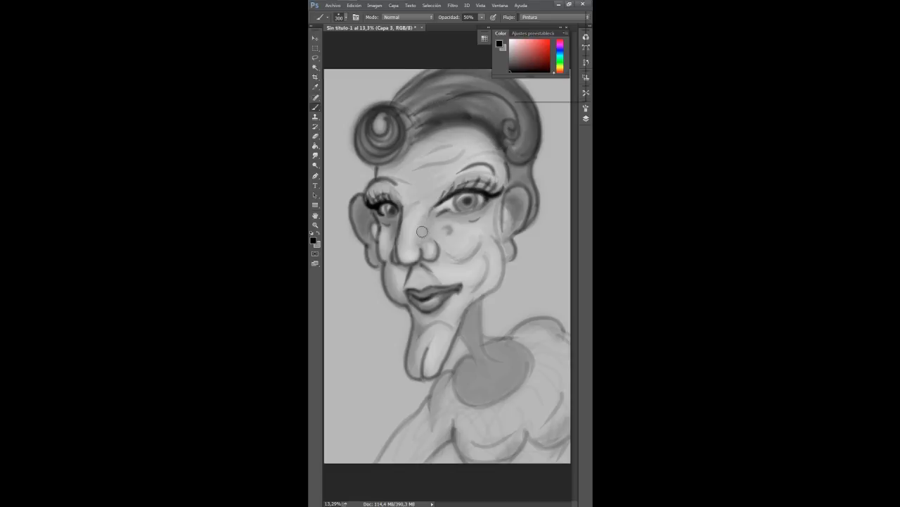
pyautogui.hotkey('ctrl', 'alt', 'z')
pyautogui.hotkey('ctrl', 'alt', 'z')
pyautogui.hotkey('ctrl', 'alt', 'z')
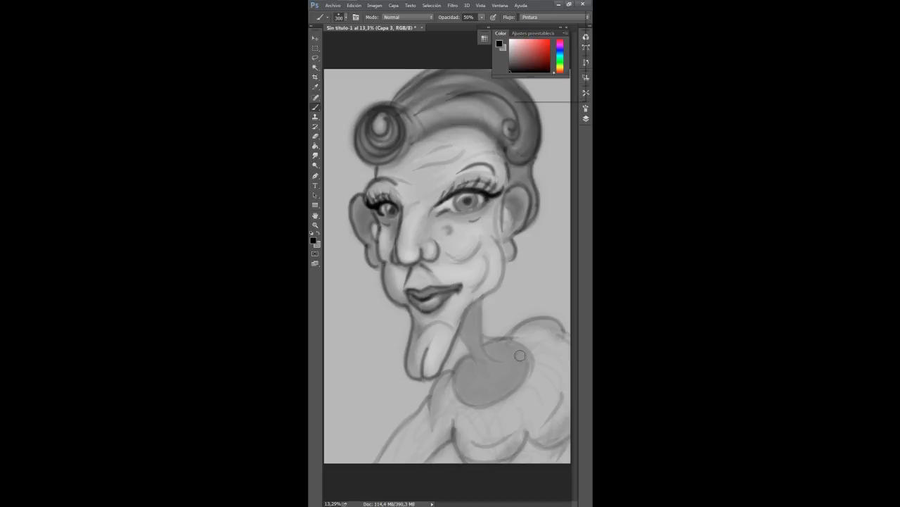
# Darken the hair behind the near ear and shade the inner edge of the far ear
pyautogui.moveTo(514, 181)
pyautogui.mouseDown()
pyautogui.moveTo(522, 172)
pyautogui.moveTo(524, 228)
pyautogui.moveTo(530, 162)
pyautogui.mouseUp()
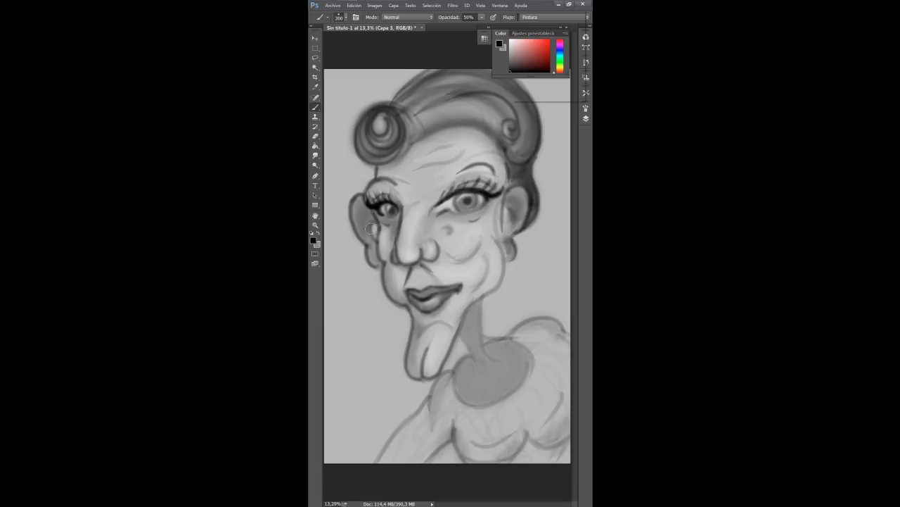
pyautogui.moveTo(372, 219); pyautogui.dragTo(372, 242)
# Set the brush to 100 px and darken the pupils and iris outlines of both eyes
pyautogui.click(341, 17)
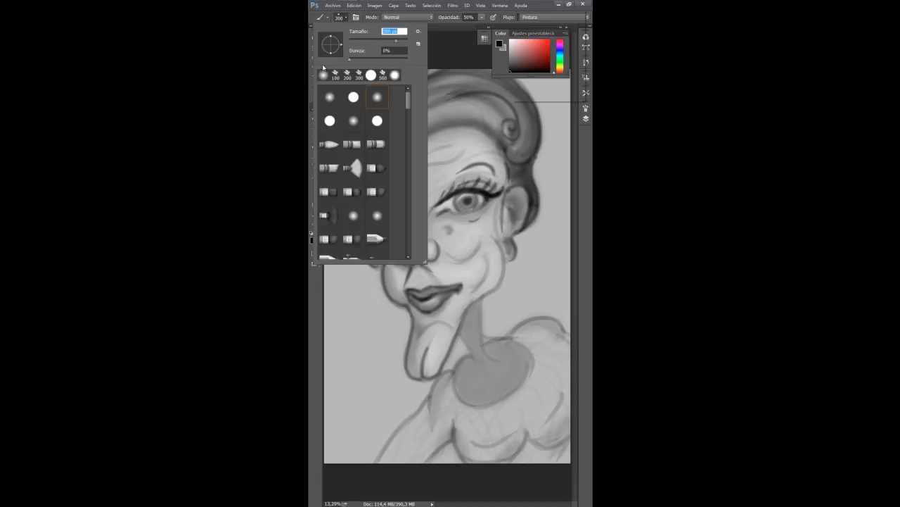
pyautogui.write('100')
pyautogui.press('Return')
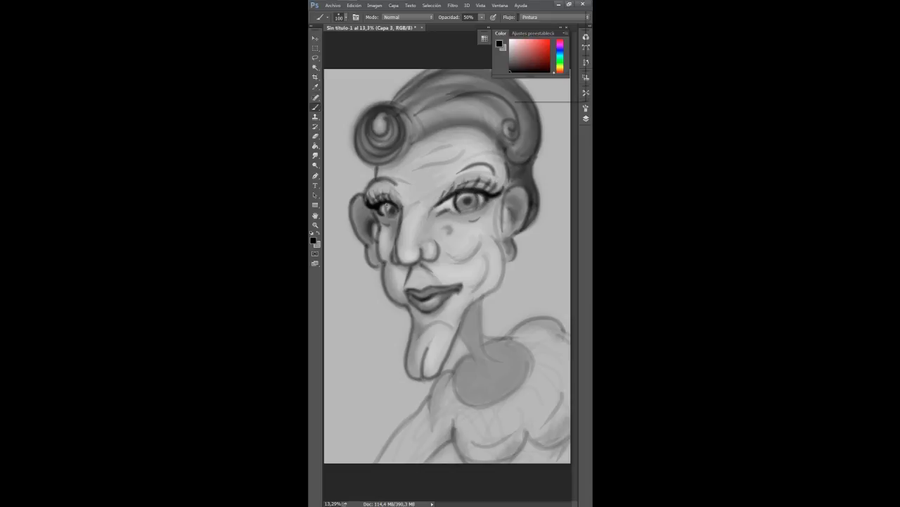
pyautogui.moveTo(386, 204); pyautogui.dragTo(387, 212)
pyautogui.moveTo(386, 205); pyautogui.dragTo(385, 212)
pyautogui.moveTo(476, 198)
pyautogui.mouseDown()
pyautogui.moveTo(470, 210)
pyautogui.moveTo(486, 203)
pyautogui.moveTo(444, 210)
pyautogui.moveTo(456, 211)
pyautogui.mouseUp()
pyautogui.hotkey('ctrl', 'z')
pyautogui.hotkey('ctrl', 'z')
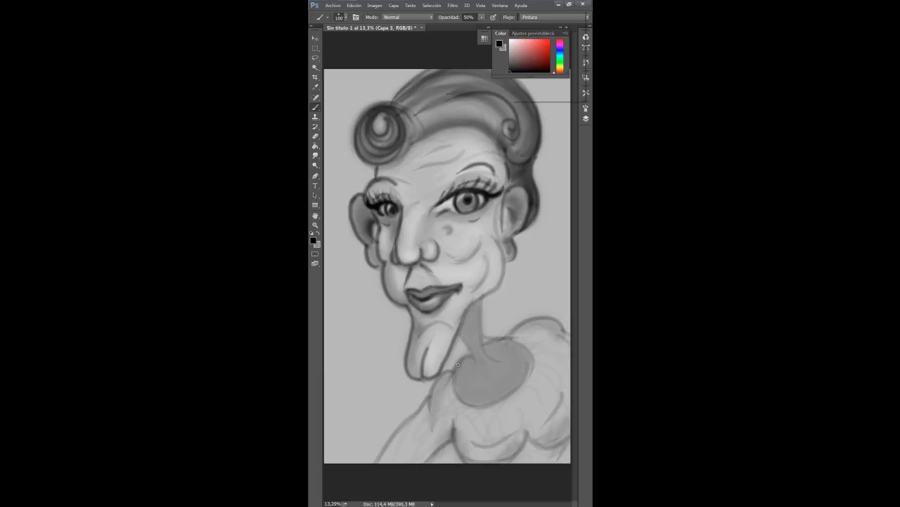
# Switch to dark gray and draw wrinkles beside the nose bridge and across the forehead
pyautogui.click(509, 46)
pyautogui.click(510, 66)
pyautogui.moveTo(433, 196); pyautogui.dragTo(424, 223)
pyautogui.moveTo(435, 199)
pyautogui.mouseDown()
pyautogui.moveTo(426, 217)
pyautogui.moveTo(408, 196)
pyautogui.moveTo(432, 165)
pyautogui.moveTo(470, 145)
pyautogui.mouseUp()
pyautogui.hotkey('ctrl', 'z')
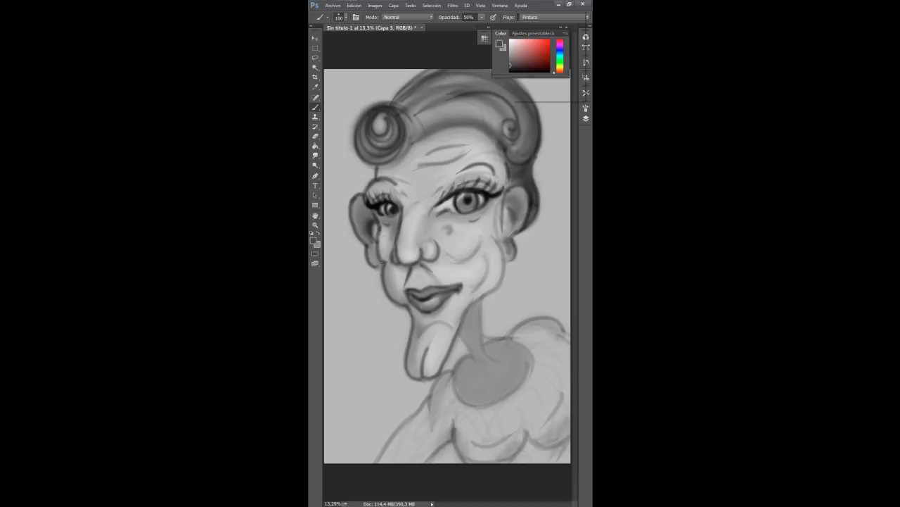
# Choose a darker gray and define the lower eyelid lines of both eyes
pyautogui.moveTo(399, 214); pyautogui.dragTo(386, 210)
pyautogui.moveTo(513, 64); pyautogui.dragTo(505, 68)
pyautogui.moveTo(397, 215); pyautogui.dragTo(381, 215)
pyautogui.moveTo(379, 209); pyautogui.dragTo(398, 212)
pyautogui.moveTo(480, 209); pyautogui.dragTo(446, 213)
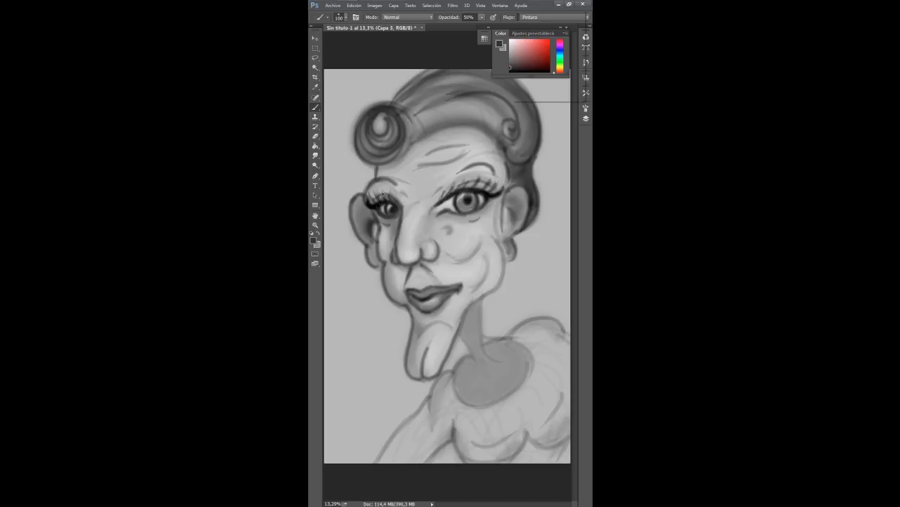
# Touch up the dark lines around the inner corners of both eyes and darken both corners of the mouth
pyautogui.moveTo(398, 200)
pyautogui.mouseDown()
pyautogui.moveTo(382, 192)
pyautogui.moveTo(368, 199)
pyautogui.mouseUp()
pyautogui.moveTo(436, 197)
pyautogui.mouseDown()
pyautogui.moveTo(492, 182)
pyautogui.moveTo(424, 201)
pyautogui.moveTo(462, 181)
pyautogui.moveTo(435, 195)
pyautogui.mouseUp()
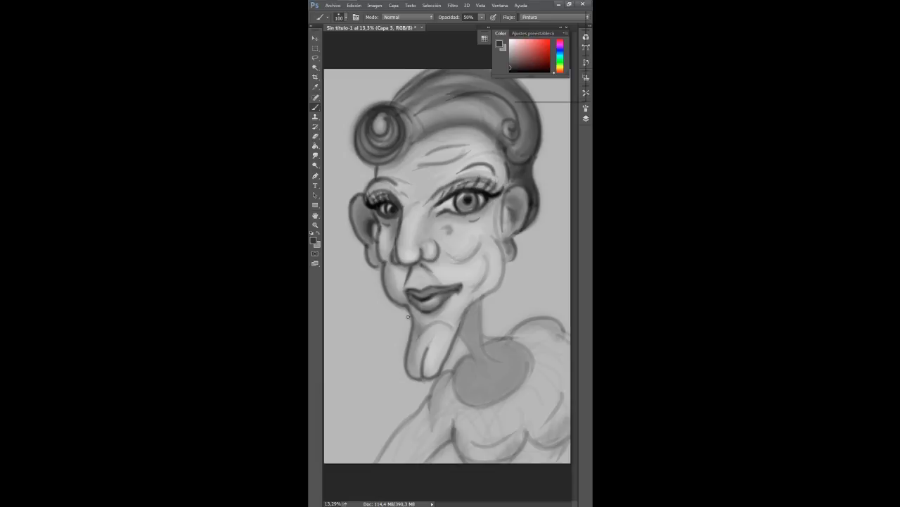
pyautogui.moveTo(406, 289); pyautogui.dragTo(403, 294)
pyautogui.moveTo(461, 286); pyautogui.dragTo(464, 287)
# Draw upturned smile creases at both corners of the mouth and darken the inner edge of the near ear
pyautogui.moveTo(440, 248); pyautogui.dragTo(463, 260)
pyautogui.hotkey('ctrl', 'z')
pyautogui.moveTo(463, 286); pyautogui.dragTo(457, 305)
pyautogui.moveTo(464, 289); pyautogui.dragTo(459, 304)
pyautogui.moveTo(462, 288)
pyautogui.mouseDown()
pyautogui.moveTo(464, 271)
pyautogui.moveTo(462, 287)
pyautogui.mouseUp()
pyautogui.moveTo(406, 293); pyautogui.dragTo(398, 289)
pyautogui.moveTo(513, 208); pyautogui.dragTo(508, 235)
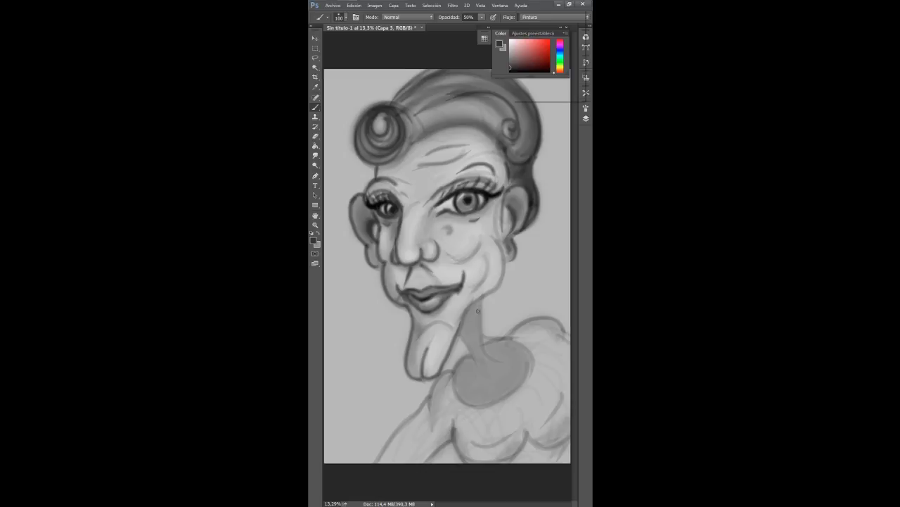
# Flip the canvas horizontally and darken the near cheek and jaw outline along with the crease in front of the ear
pyautogui.click(374, 5)
pyautogui.moveTo(394, 73)
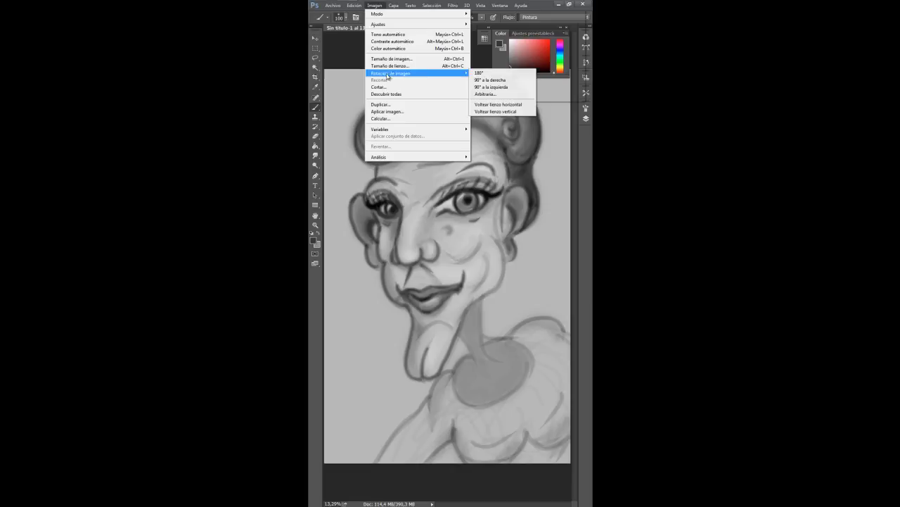
pyautogui.click(501, 105)
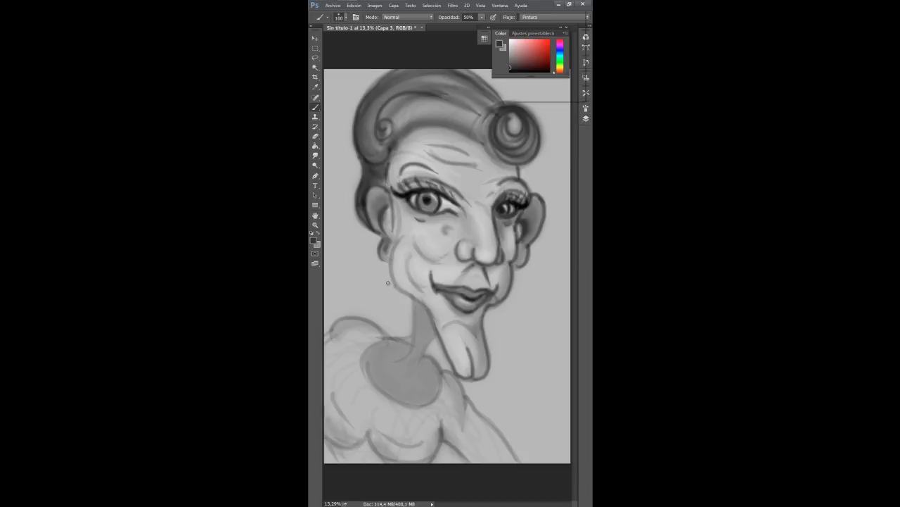
pyautogui.moveTo(398, 242)
pyautogui.mouseDown()
pyautogui.moveTo(405, 294)
pyautogui.moveTo(436, 320)
pyautogui.moveTo(391, 241)
pyautogui.mouseUp()
pyautogui.moveTo(396, 203); pyautogui.dragTo(394, 242)
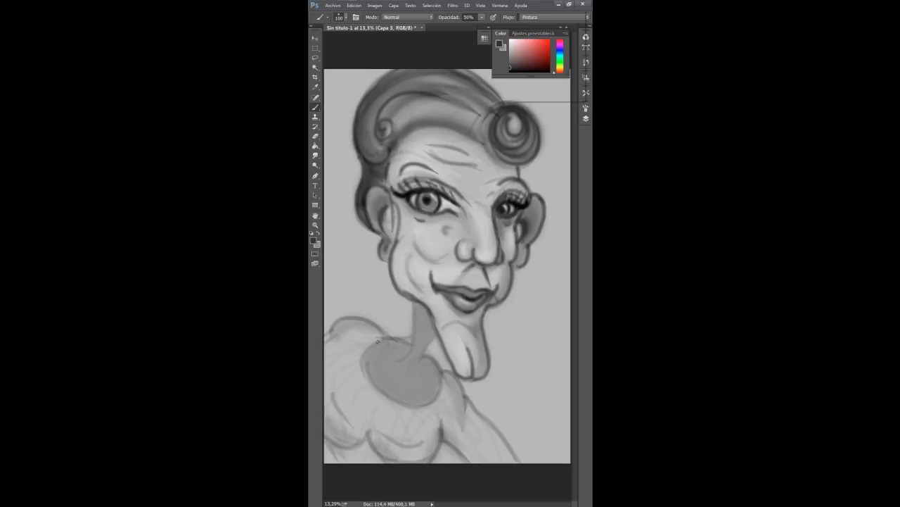
# Darken the outlines of the puffed sleeve, the opposite shoulder and arm, and the lower ruffles of the garment
pyautogui.moveTo(385, 336); pyautogui.dragTo(325, 338)
pyautogui.moveTo(445, 375)
pyautogui.mouseDown()
pyautogui.moveTo(468, 427)
pyautogui.moveTo(467, 398)
pyautogui.moveTo(515, 462)
pyautogui.mouseUp()
pyautogui.moveTo(442, 429); pyautogui.dragTo(429, 461)
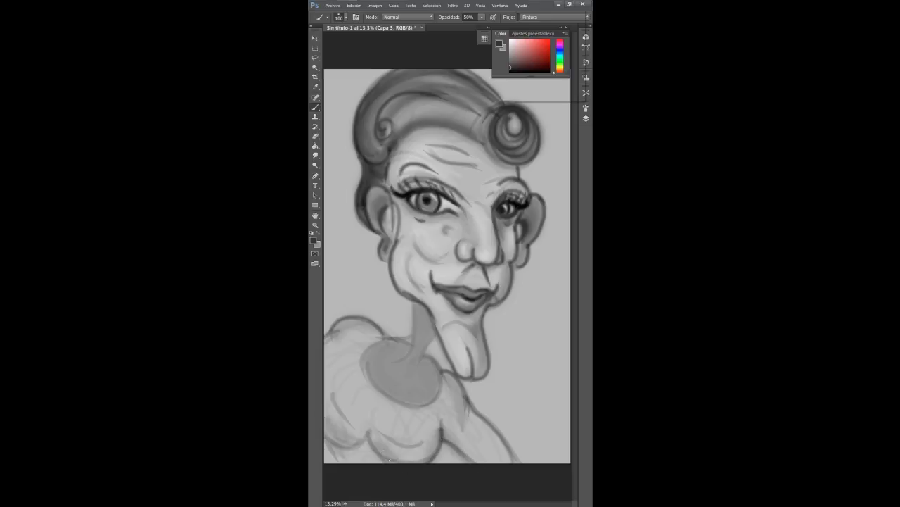
pyautogui.moveTo(373, 429)
pyautogui.mouseDown()
pyautogui.moveTo(325, 436)
pyautogui.moveTo(405, 454)
pyautogui.mouseUp()
# Outline the oval neckline in dark gray and define both sides of the neck down to the collarbones
pyautogui.moveTo(387, 342)
pyautogui.mouseDown()
pyautogui.moveTo(372, 383)
pyautogui.moveTo(394, 393)
pyautogui.mouseUp()
pyautogui.moveTo(425, 355)
pyautogui.mouseDown()
pyautogui.moveTo(436, 361)
pyautogui.moveTo(408, 408)
pyautogui.mouseUp()
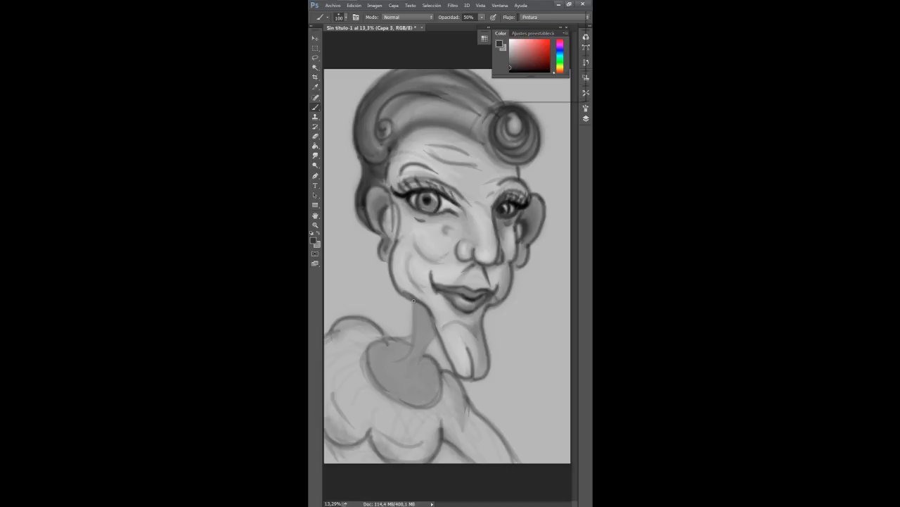
pyautogui.moveTo(414, 301); pyautogui.dragTo(385, 362)
pyautogui.moveTo(434, 335)
pyautogui.mouseDown()
pyautogui.moveTo(420, 380)
pyautogui.moveTo(407, 345)
pyautogui.moveTo(377, 341)
pyautogui.mouseUp()
# Darken the mole on the near cheek and deepen the near eye's pupil with a darker color
pyautogui.moveTo(448, 232); pyautogui.dragTo(450, 228)
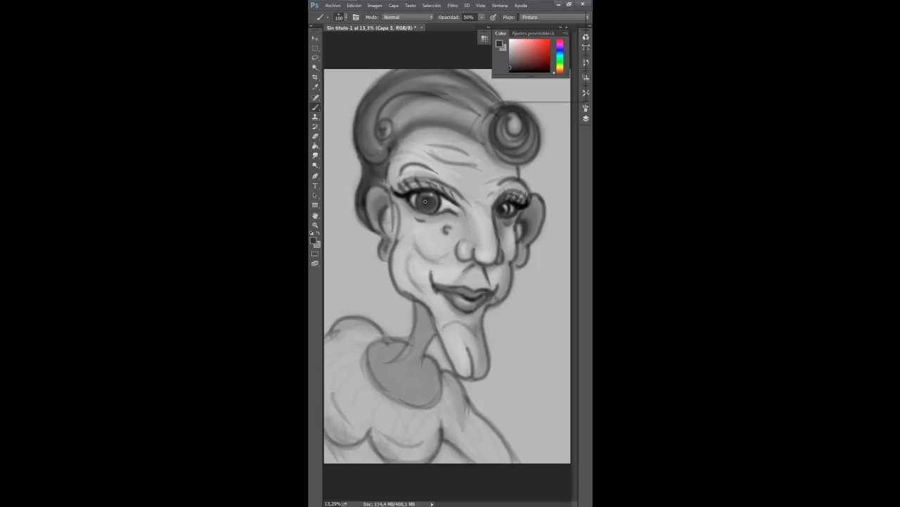
pyautogui.moveTo(510, 66); pyautogui.dragTo(508, 74)
pyautogui.moveTo(425, 200); pyautogui.dragTo(427, 198)
# Switch to a lighter gray and a 15 px brush and sign the artwork in the empty background beside the arm
pyautogui.click(509, 64)
pyautogui.moveTo(502, 64)
pyautogui.mouseDown()
pyautogui.moveTo(501, 56)
pyautogui.moveTo(495, 64)
pyautogui.mouseUp()
pyautogui.rightClick(342, 57)
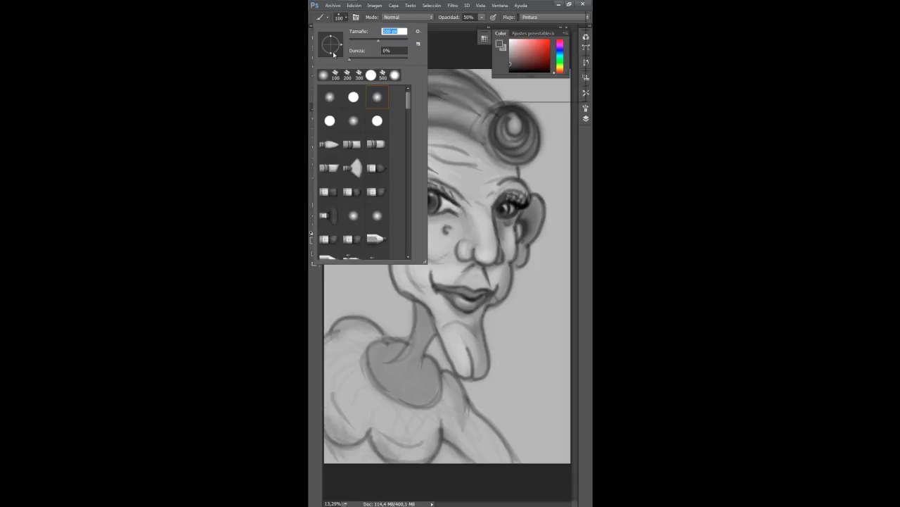
pyautogui.write('15')
pyautogui.press('Return')
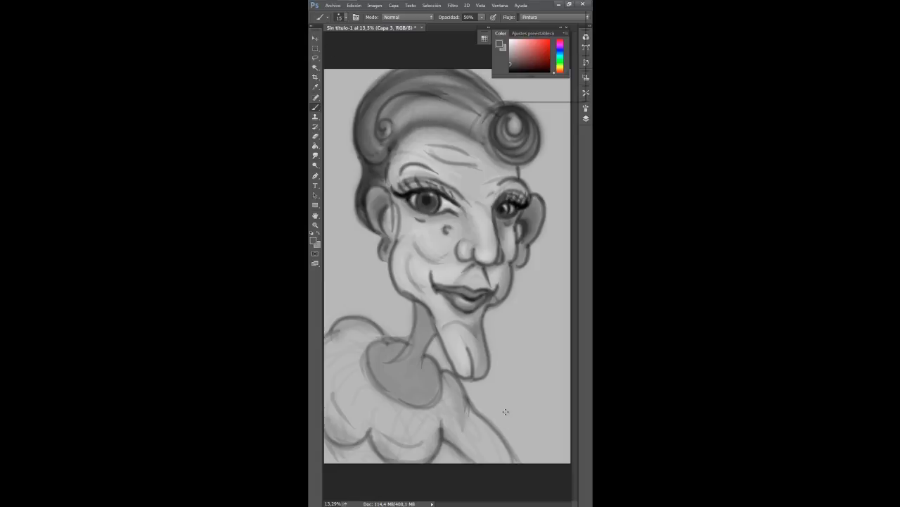
pyautogui.moveTo(506, 412)
pyautogui.mouseDown()
pyautogui.moveTo(515, 390)
pyautogui.moveTo(518, 415)
pyautogui.moveTo(527, 422)
pyautogui.moveTo(527, 405)
pyautogui.moveTo(536, 429)
pyautogui.moveTo(555, 407)
pyautogui.mouseUp()
pyautogui.moveTo(543, 449)
pyautogui.mouseDown()
pyautogui.moveTo(536, 445)
pyautogui.moveTo(546, 448)
pyautogui.mouseUp()
pyautogui.moveTo(523, 431)
pyautogui.mouseDown()
pyautogui.moveTo(522, 442)
pyautogui.moveTo(548, 430)
pyautogui.moveTo(553, 438)
pyautogui.mouseUp()
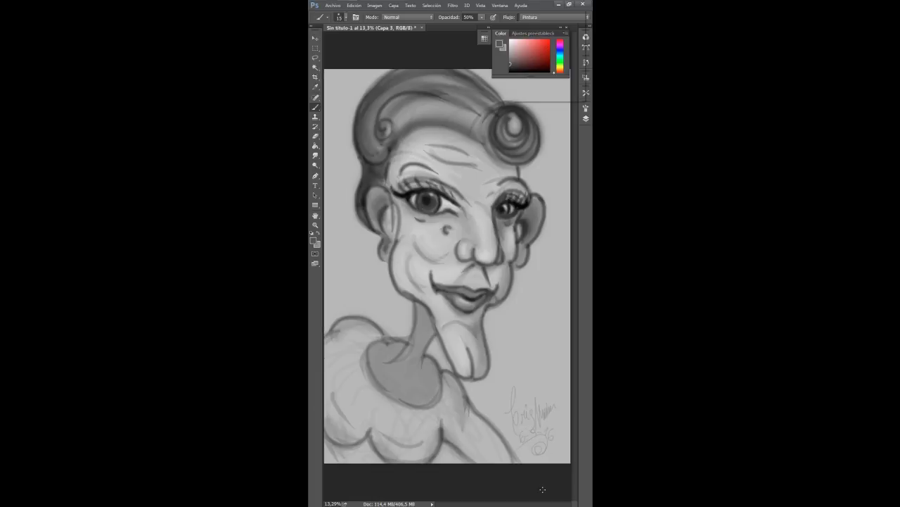